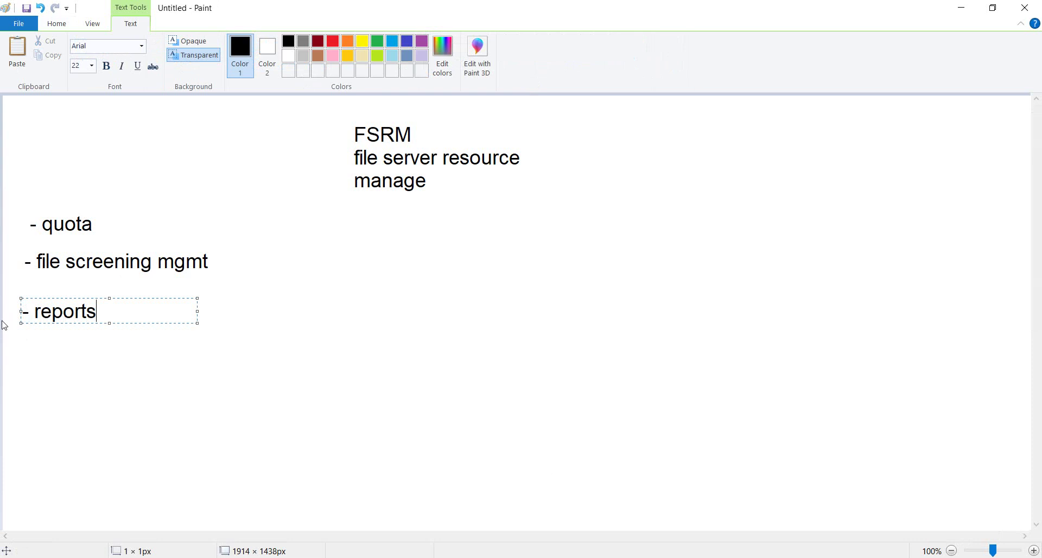
# Step: Add a '- classification' bullet under reports in the Paint notes
pyautogui.press('Return')
pyautogui.write('- classification')
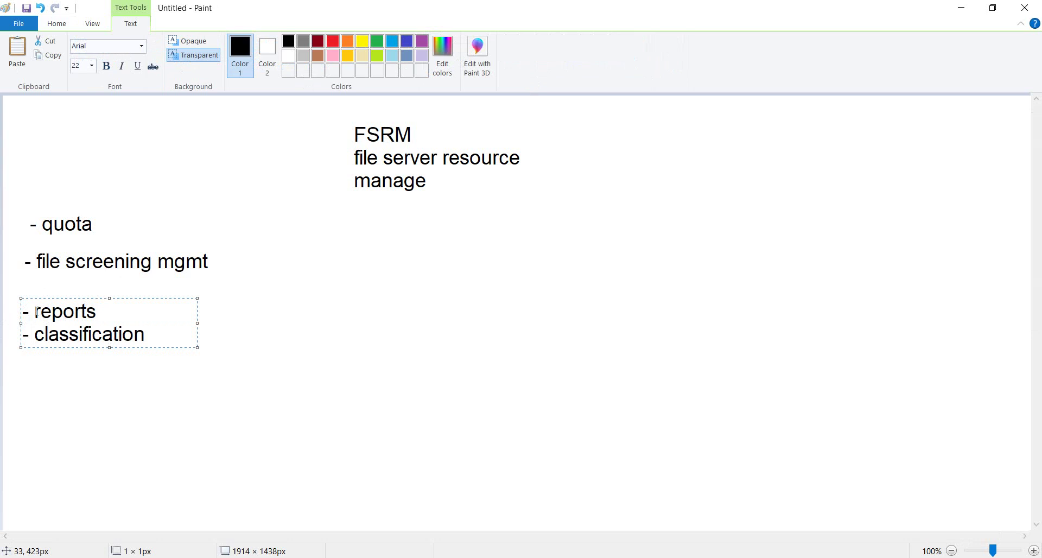
pyautogui.click(344, 360)
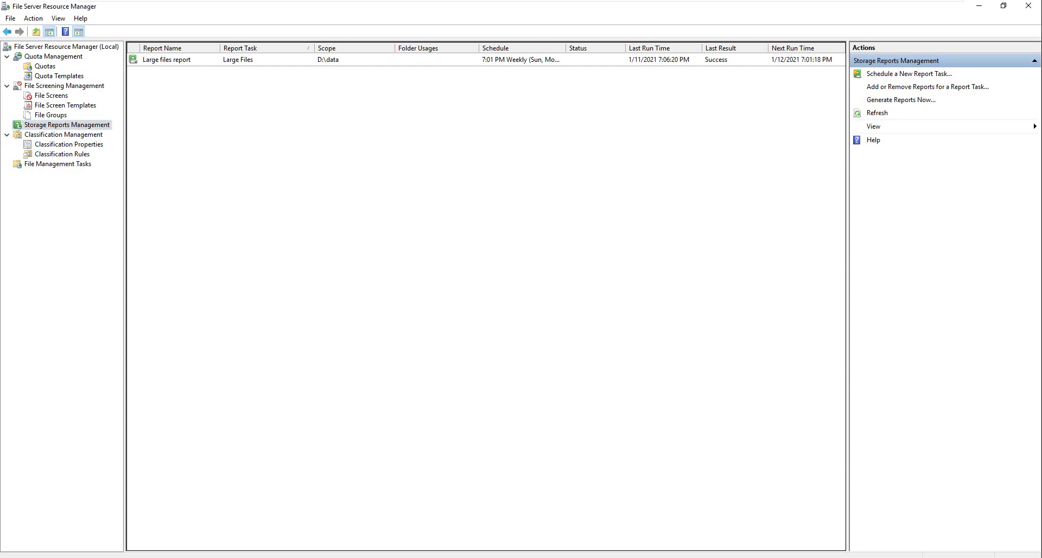
# Step: Open D:\data\2 and create an empty text file named 1.txt
pyautogui.doubleClick(266, 155)
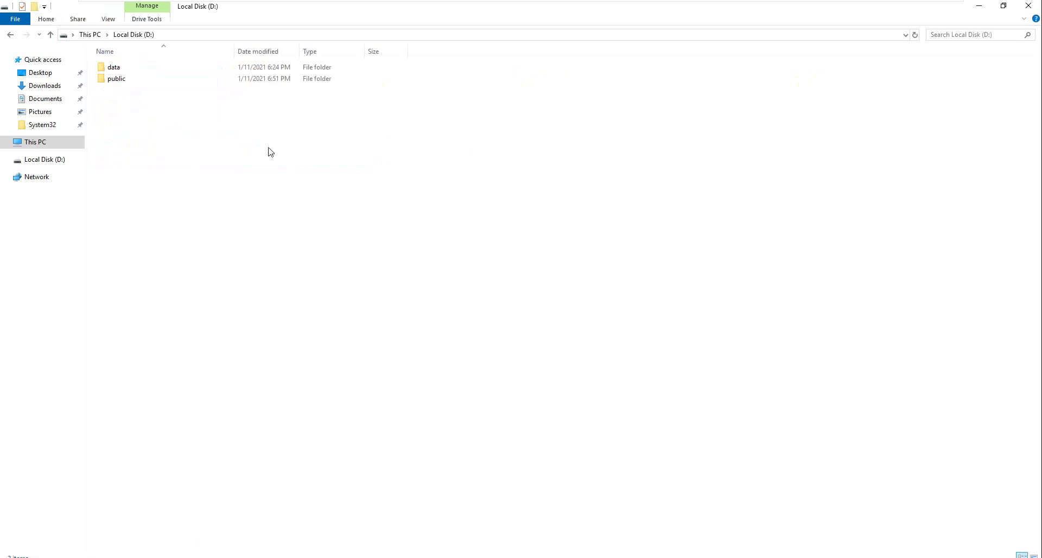
pyautogui.doubleClick(124, 68)
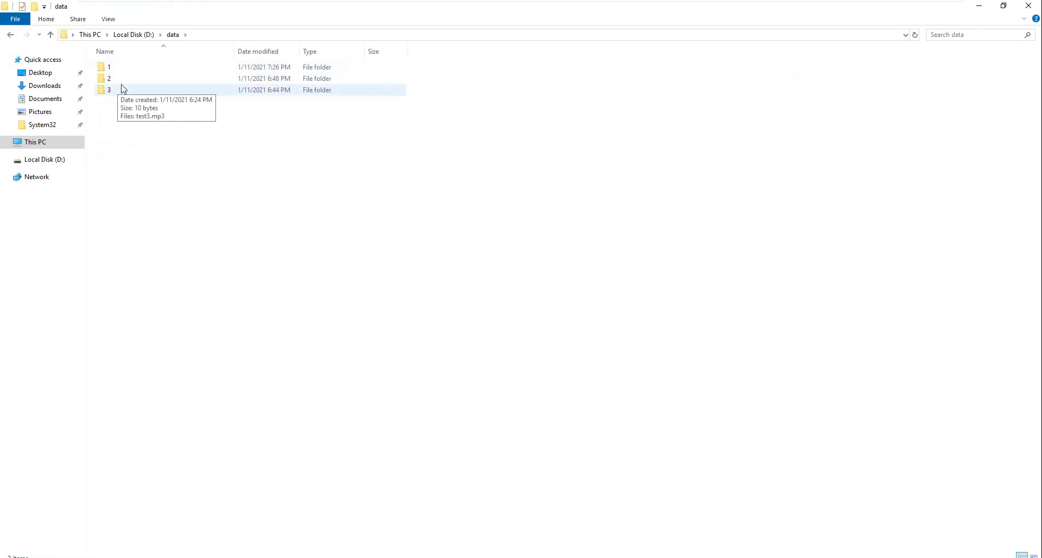
pyautogui.click(128, 81)
pyautogui.doubleClick(128, 82)
pyautogui.rightClick(120, 116)
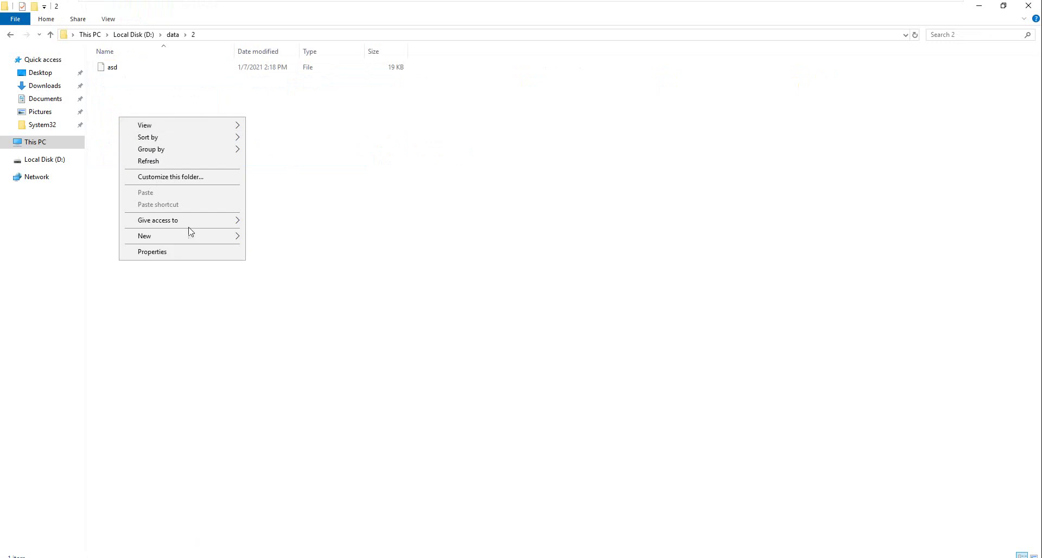
pyautogui.moveTo(200, 237)
pyautogui.click(297, 303)
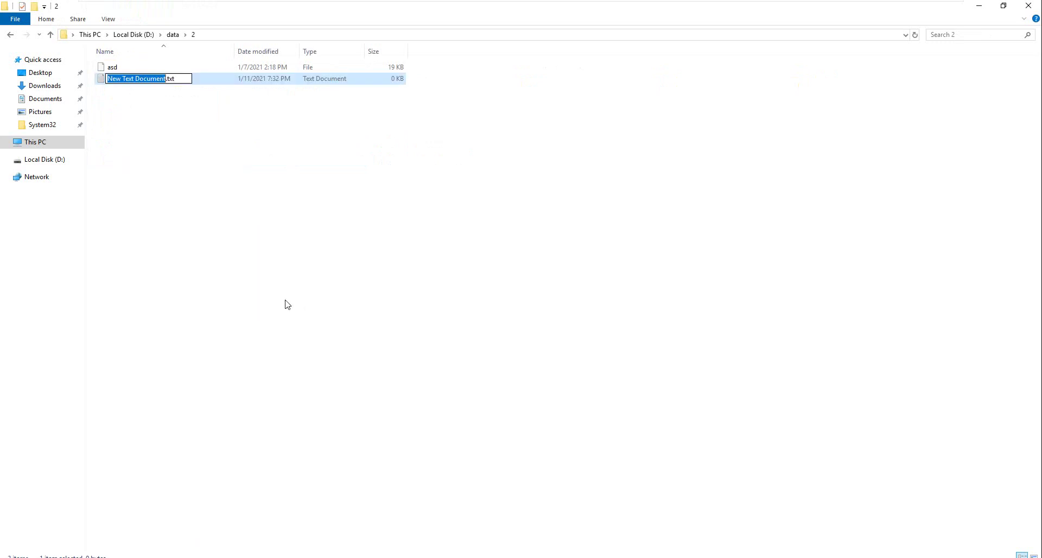
pyautogui.write('1')
pyautogui.press('Return')
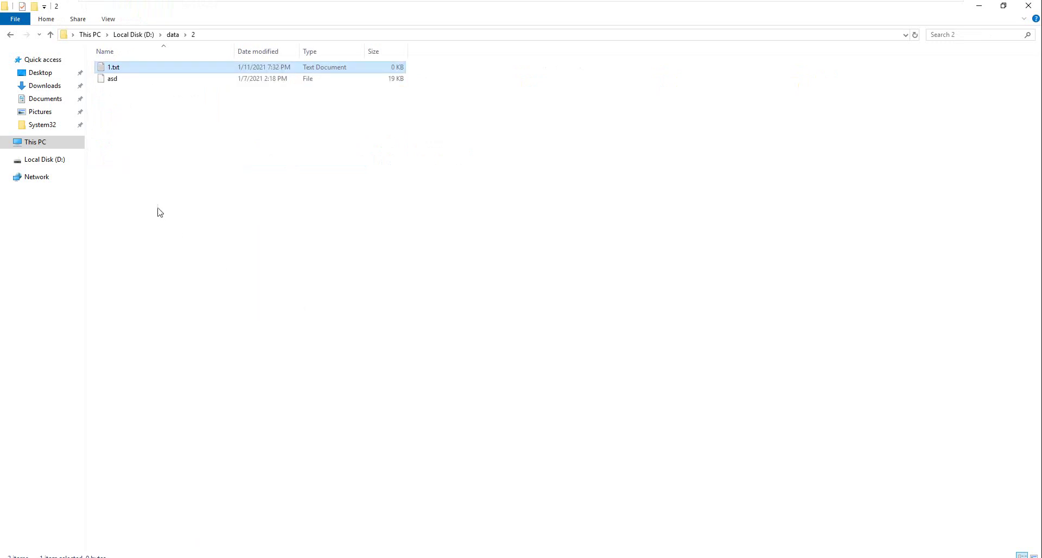
# Step: Create two more empty text files there, named 2.txt and 3.txt
pyautogui.rightClick(157, 209)
pyautogui.moveTo(246, 346)
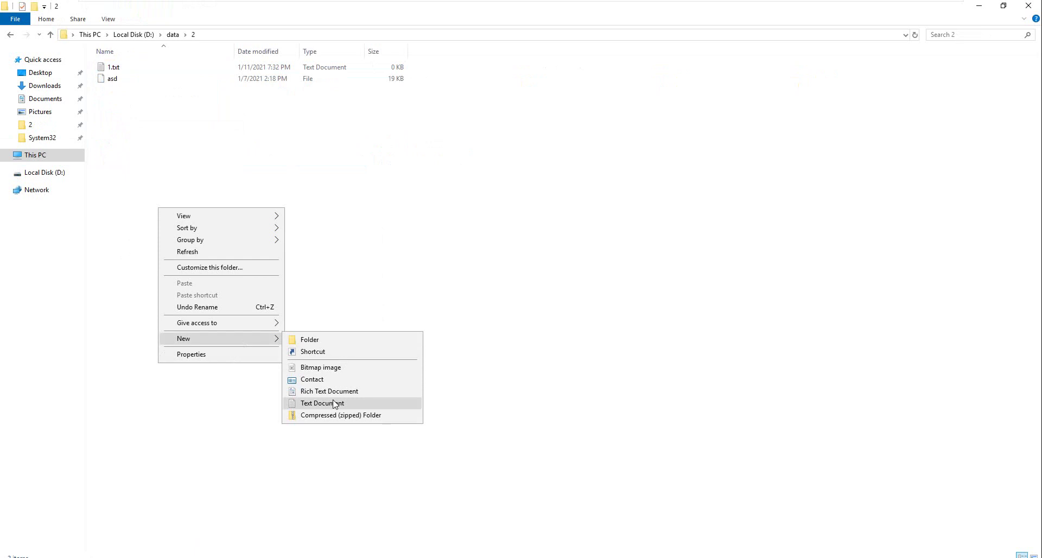
pyautogui.click(332, 403)
pyautogui.write('2.txt')
pyautogui.press('Return')
pyautogui.rightClick(221, 305)
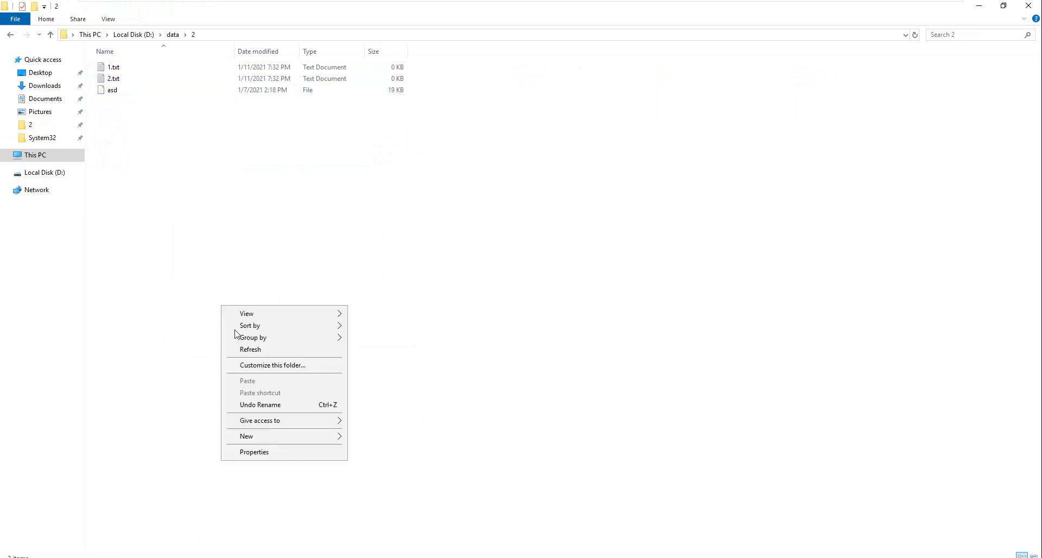
pyautogui.moveTo(301, 439)
pyautogui.click(382, 498)
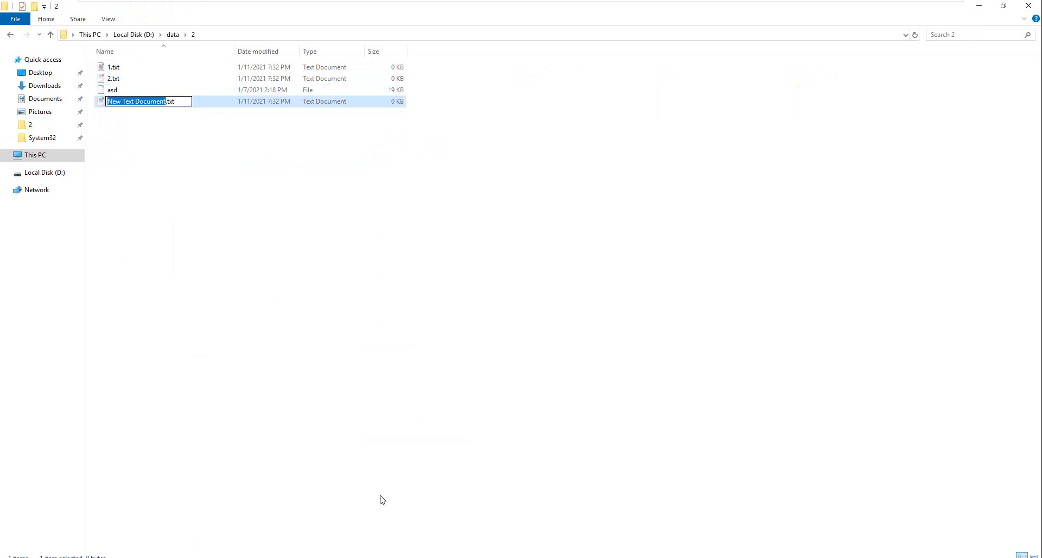
pyautogui.write('3')
pyautogui.press('Return')
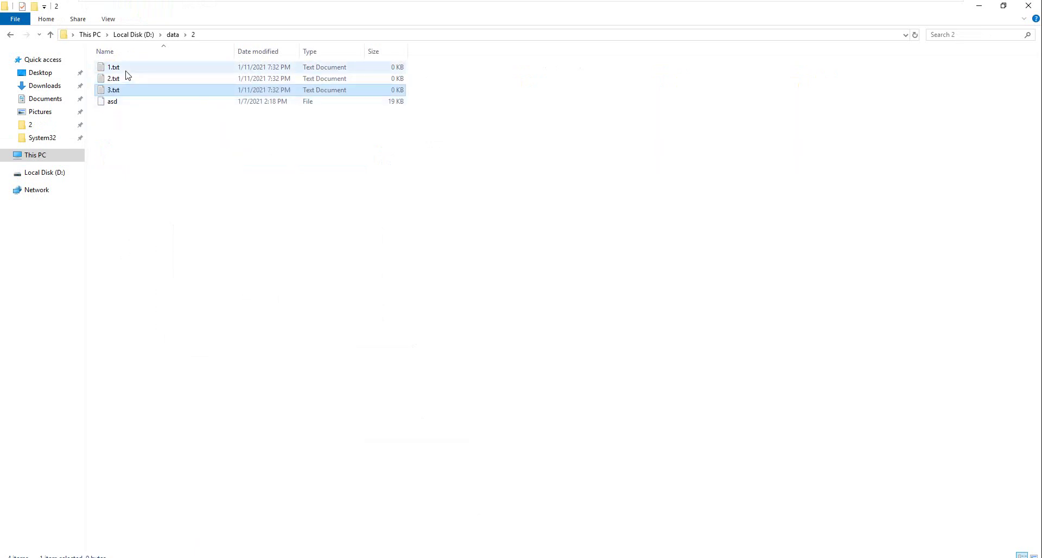
pyautogui.click(125, 69)
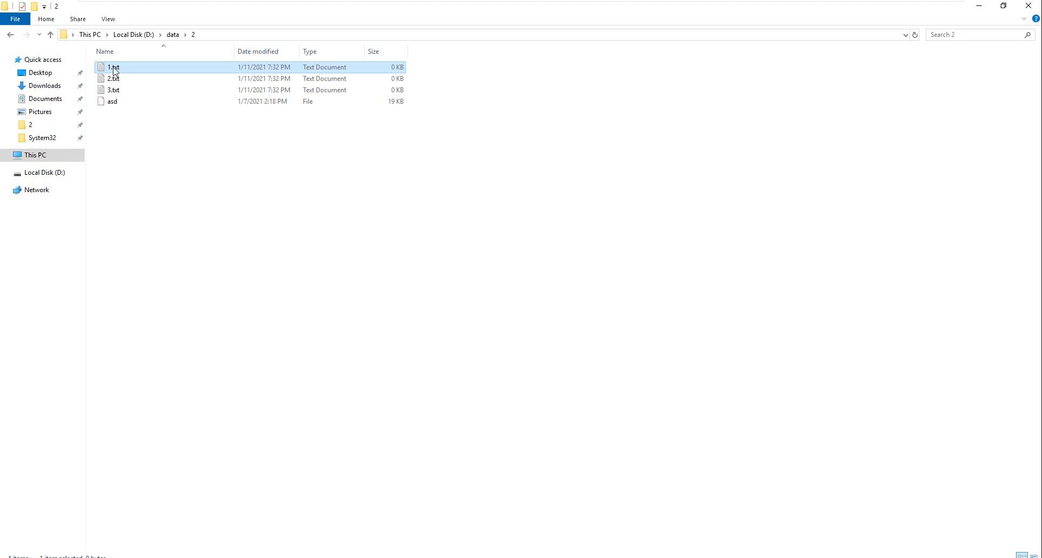
# Step: Write 'secret' into 1.txt in Notepad, then save and close it
pyautogui.doubleClick(116, 67)
pyautogui.write('secret')
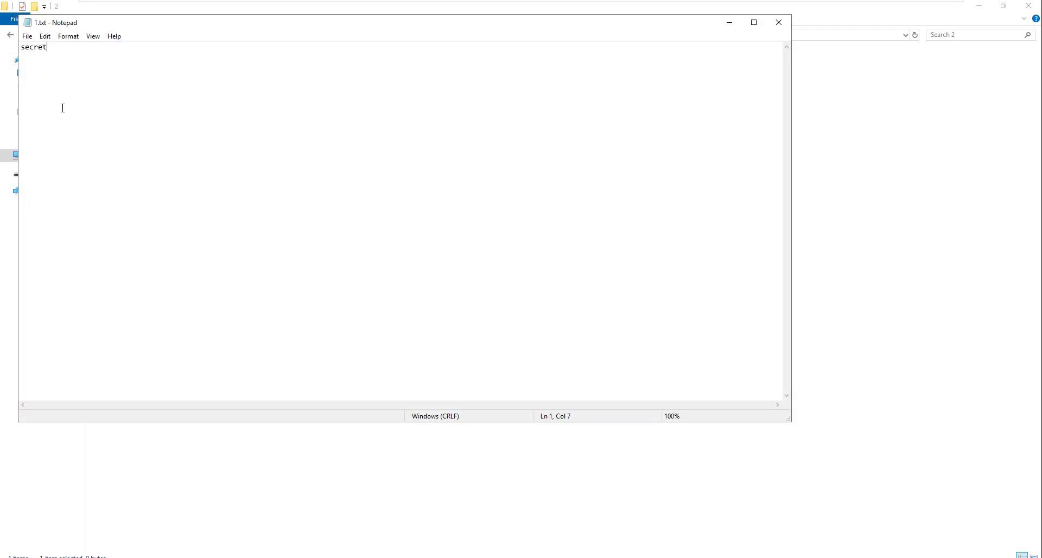
pyautogui.click(780, 20)
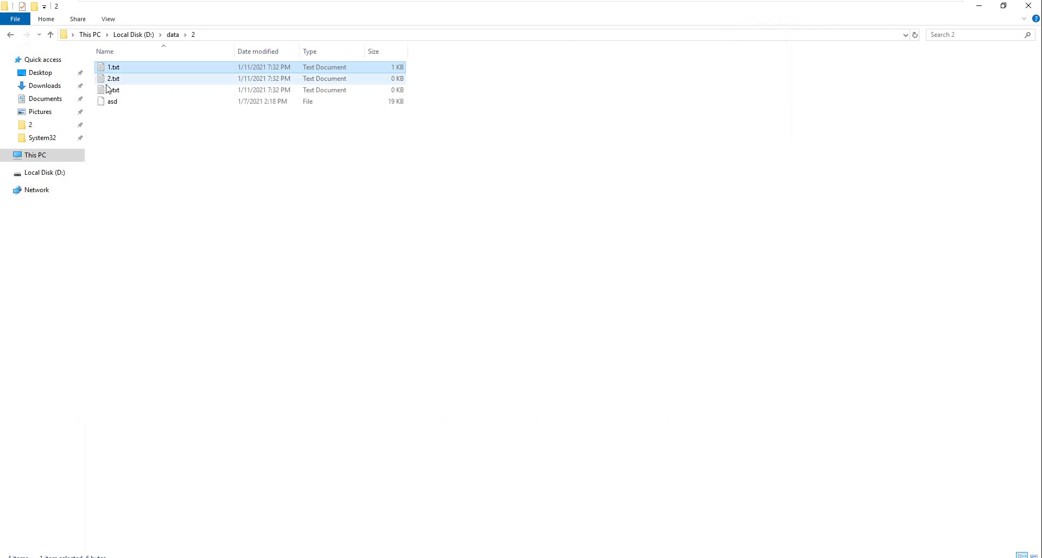
# Step: Write 'Secret' into 3.txt in Notepad, then save and close it
pyautogui.doubleClick(111, 90)
pyautogui.write('S')
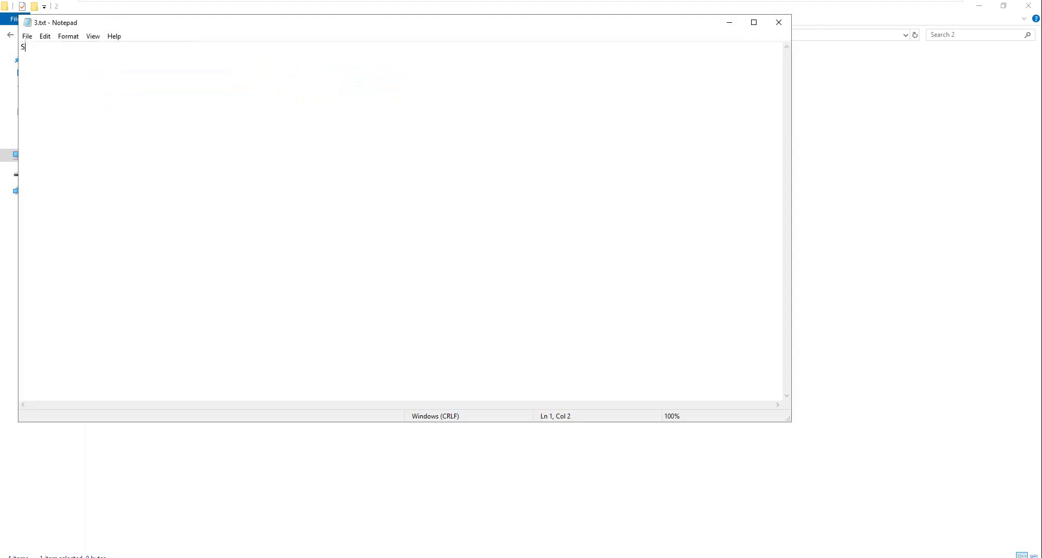
pyautogui.write('ecret')
pyautogui.click(779, 22)
pyautogui.click(114, 80)
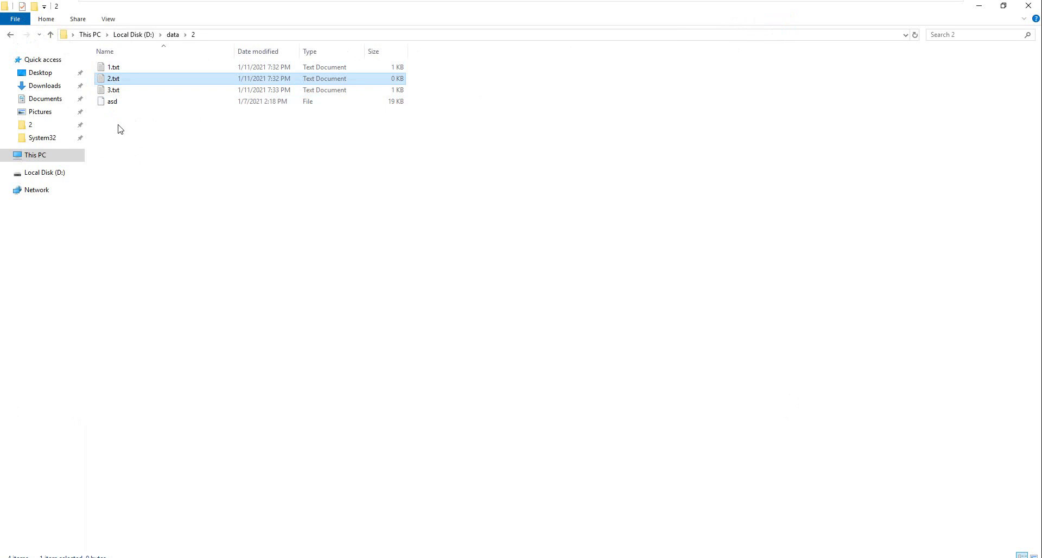
pyautogui.click(118, 68)
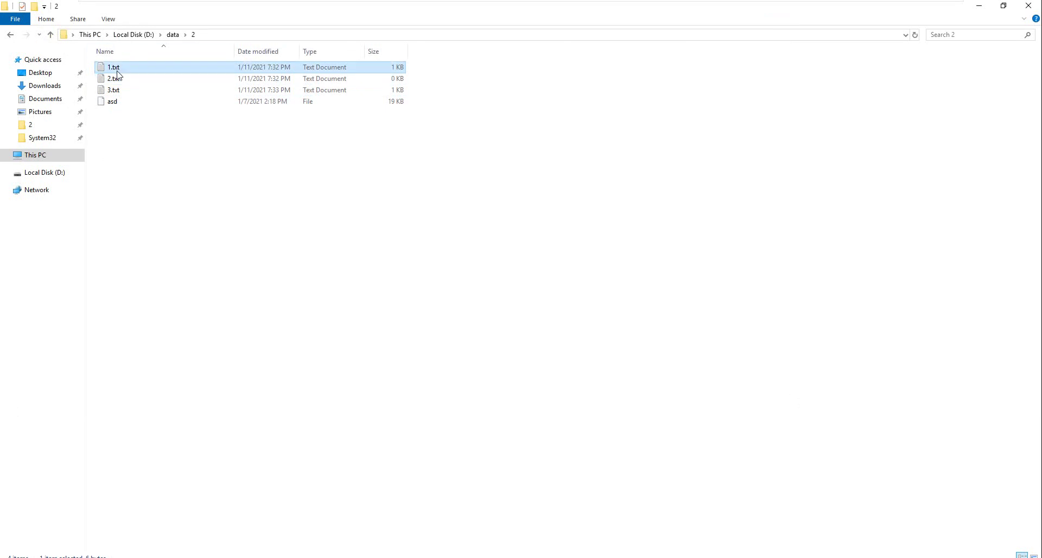
pyautogui.rightClick(117, 73)
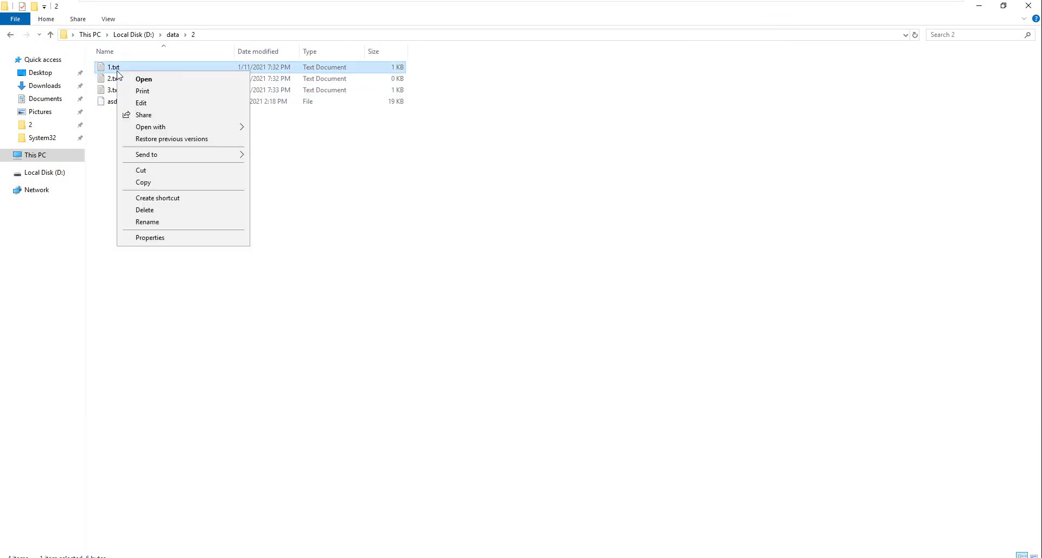
pyautogui.click(193, 239)
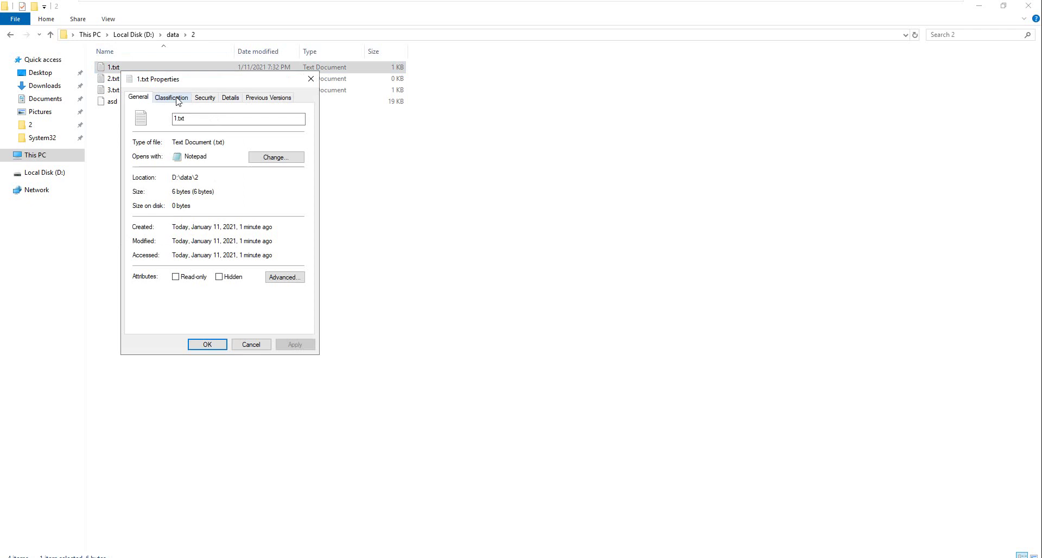
pyautogui.click(176, 100)
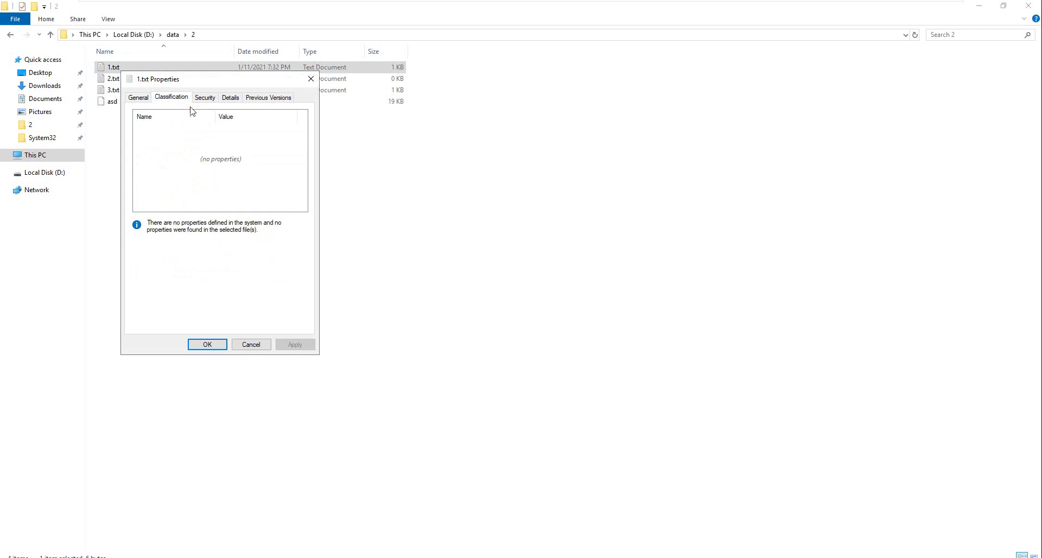
pyautogui.click(266, 348)
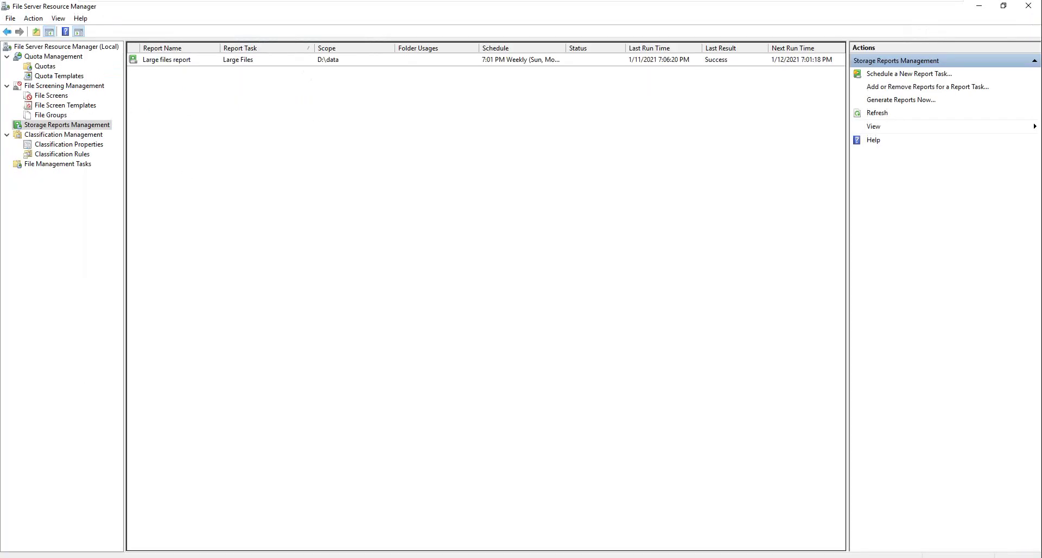
pyautogui.click(62, 134)
pyautogui.click(84, 154)
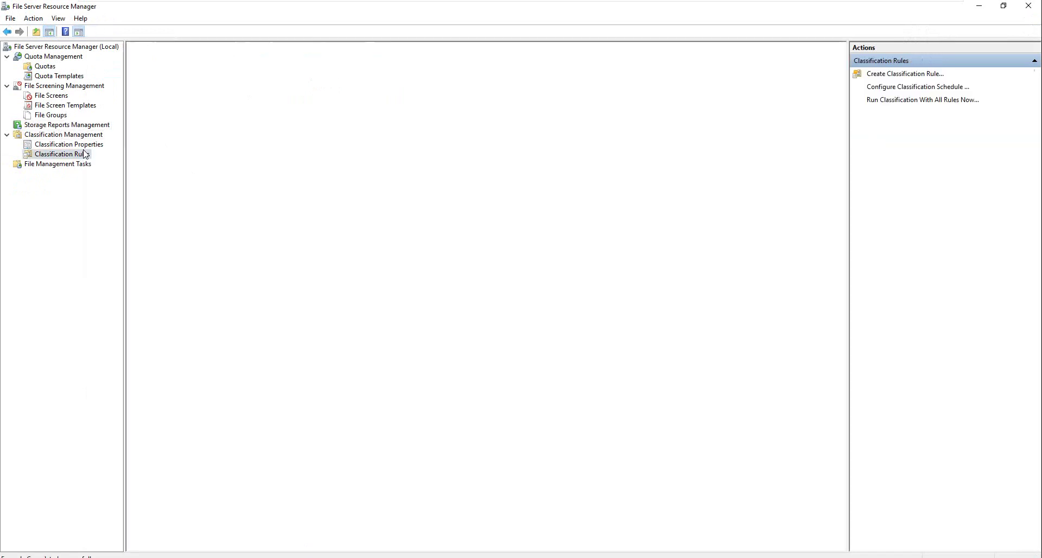
pyautogui.click(90, 145)
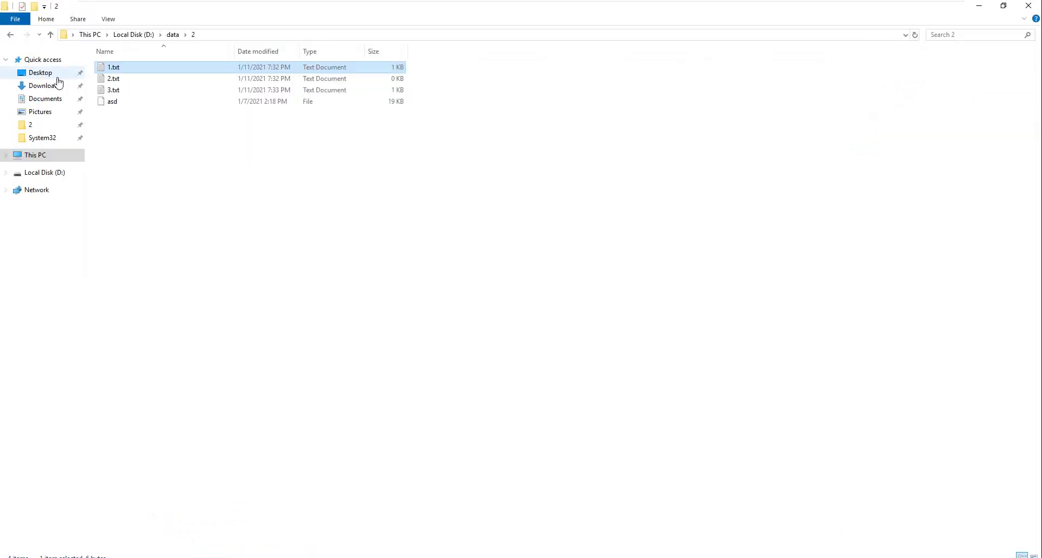
pyautogui.rightClick(120, 69)
pyautogui.click(169, 235)
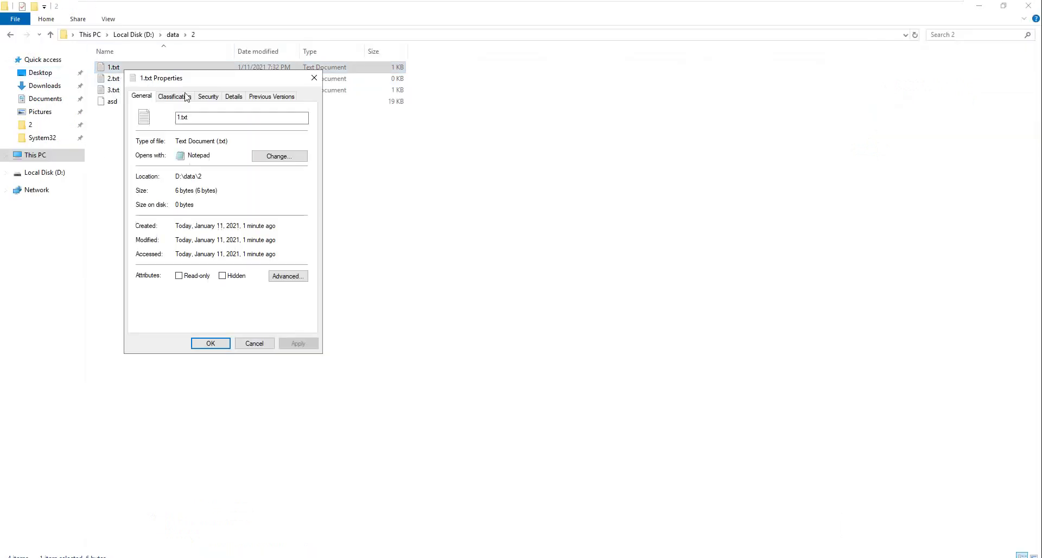
pyautogui.click(176, 96)
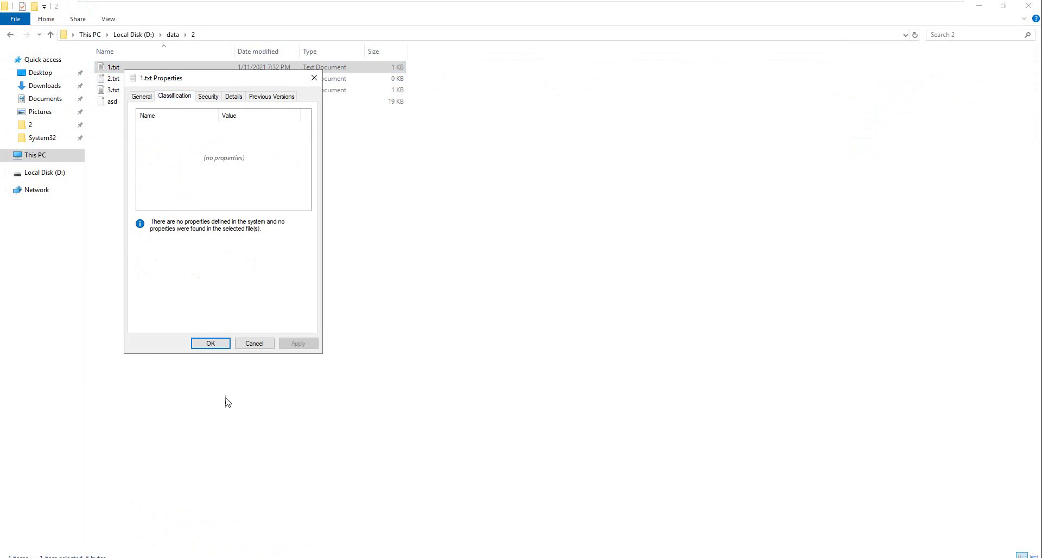
pyautogui.click(254, 343)
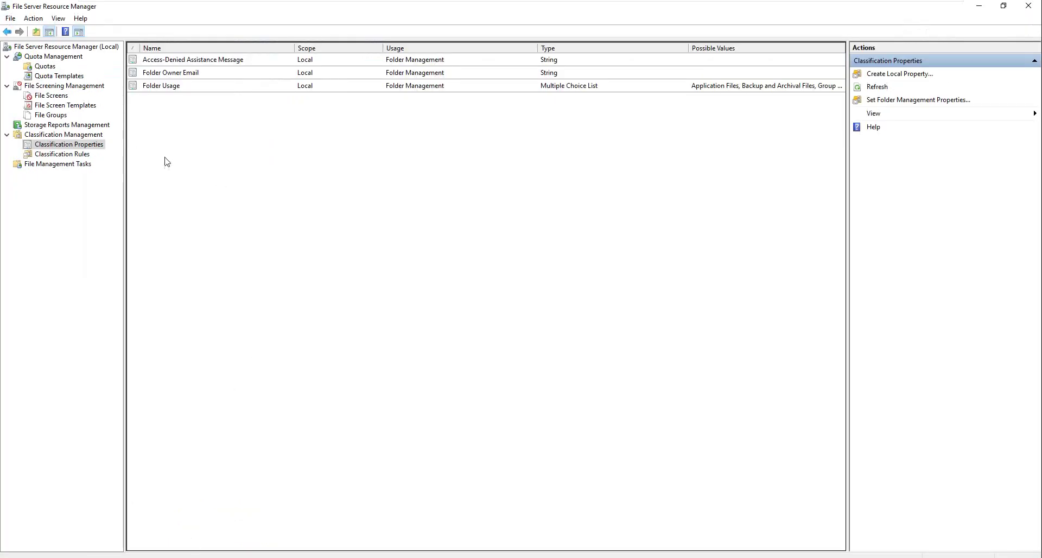
# Step: Add a local classification property 'Secret Word' with property type Yes/No
pyautogui.rightClick(166, 158)
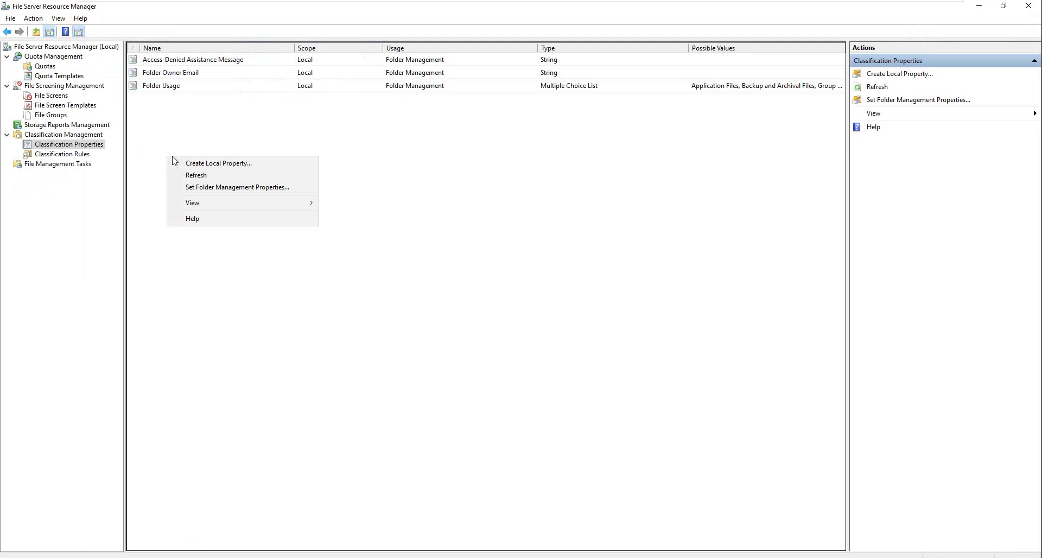
pyautogui.click(206, 163)
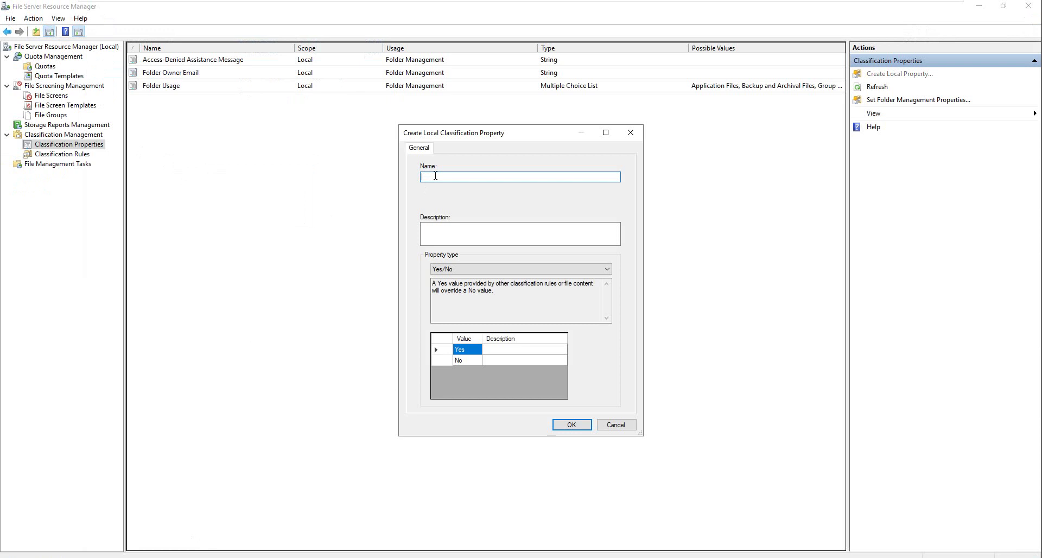
pyautogui.write('Secret Word')
pyautogui.moveTo(473, 179); pyautogui.dragTo(438, 178)
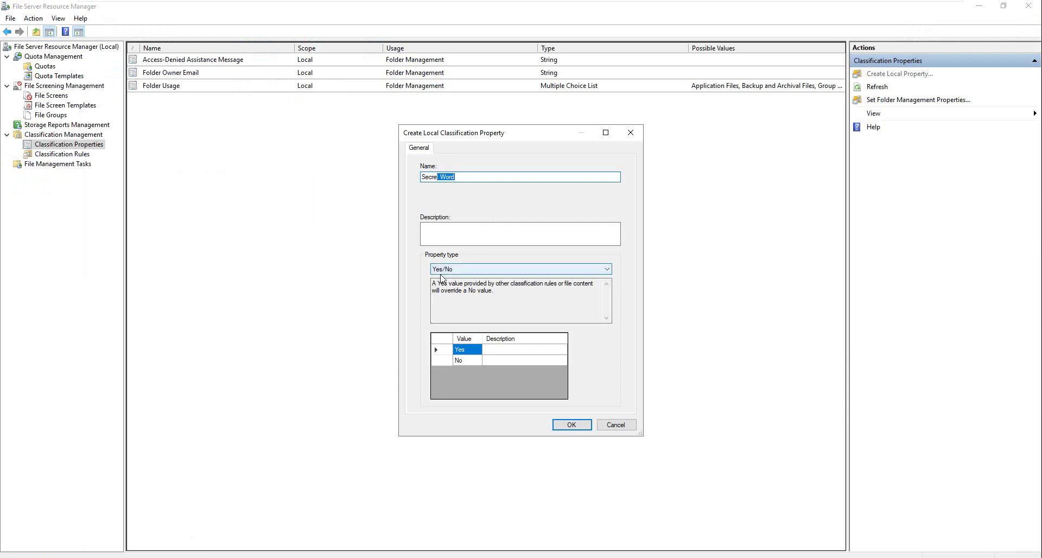
pyautogui.click(460, 270)
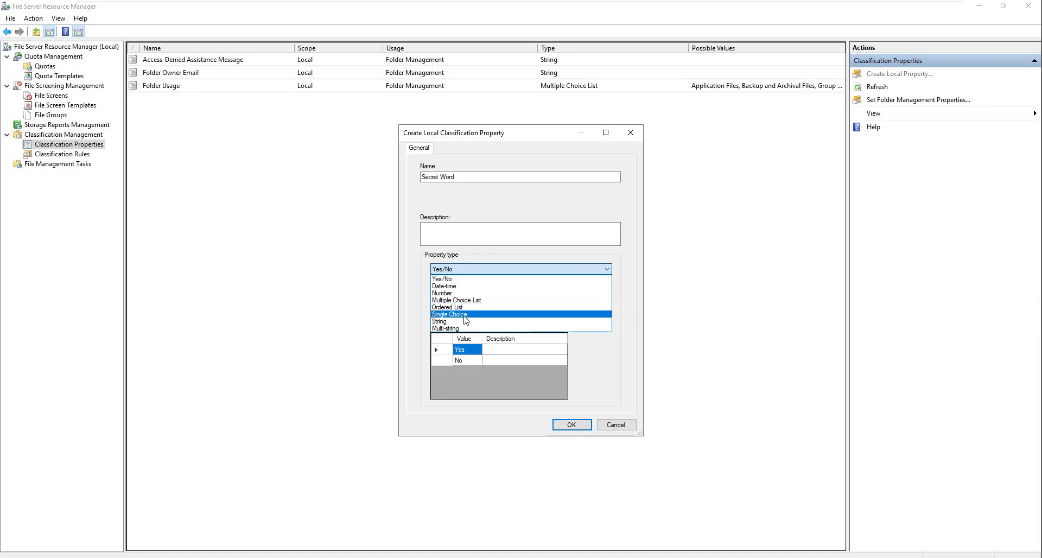
pyautogui.click(448, 279)
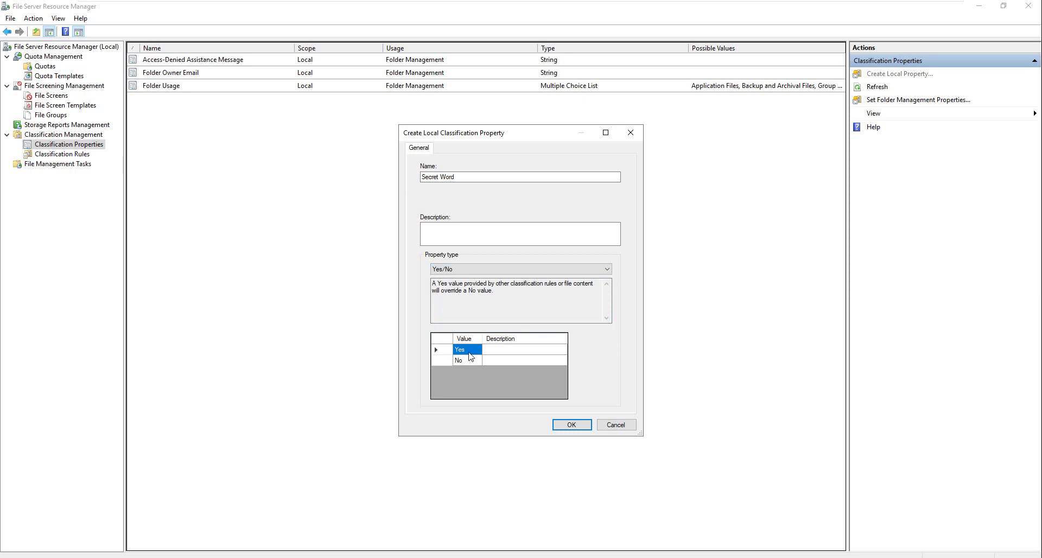
pyautogui.click(572, 427)
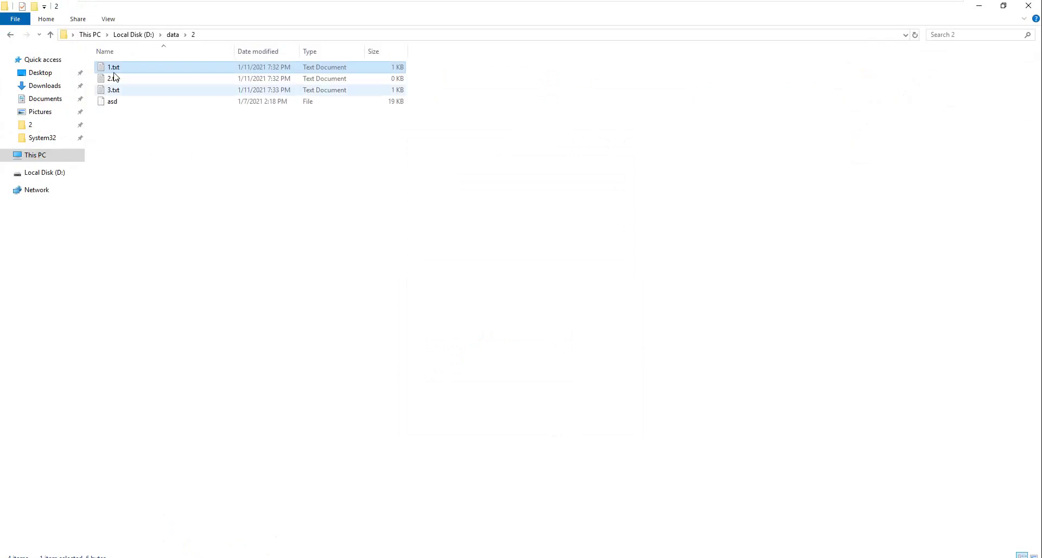
# Step: Check the Secret Word Yes/No values on 1.txt's Classification tab, then return to Classification Rules
pyautogui.rightClick(116, 66)
pyautogui.click(443, 209)
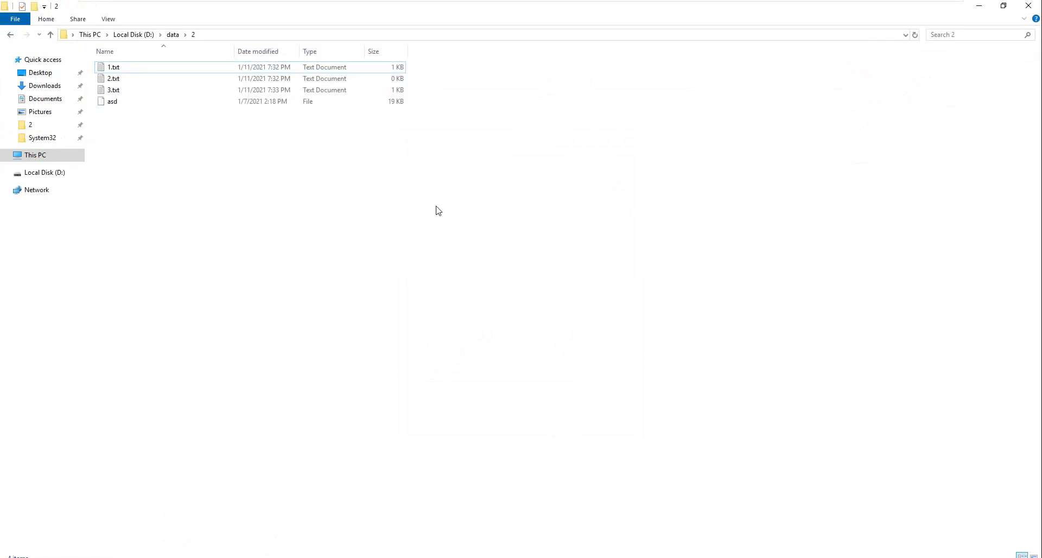
pyautogui.click(119, 72)
pyautogui.rightClick(119, 70)
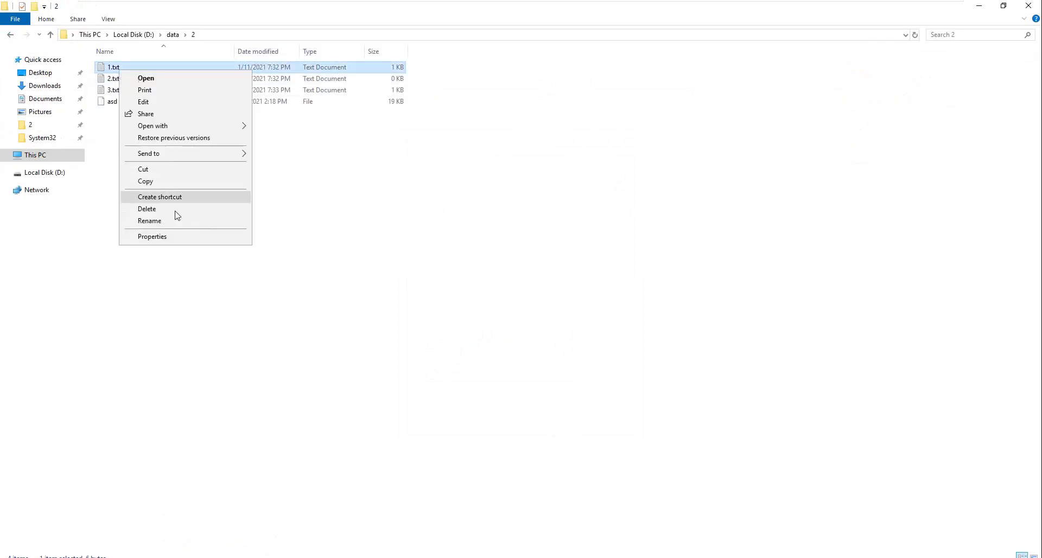
pyautogui.click(189, 239)
pyautogui.click(181, 100)
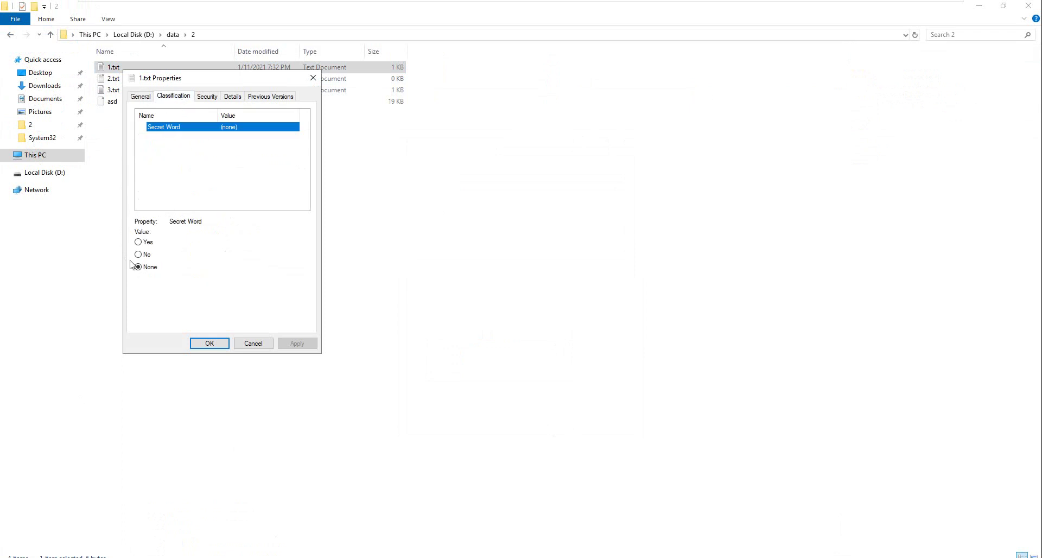
pyautogui.click(146, 245)
pyautogui.click(147, 254)
pyautogui.click(147, 242)
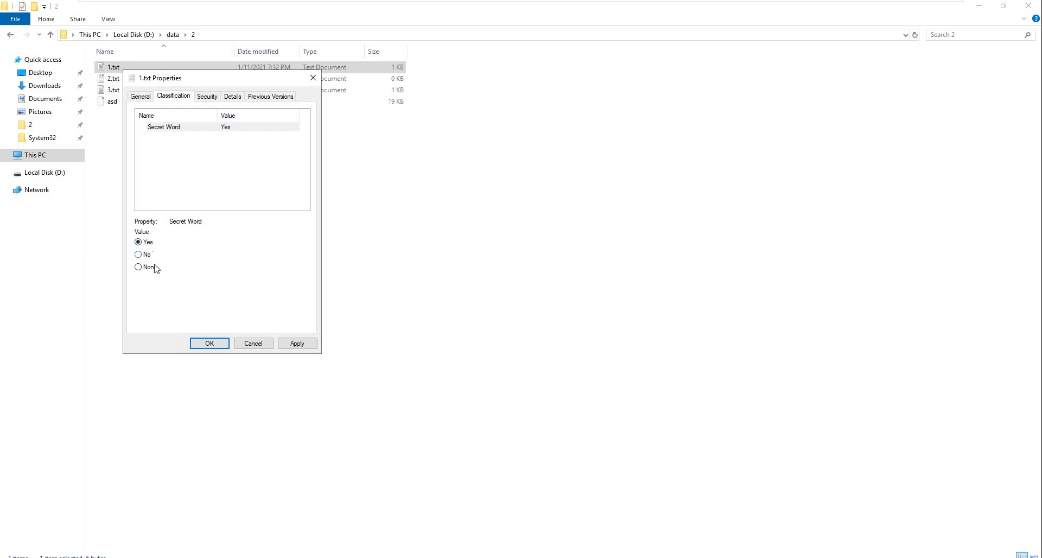
pyautogui.click(264, 348)
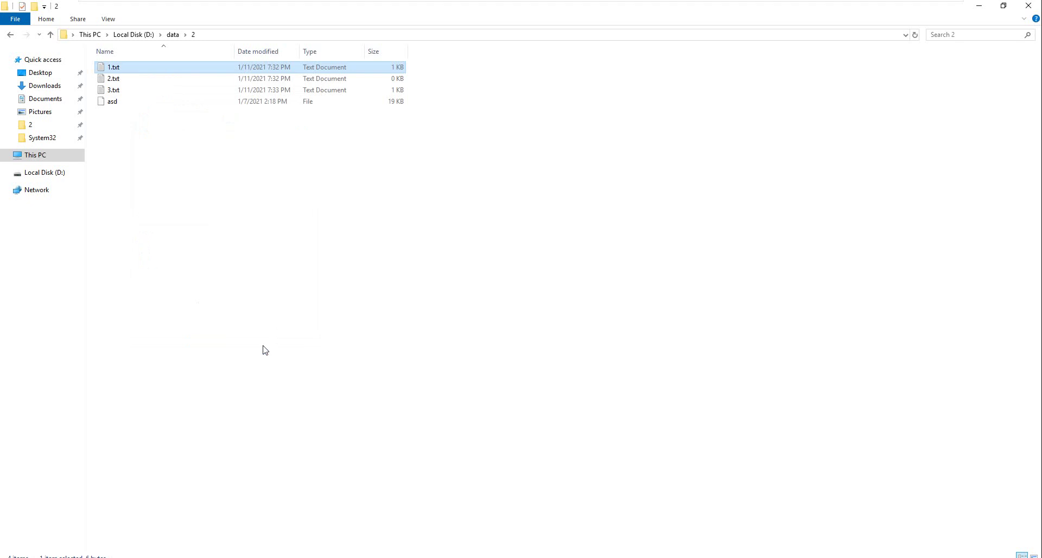
pyautogui.click(163, 556)
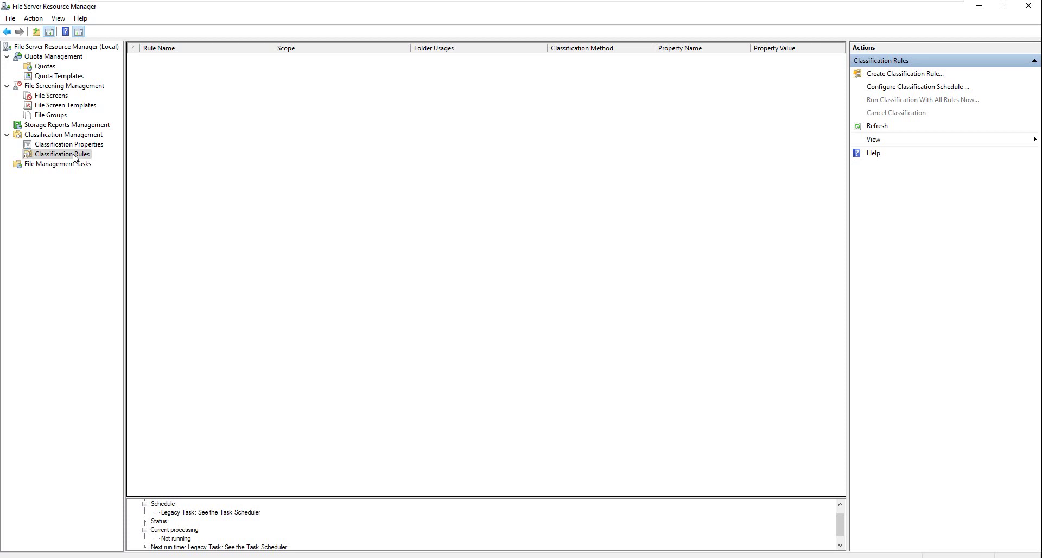
# Step: Create a classification rule named 'Secret Role' and start adding a scope folder
pyautogui.rightClick(74, 155)
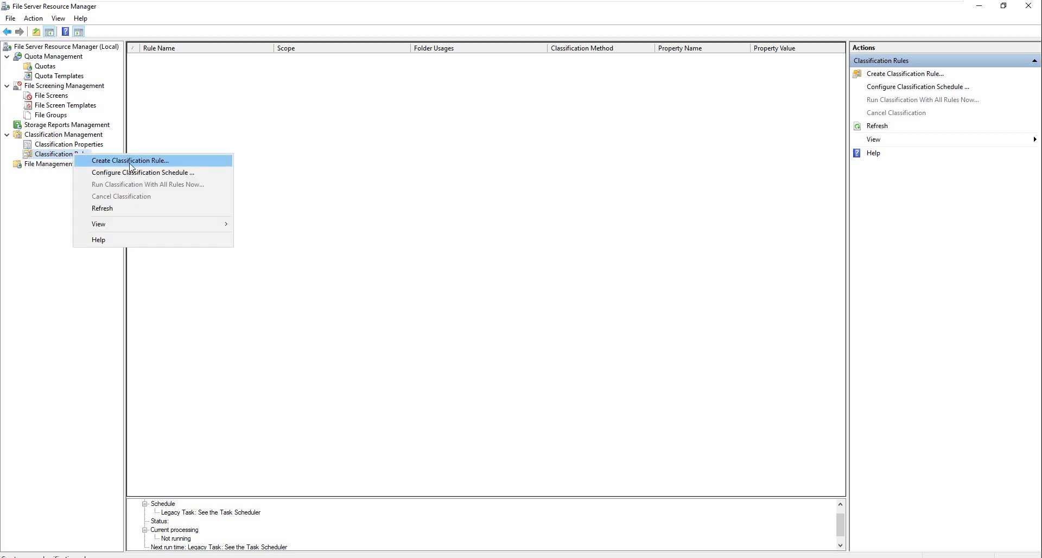
pyautogui.click(179, 161)
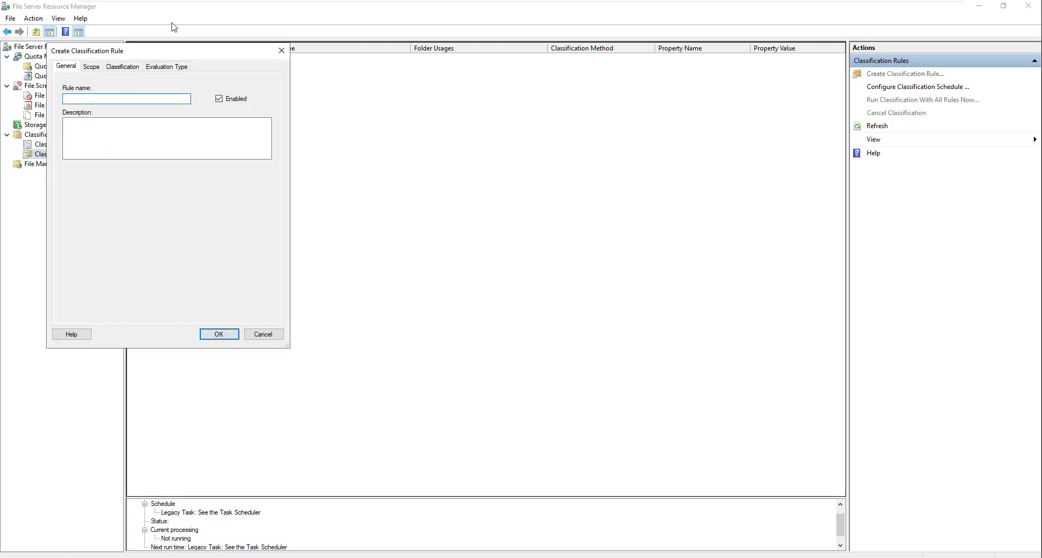
pyautogui.moveTo(152, 50); pyautogui.dragTo(358, 103)
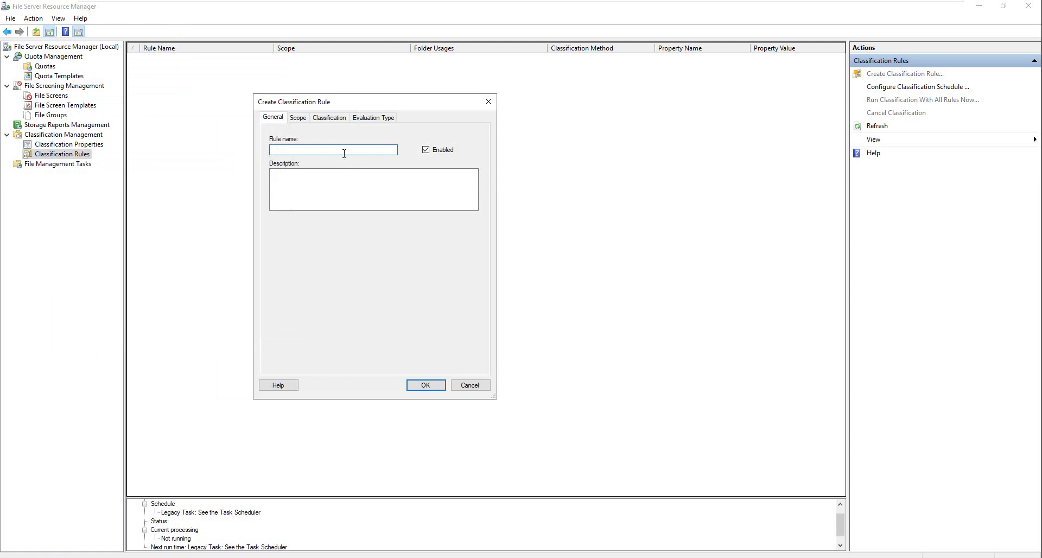
pyautogui.write('Secret Role')
pyautogui.click(299, 118)
pyautogui.click(412, 364)
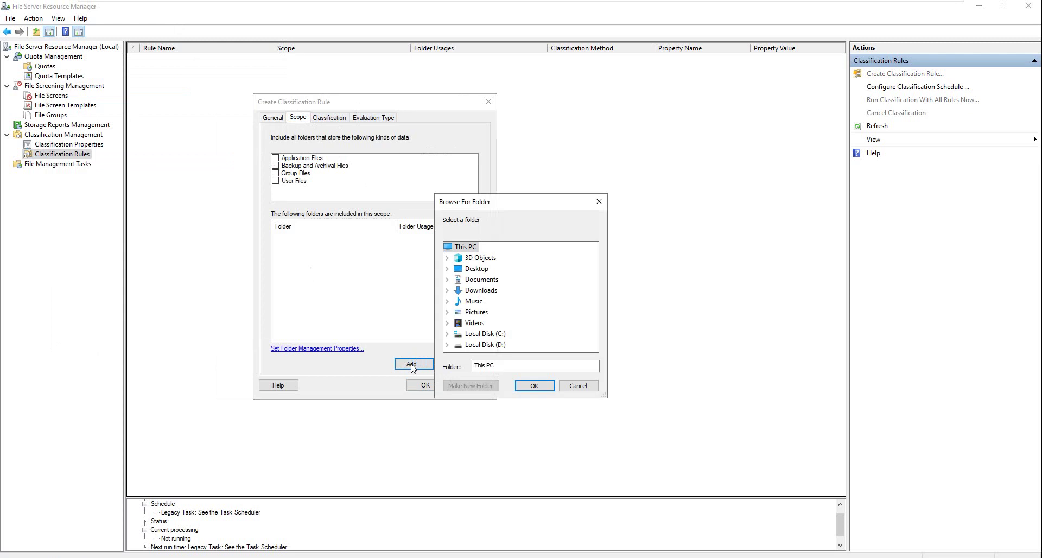
# Step: Add D:\data to the Secret Role rule's scope
pyautogui.doubleClick(500, 348)
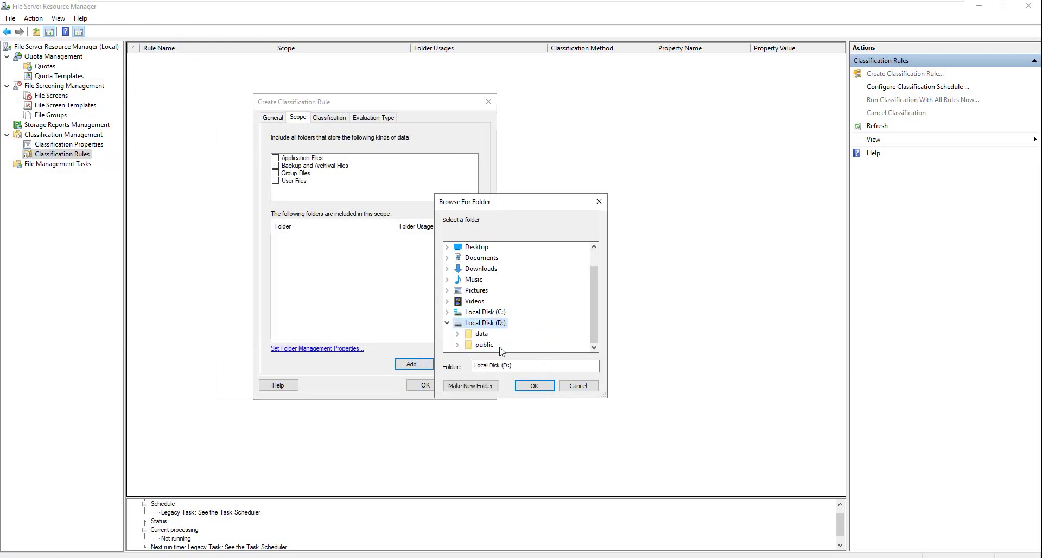
pyautogui.doubleClick(481, 333)
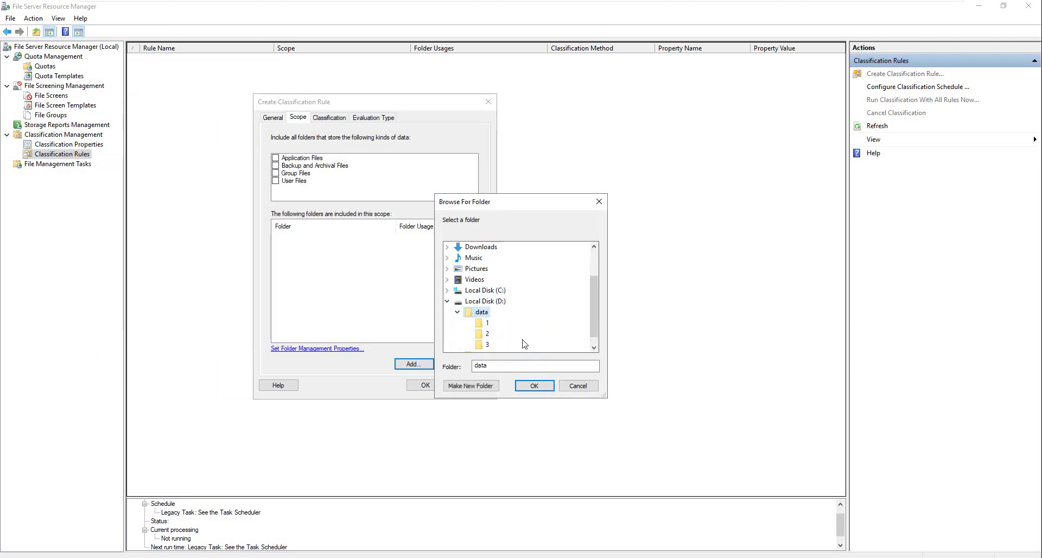
pyautogui.scroll(-1, 522, 346)
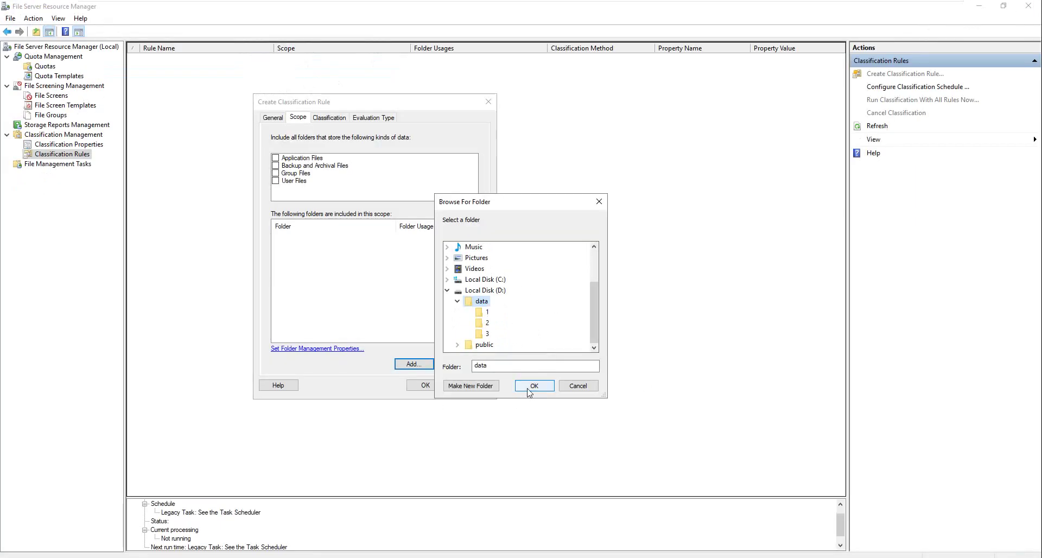
pyautogui.click(534, 385)
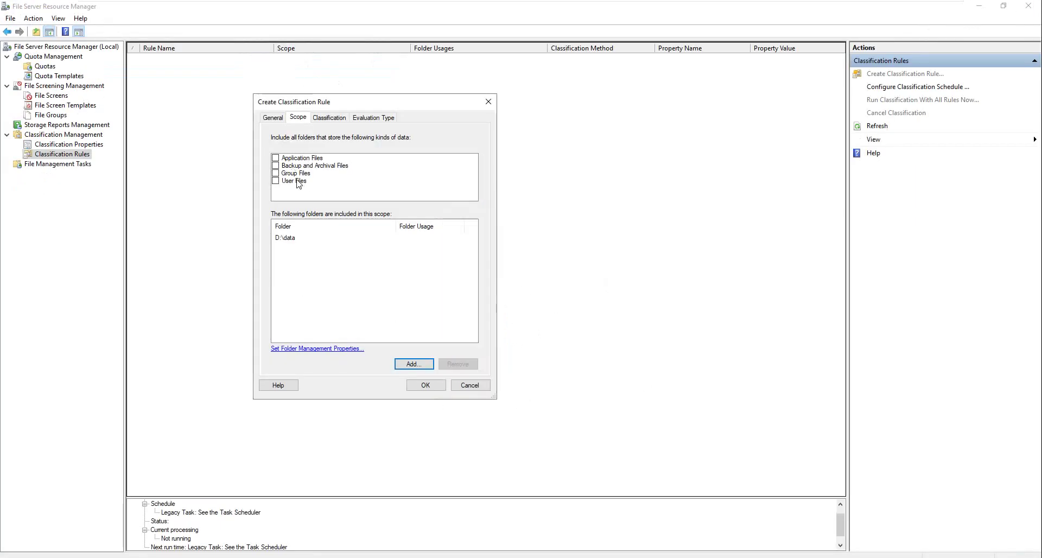
pyautogui.click(332, 119)
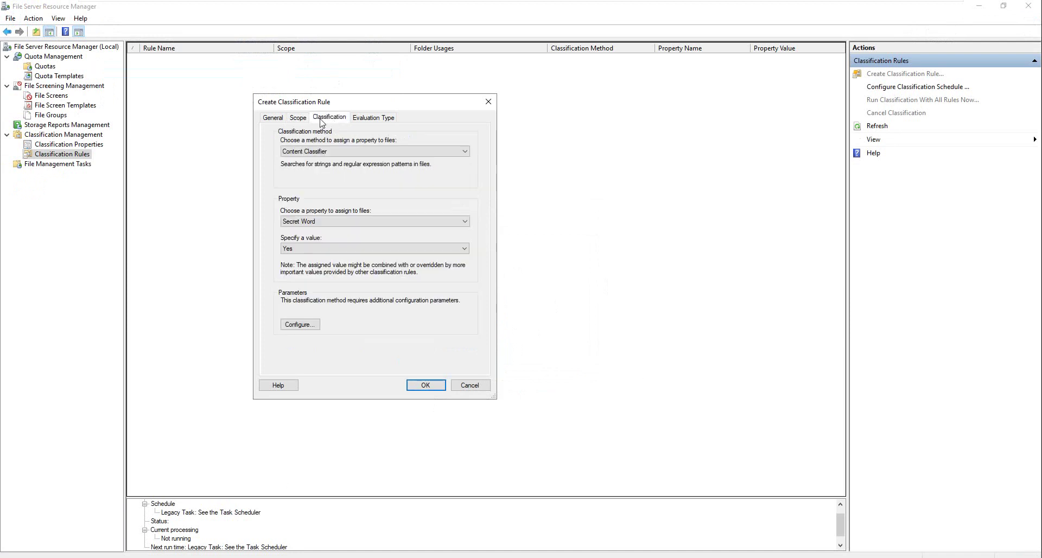
# Step: Set the classification method to Content Classifier and the property to Secret Word
pyautogui.click(332, 155)
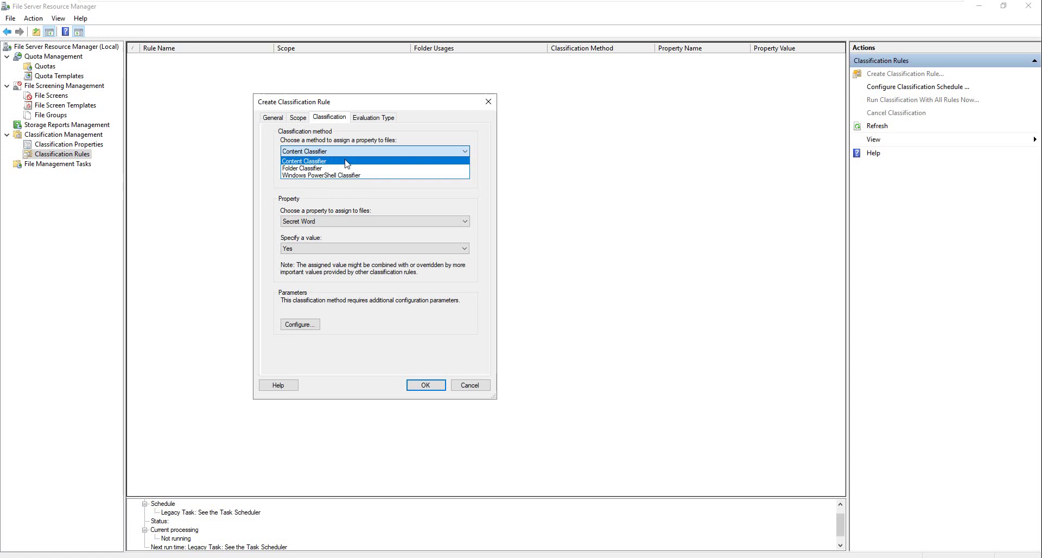
pyautogui.click(346, 162)
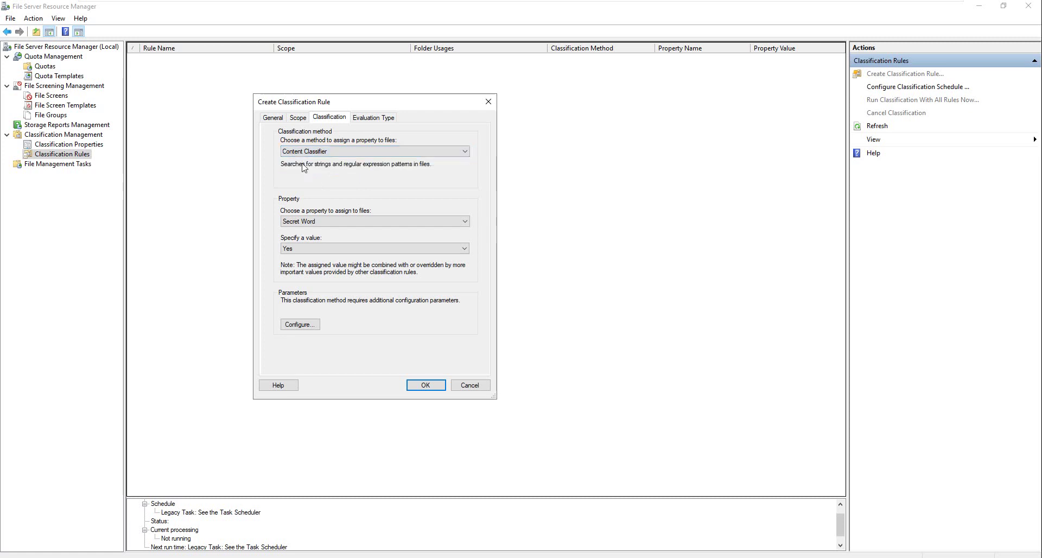
pyautogui.click(298, 224)
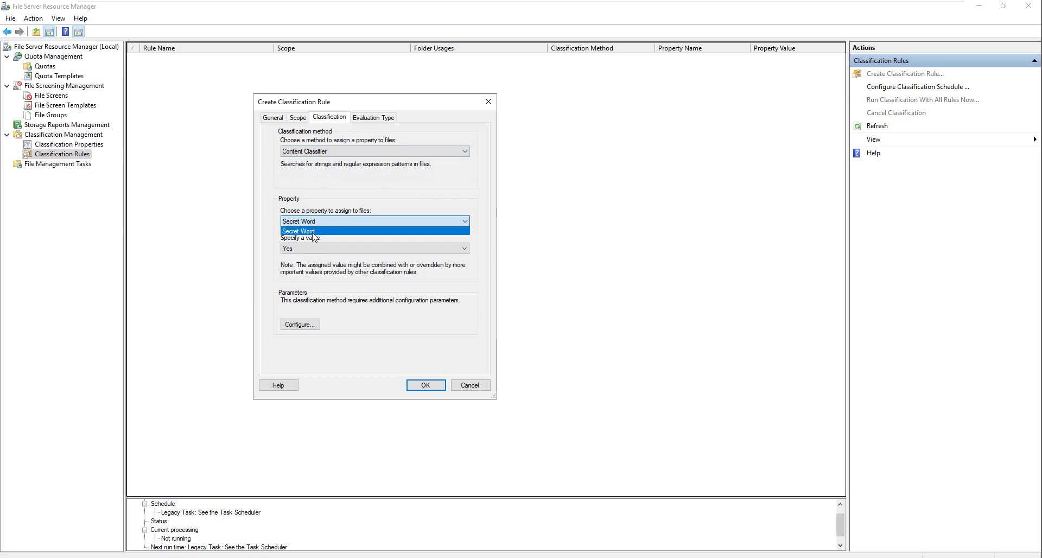
pyautogui.click(313, 231)
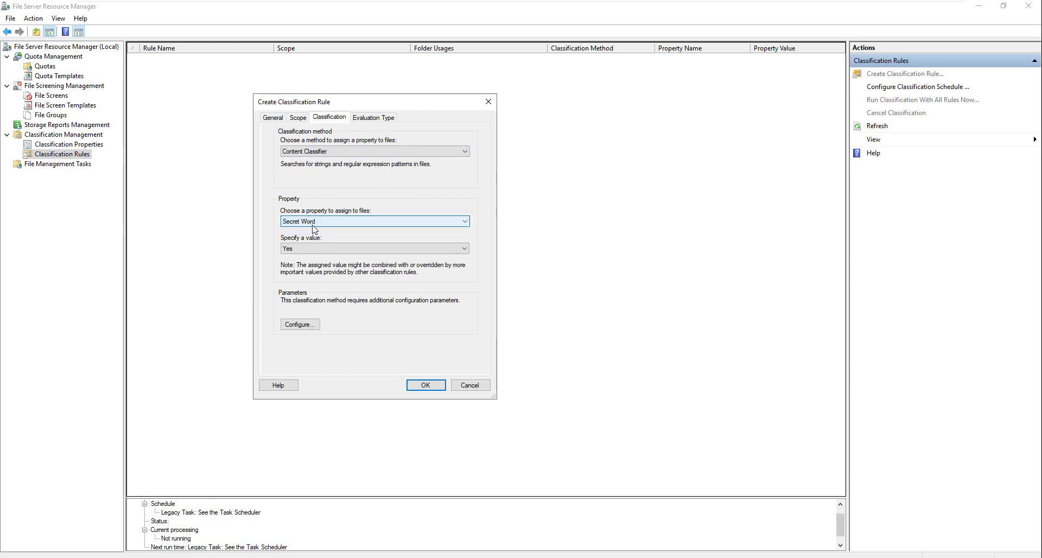
# Step: Set the value to assign to Yes and open the classifier's parameters
pyautogui.click(318, 250)
pyautogui.click(319, 251)
pyautogui.click(319, 252)
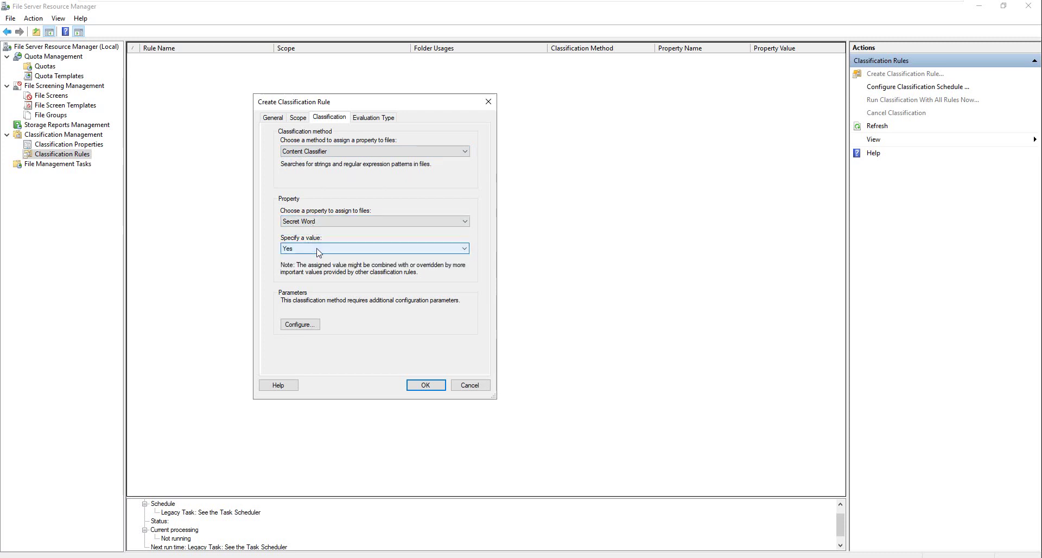
pyautogui.doubleClick(319, 252)
pyautogui.click(318, 252)
pyautogui.click(318, 253)
pyautogui.click(316, 251)
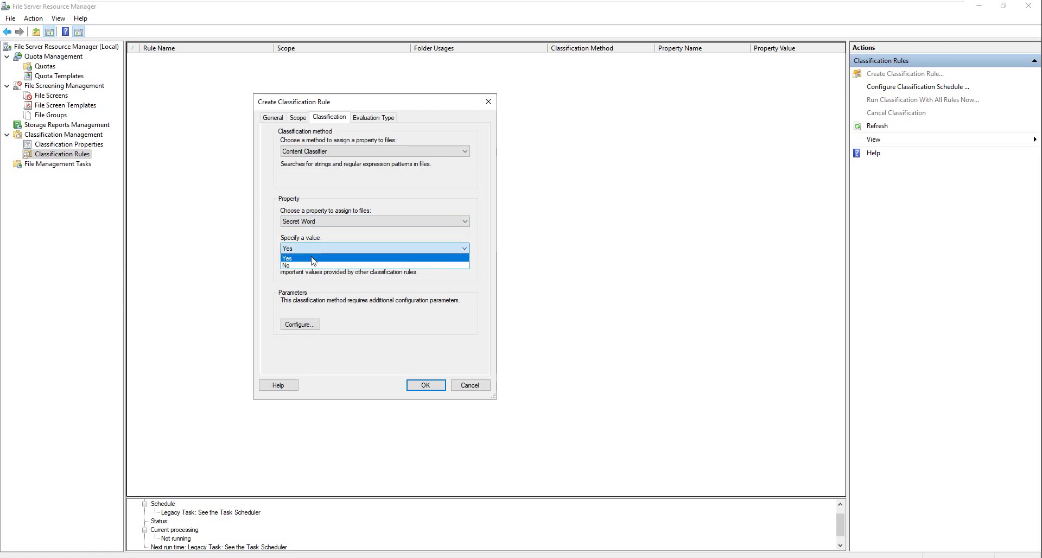
pyautogui.click(313, 259)
pyautogui.click(316, 250)
pyautogui.click(315, 259)
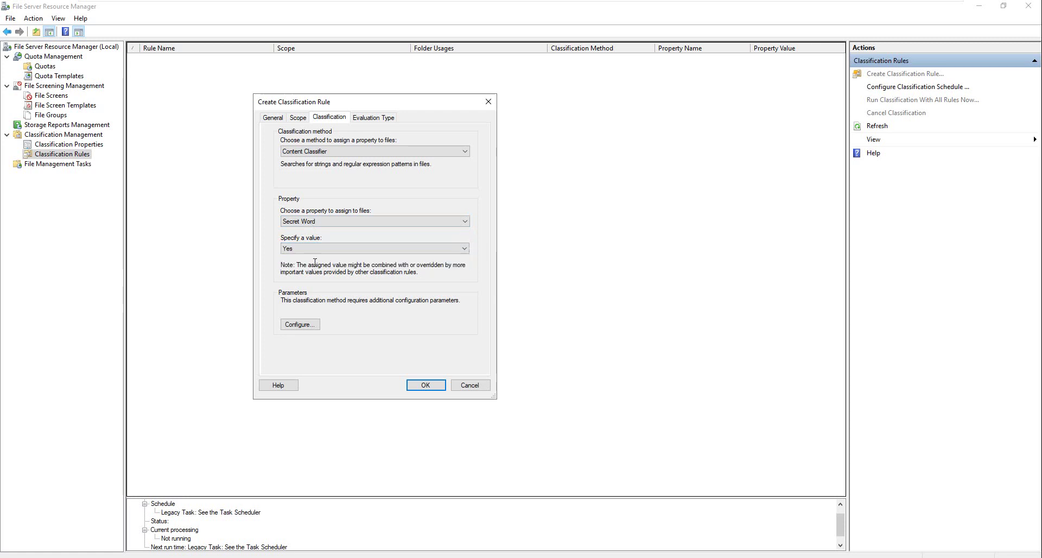
pyautogui.click(300, 324)
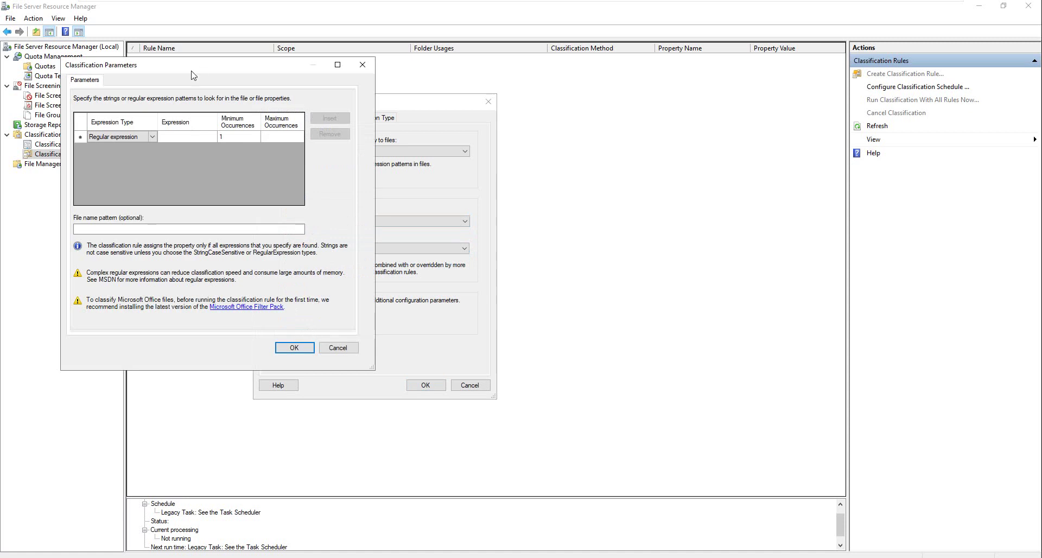
# Step: Add a String expression 'secret' with minimum occurrences 1 to the classification parameters
pyautogui.moveTo(162, 68); pyautogui.dragTo(351, 80)
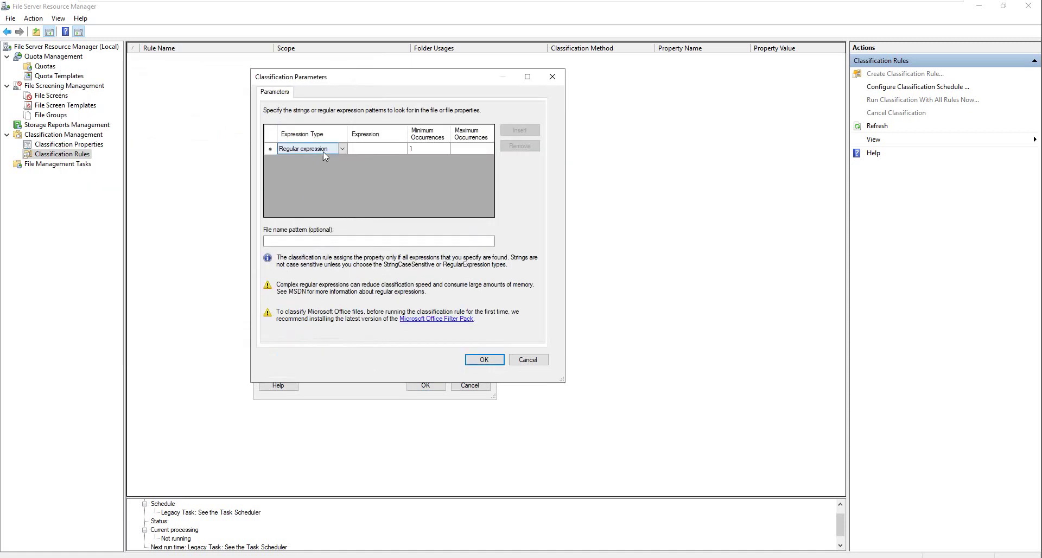
pyautogui.click(341, 149)
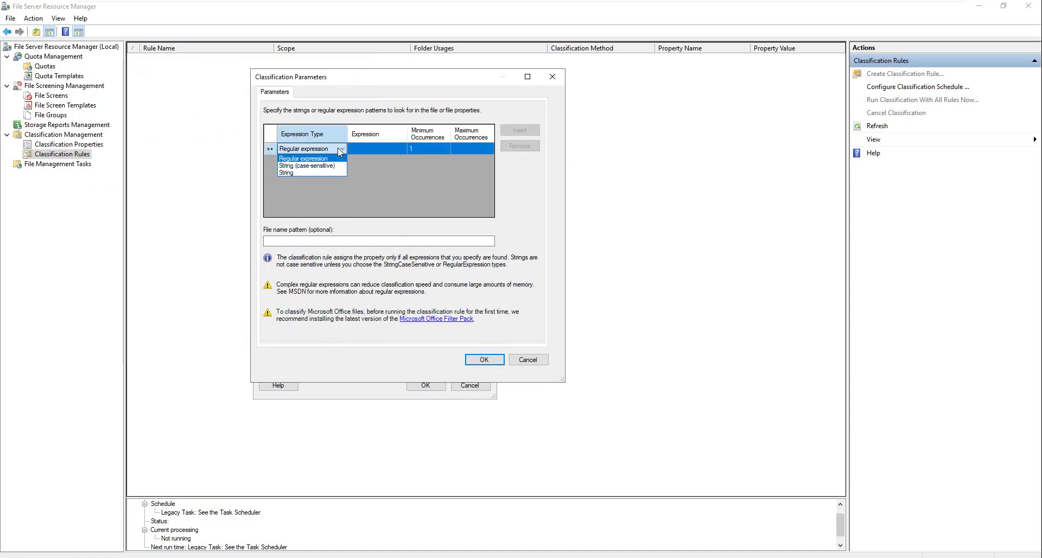
pyautogui.click(302, 172)
pyautogui.click(386, 153)
pyautogui.click(387, 153)
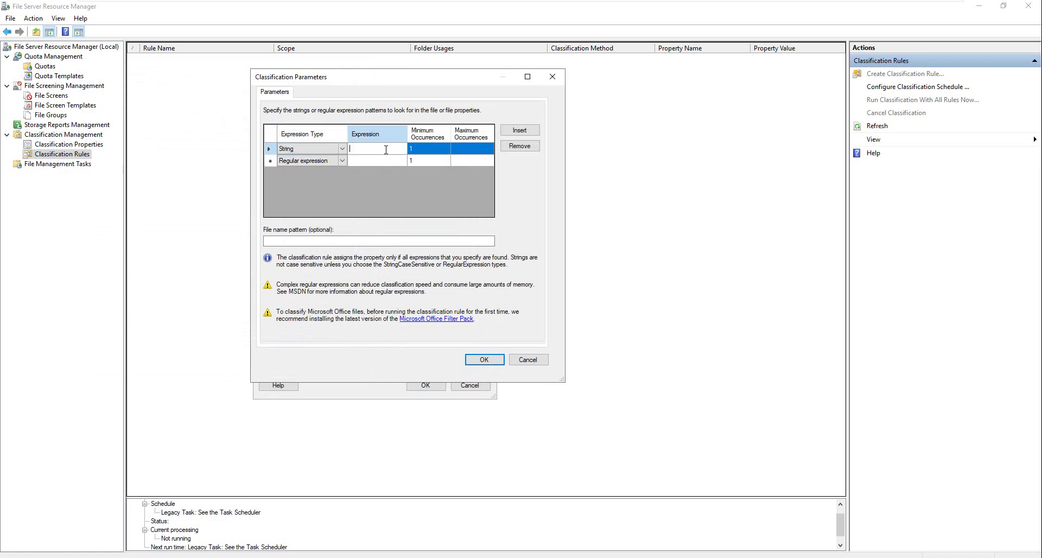
pyautogui.write('secret')
pyautogui.click(472, 150)
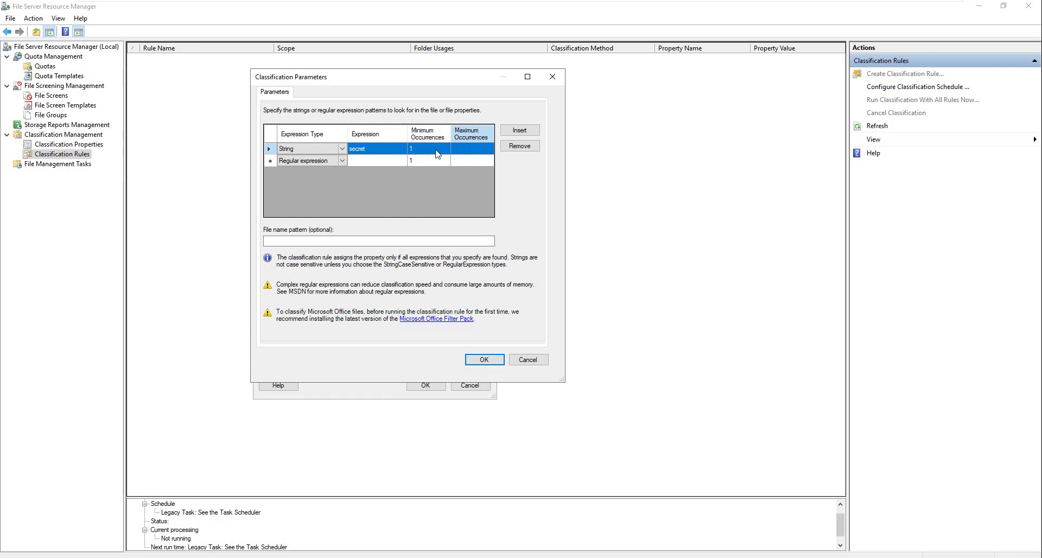
pyautogui.click(480, 151)
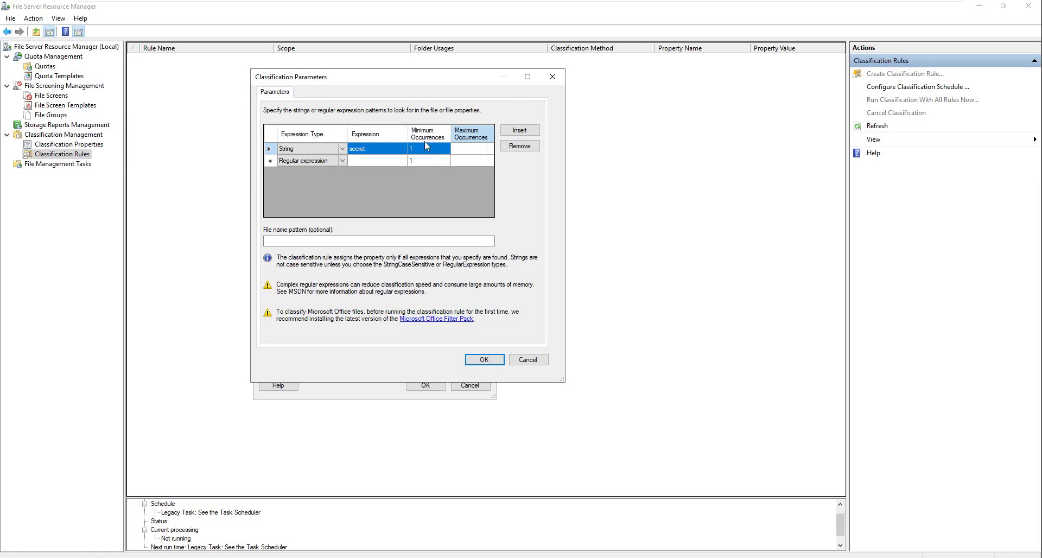
pyautogui.click(342, 152)
pyautogui.click(342, 150)
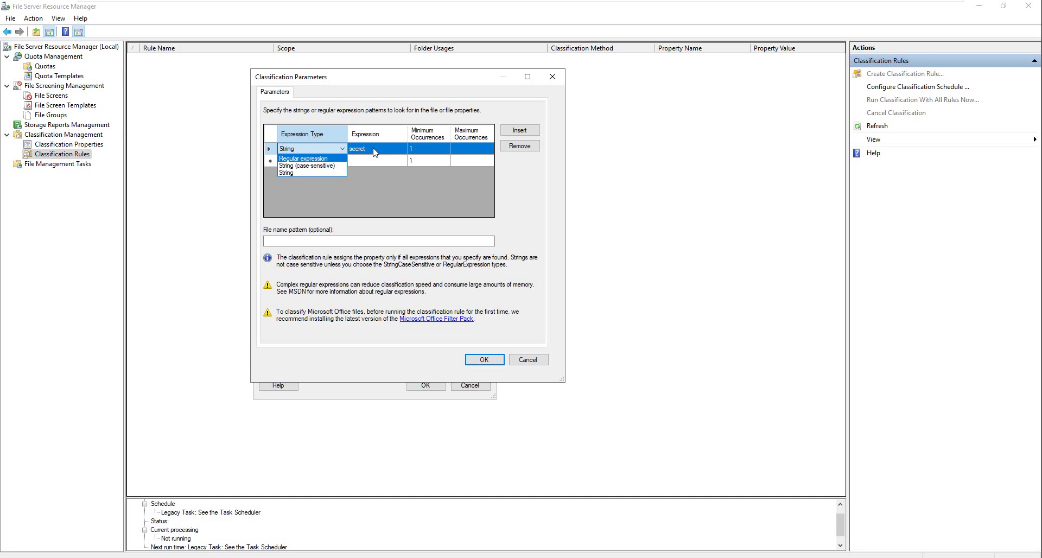
pyautogui.click(319, 172)
pyautogui.click(478, 360)
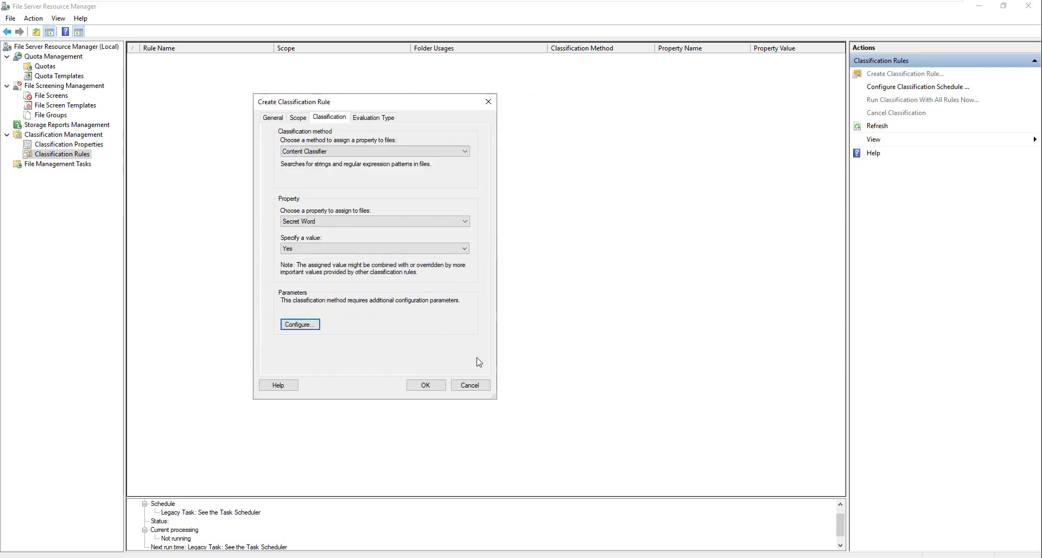
# Step: Enable re-evaluation with Overwrite, clear automatic and user values, and save the rule
pyautogui.click(374, 119)
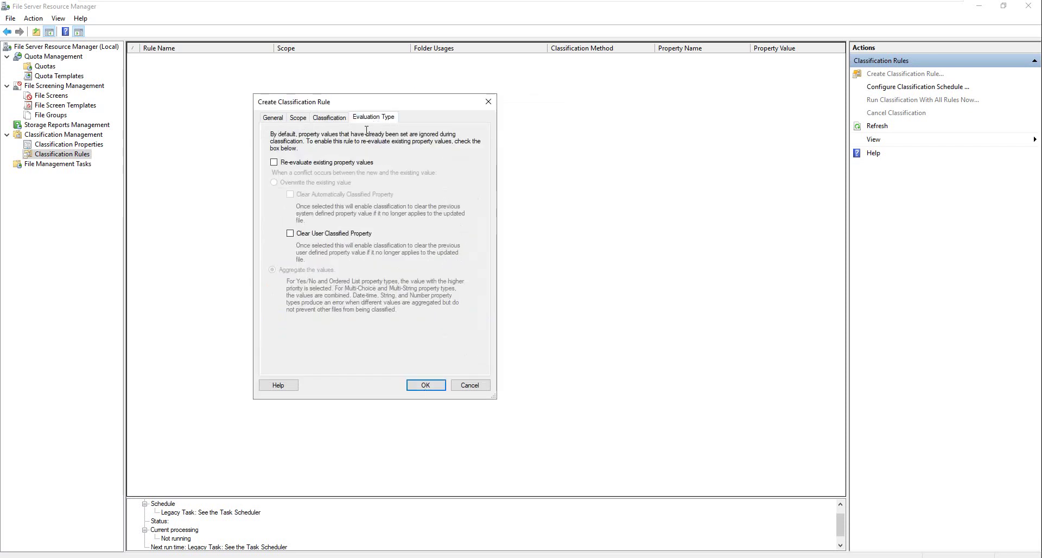
pyautogui.click(293, 165)
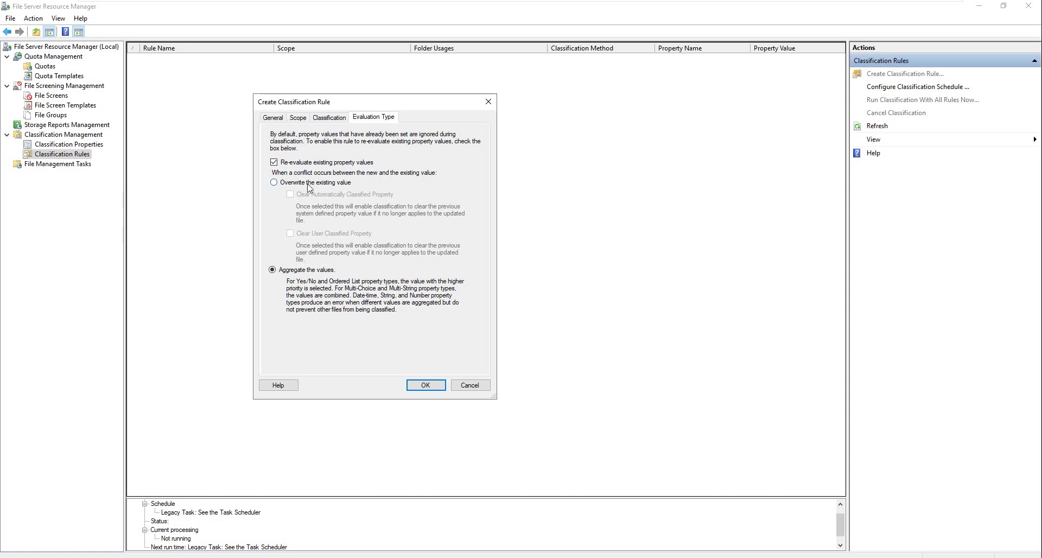
pyautogui.click(306, 184)
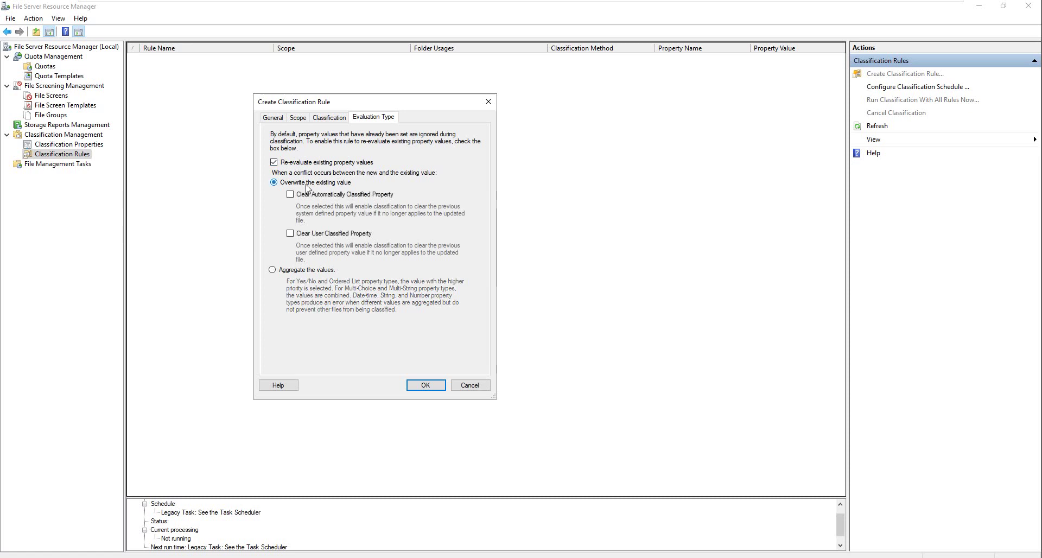
pyautogui.click(291, 194)
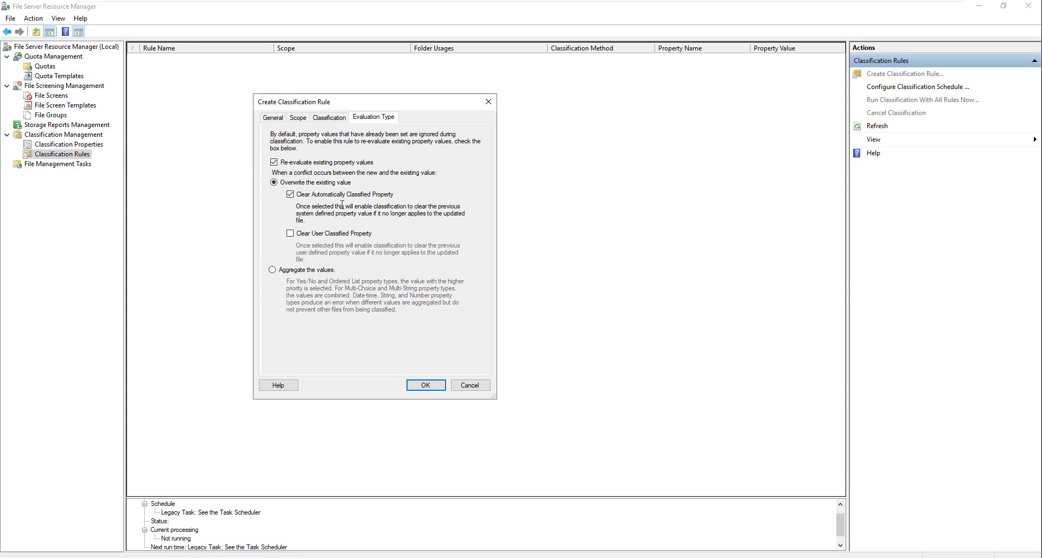
pyautogui.click(304, 234)
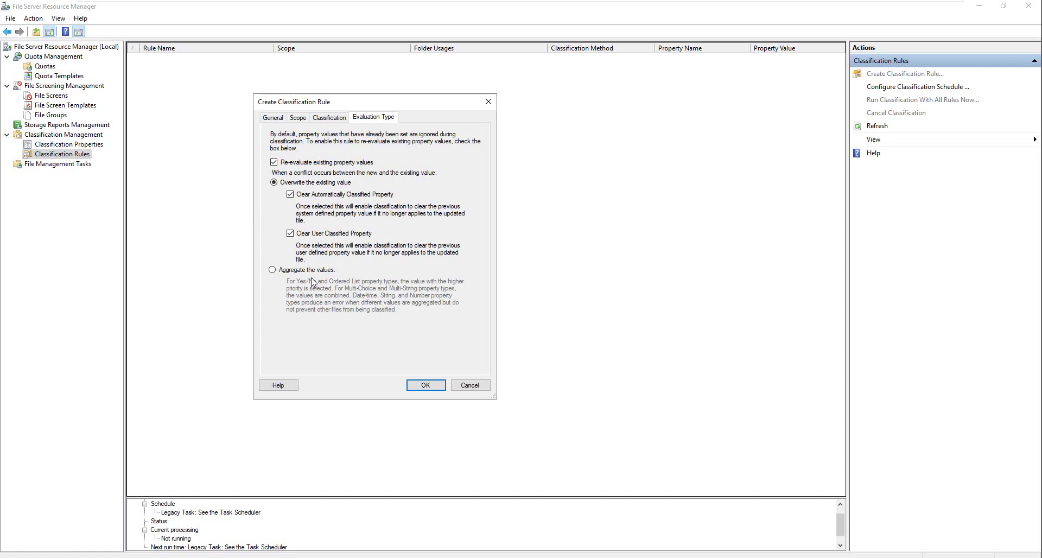
pyautogui.click(427, 386)
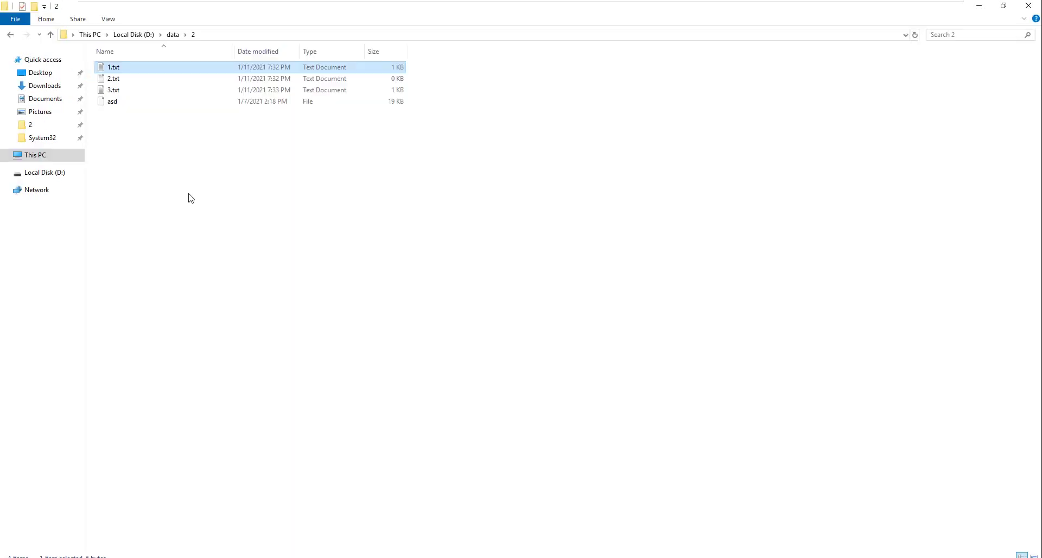
pyautogui.rightClick(189, 194)
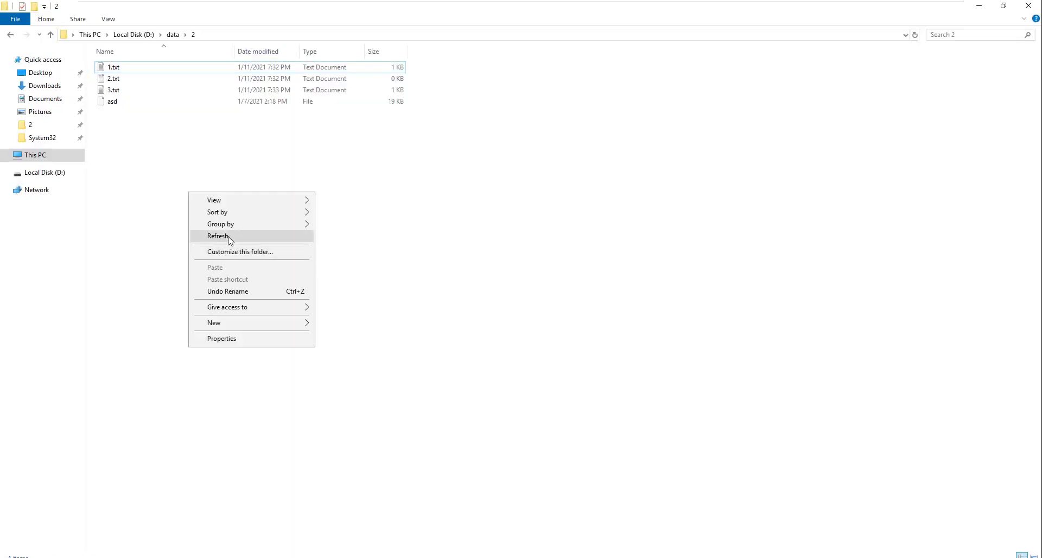
pyautogui.click(228, 237)
pyautogui.click(115, 69)
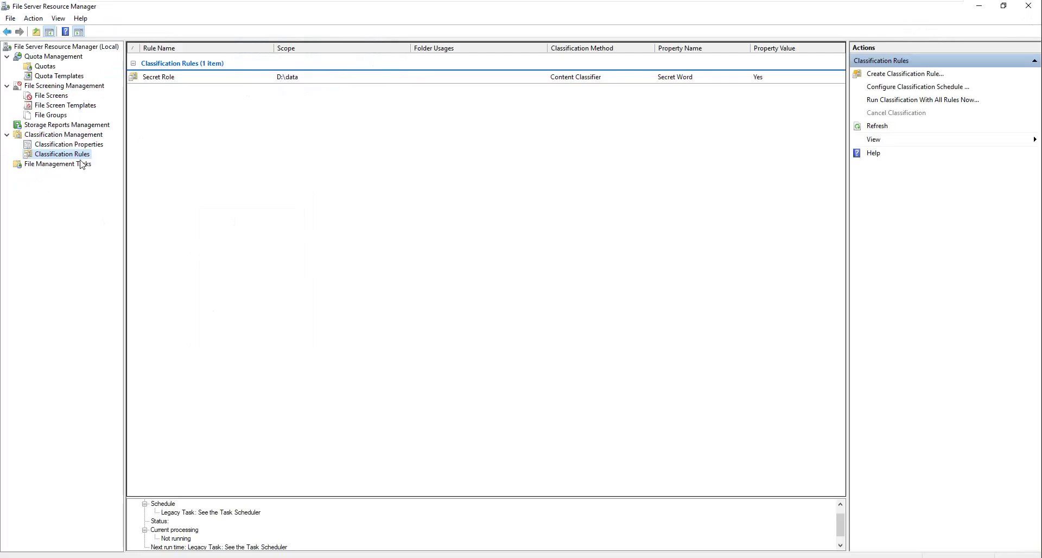
pyautogui.click(606, 77)
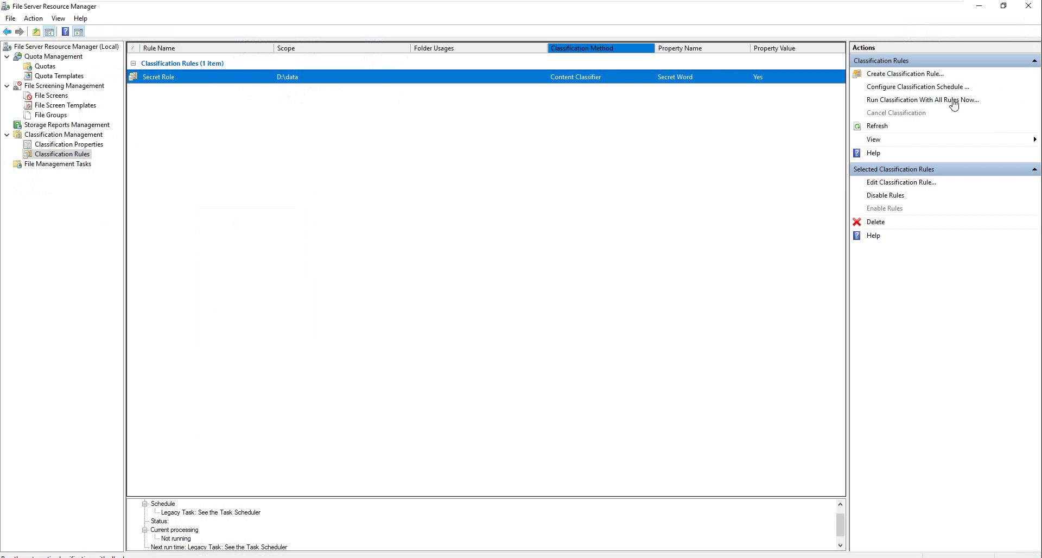
pyautogui.click(924, 90)
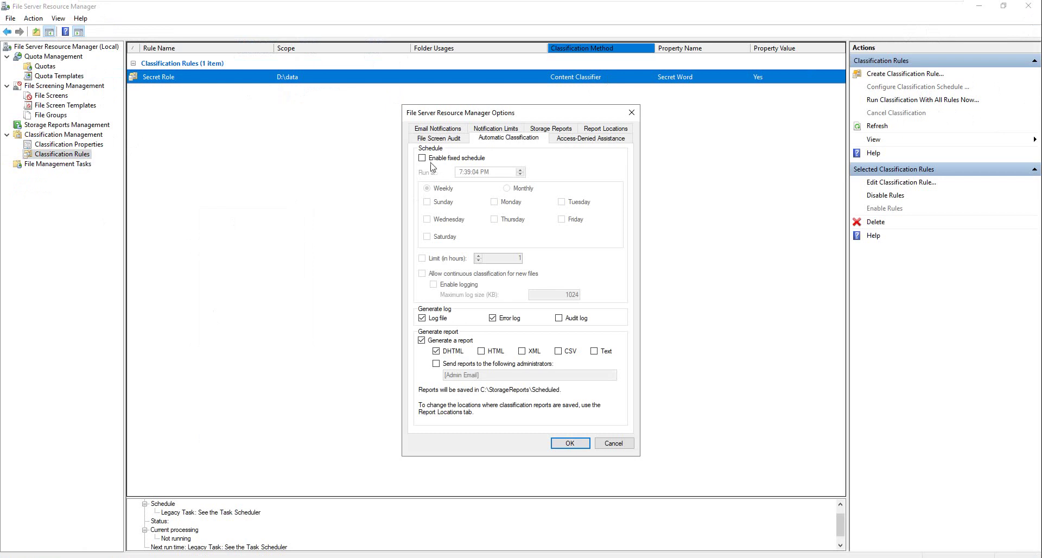
pyautogui.click(431, 159)
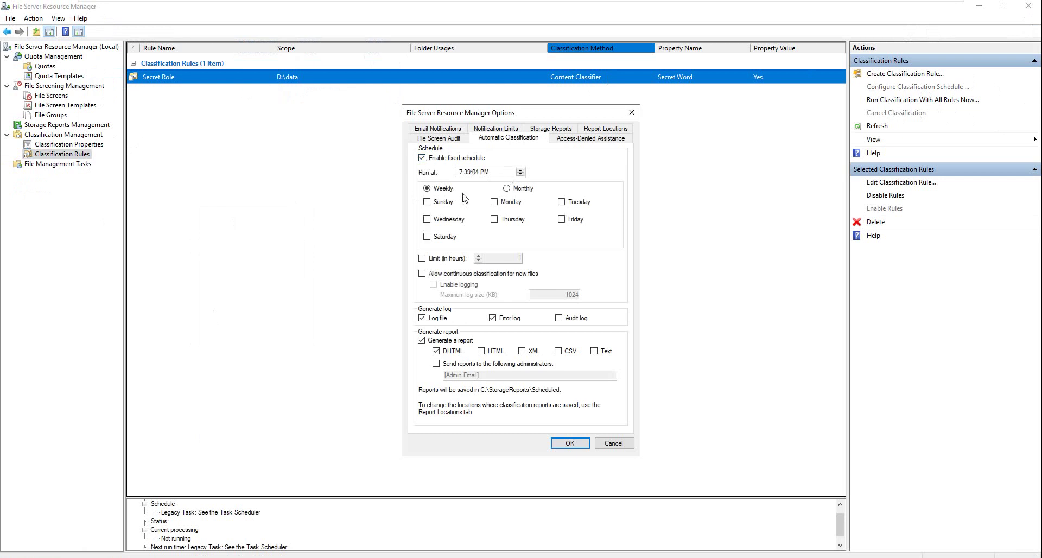
pyautogui.click(524, 191)
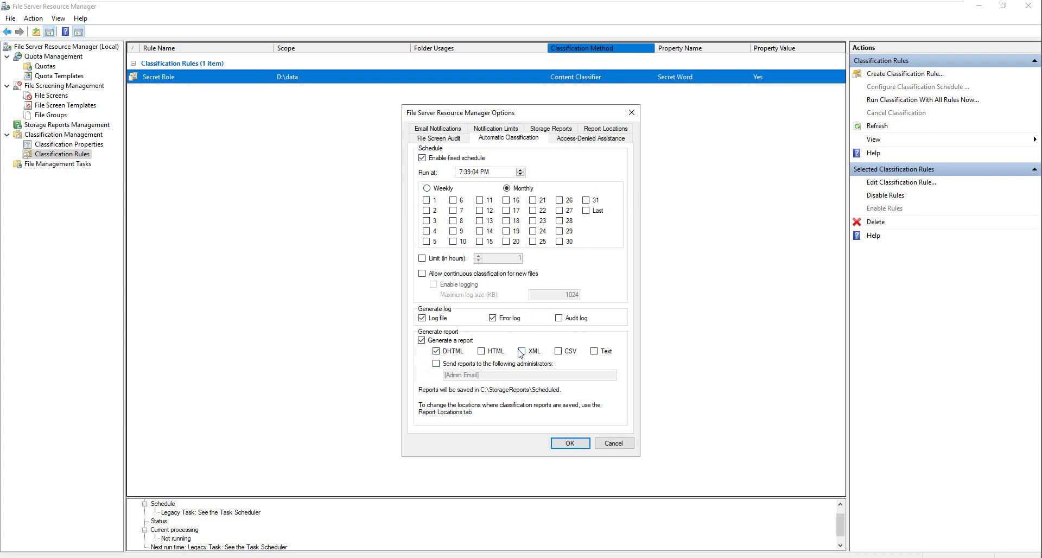
pyautogui.click(615, 443)
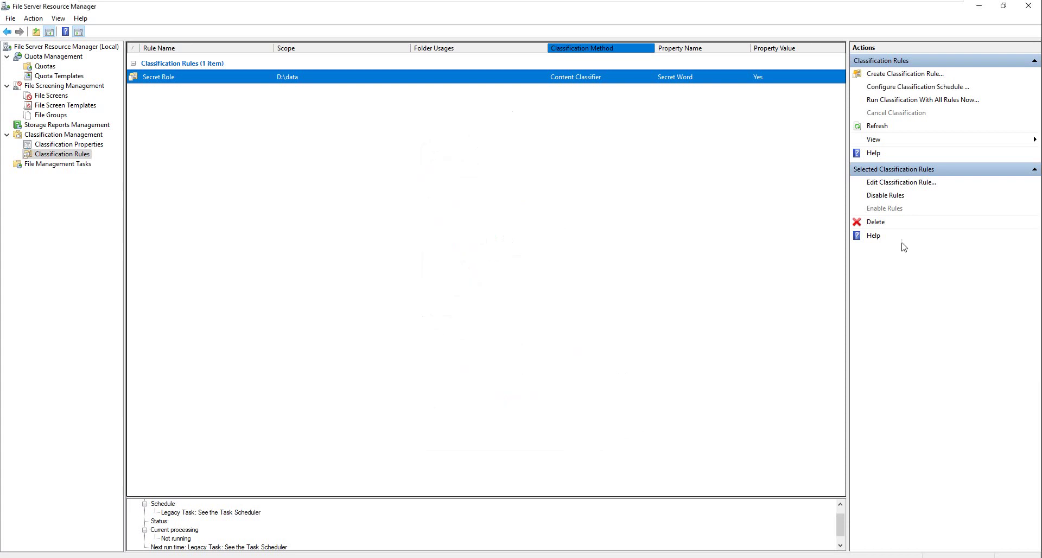
# Step: Run classification with all rules now and wait for it to complete
pyautogui.click(935, 101)
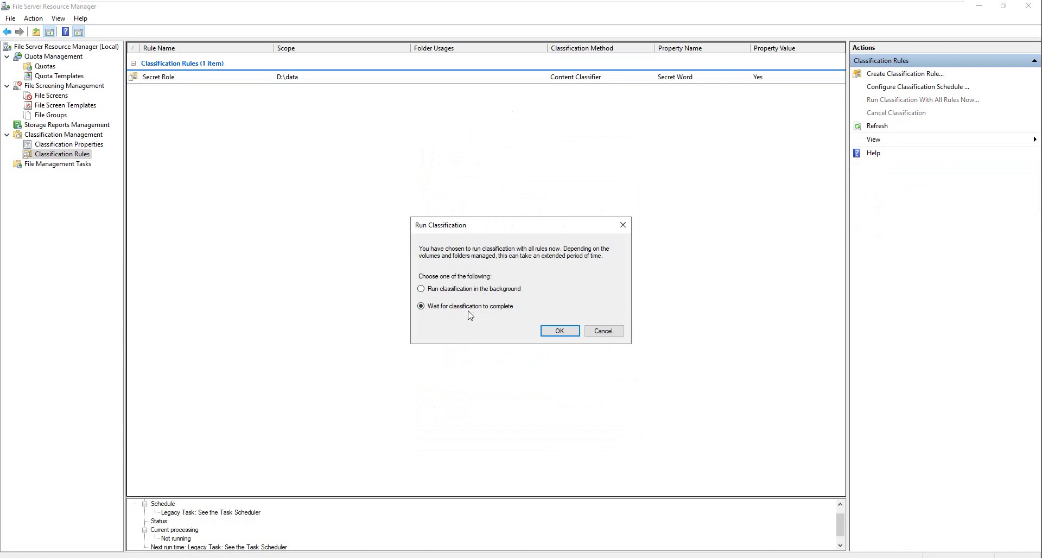
pyautogui.click(559, 331)
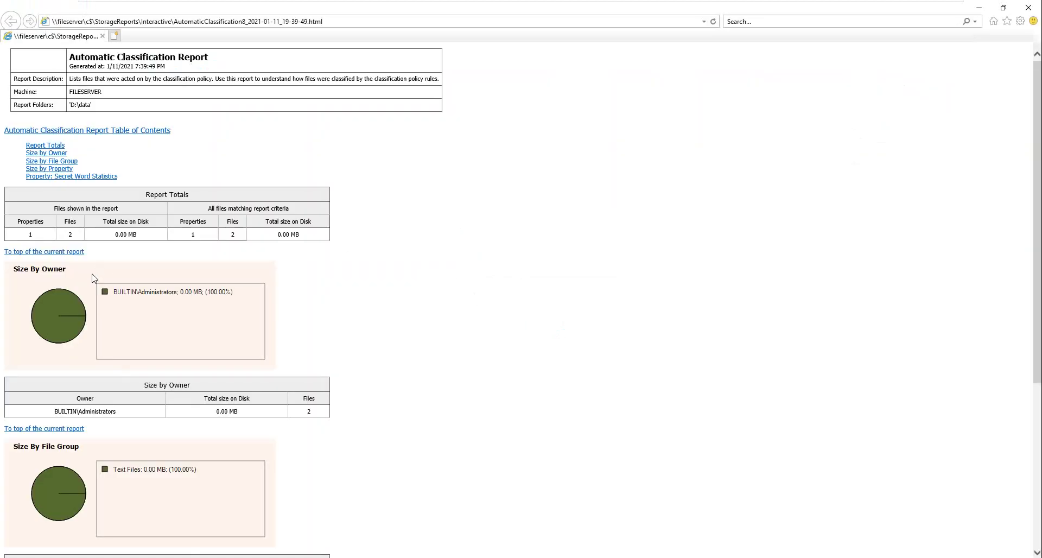
# Step: Review the Secret Word table listing 1.txt and 3.txt as Yes, then close the report
pyautogui.scroll(-4, 91, 285)
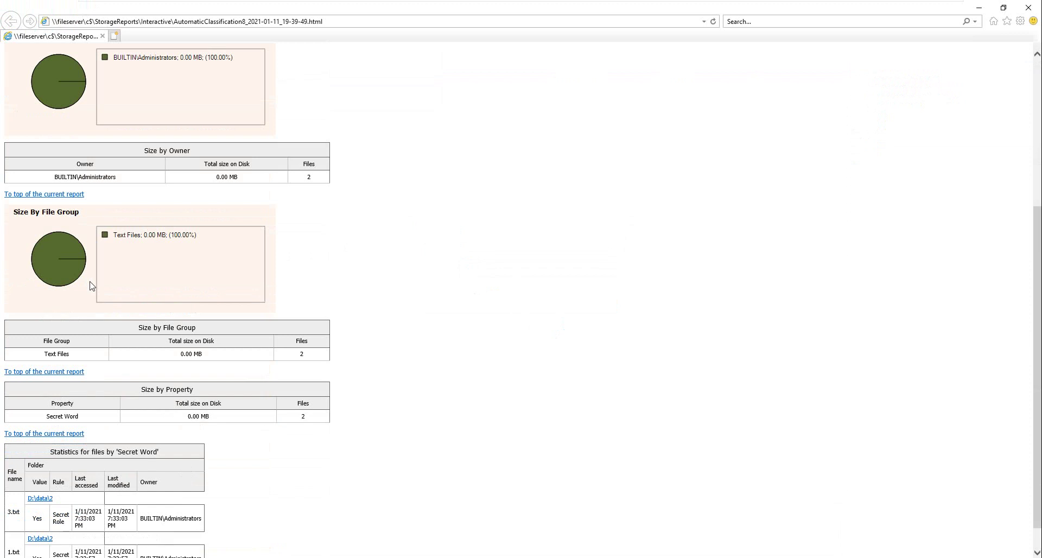
pyautogui.scroll(-1, 91, 285)
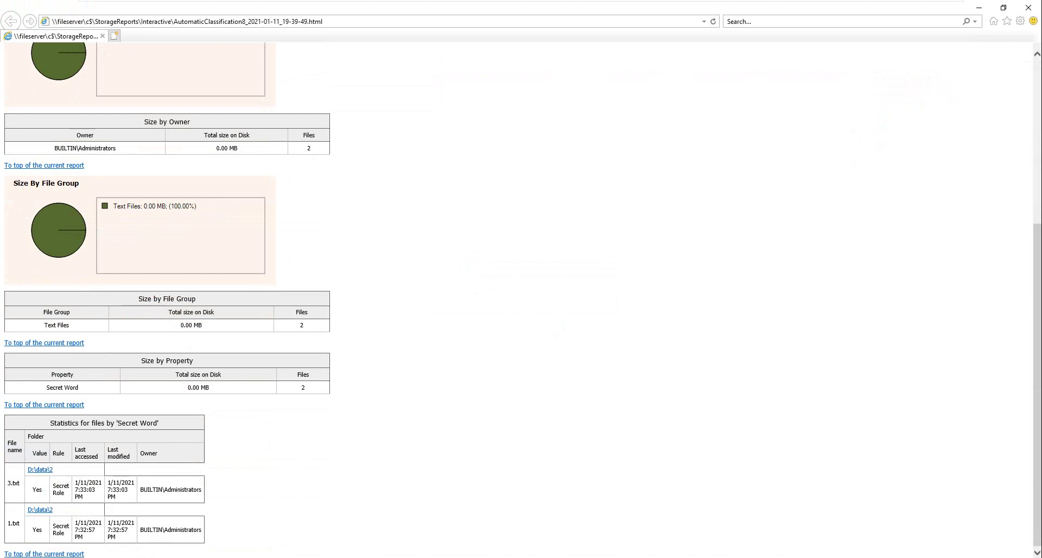
pyautogui.doubleClick(60, 486)
pyautogui.click(12, 524)
pyautogui.doubleClick(175, 491)
pyautogui.click(1028, 8)
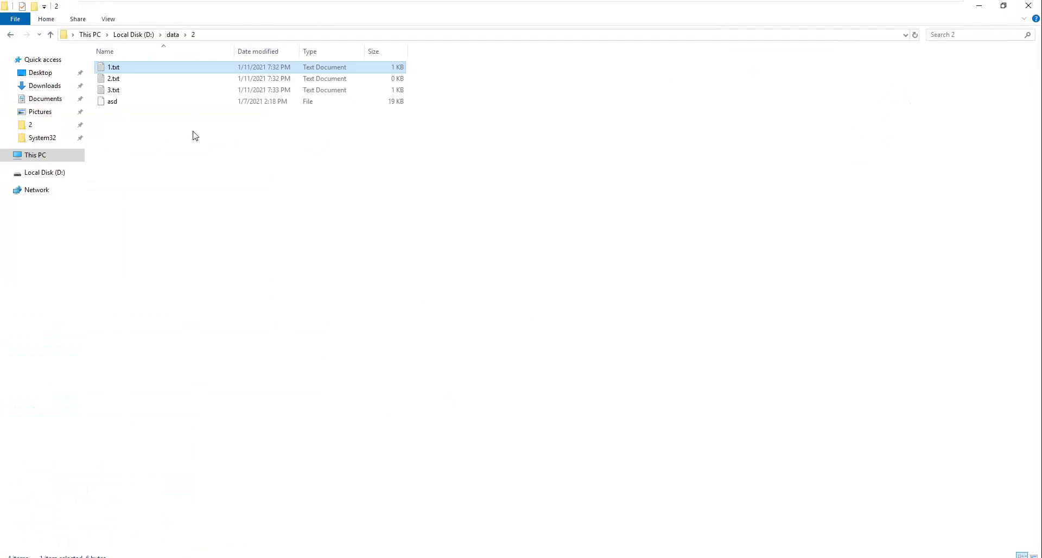
# Step: Refresh the D:\data\2 folder and check 1.txt's classification properties
pyautogui.rightClick(193, 131)
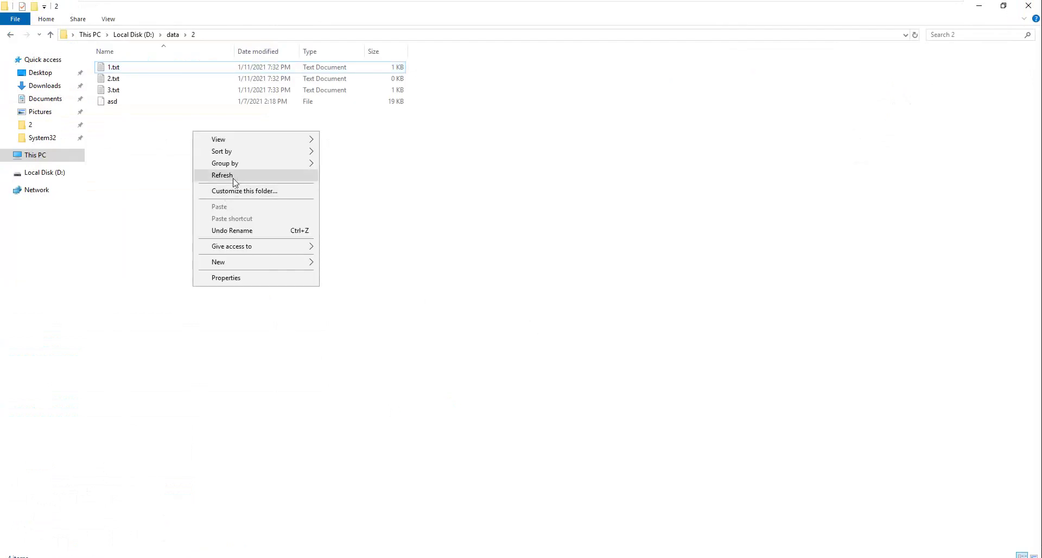
pyautogui.click(222, 175)
pyautogui.rightClick(120, 69)
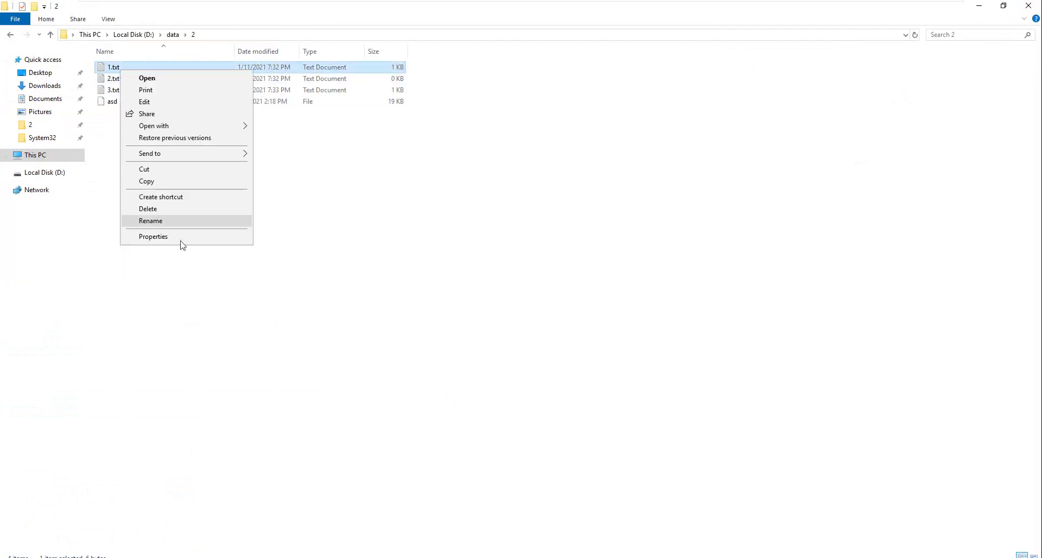
pyautogui.click(182, 237)
pyautogui.click(179, 98)
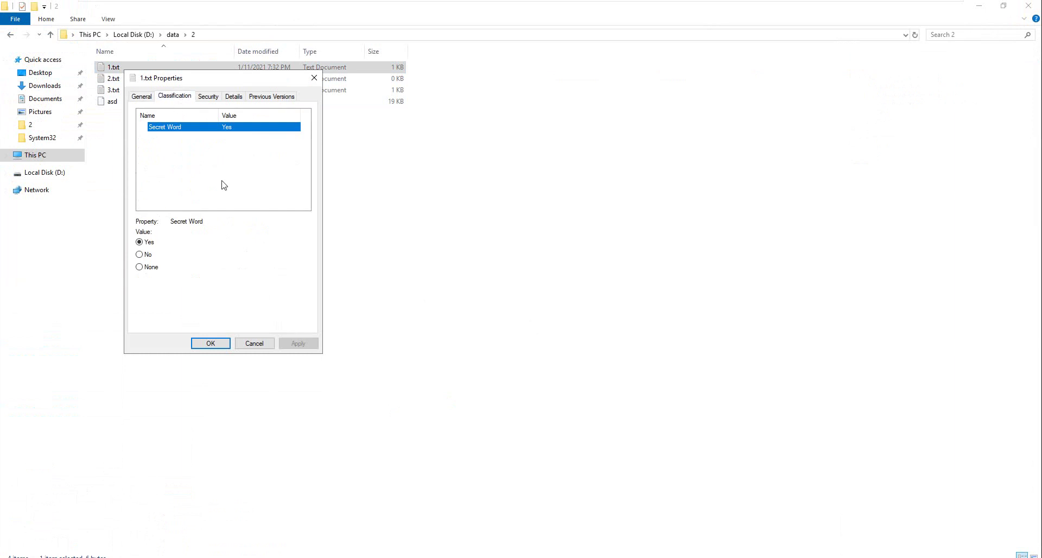
pyautogui.click(252, 344)
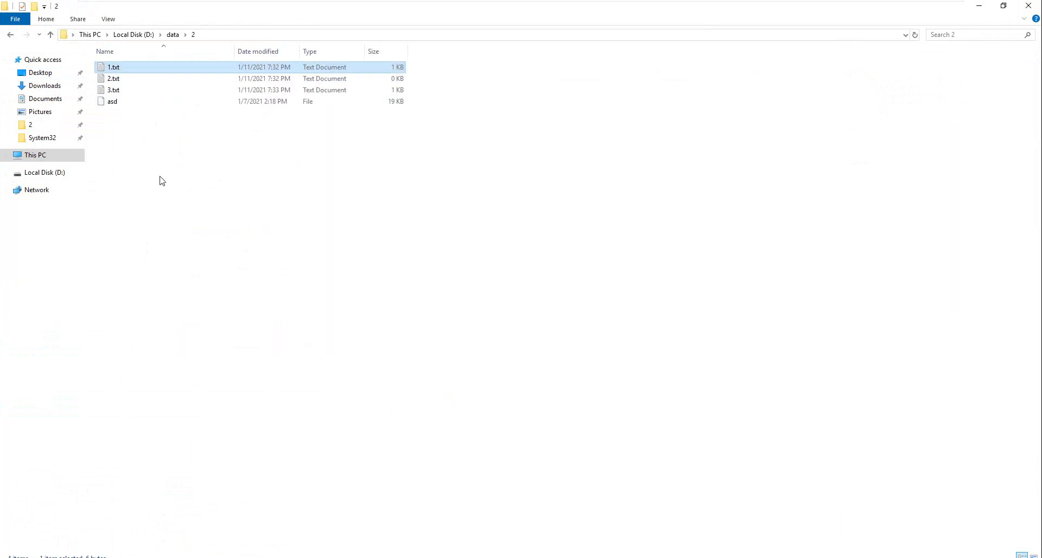
# Step: Check that 2.txt has no Secret Word classification value
pyautogui.rightClick(111, 81)
pyautogui.click(159, 249)
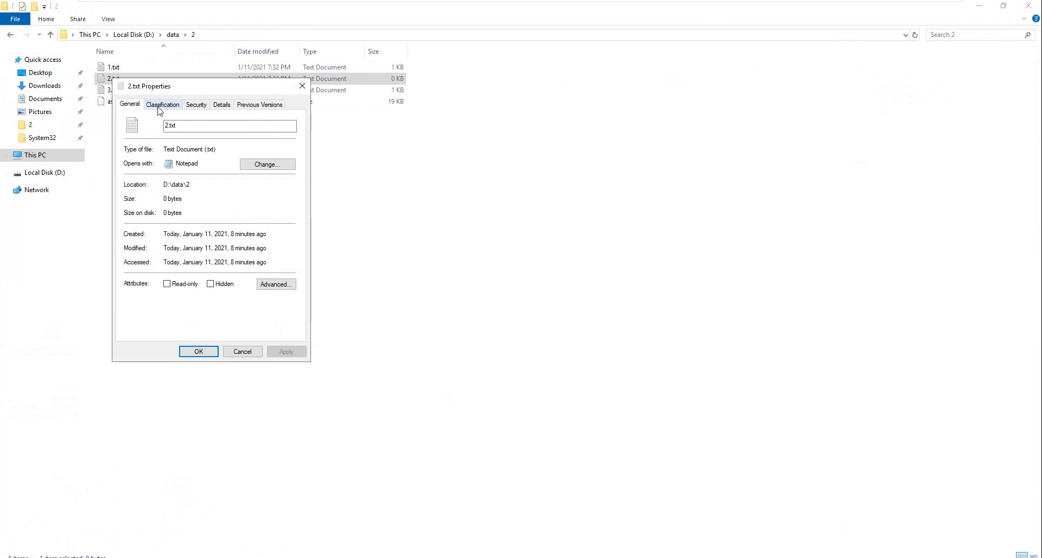
pyautogui.click(160, 111)
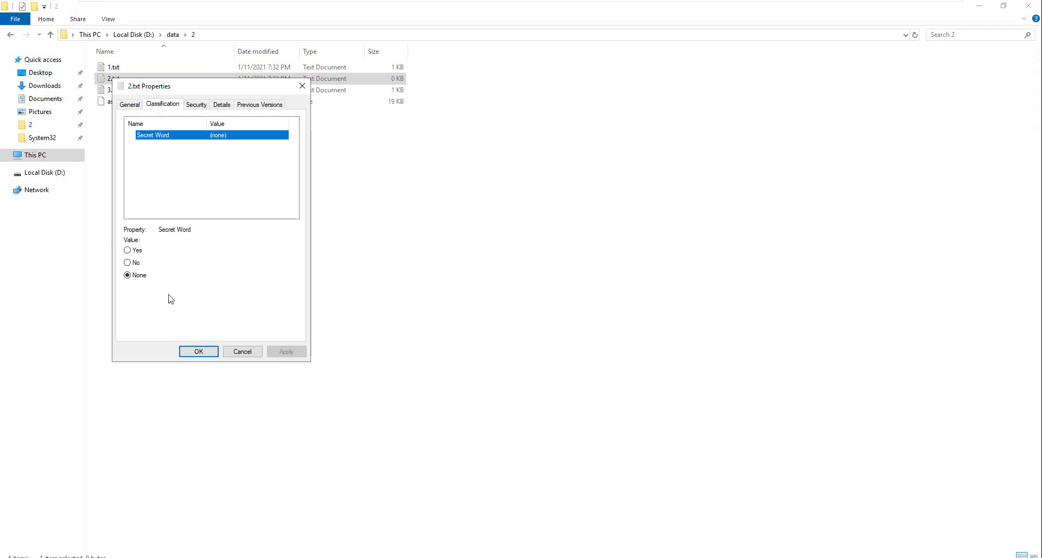
pyautogui.click(242, 351)
# Step: Confirm 3.txt is classified with Secret Word Yes
pyautogui.click(129, 92)
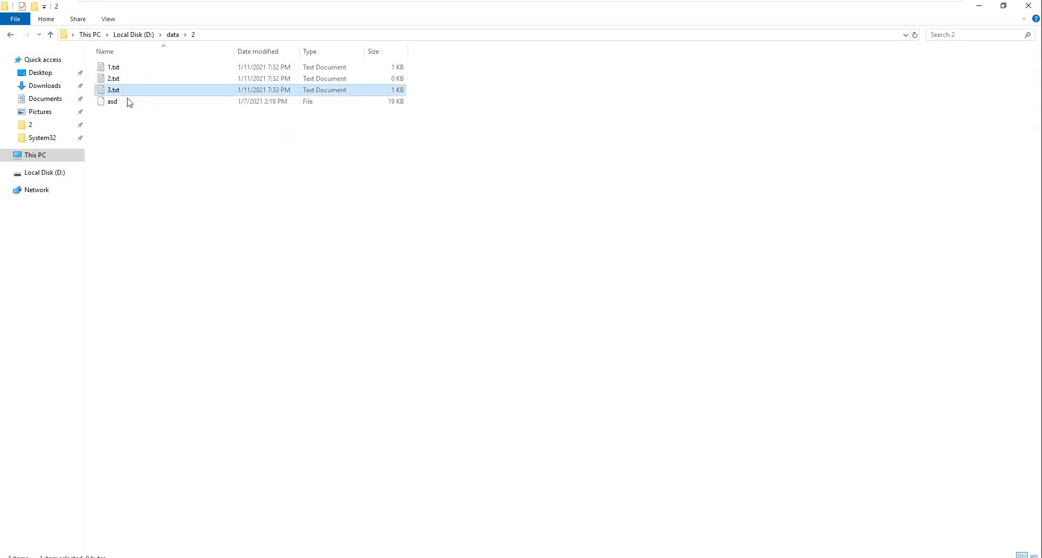
pyautogui.rightClick(121, 90)
pyautogui.click(191, 258)
pyautogui.click(176, 117)
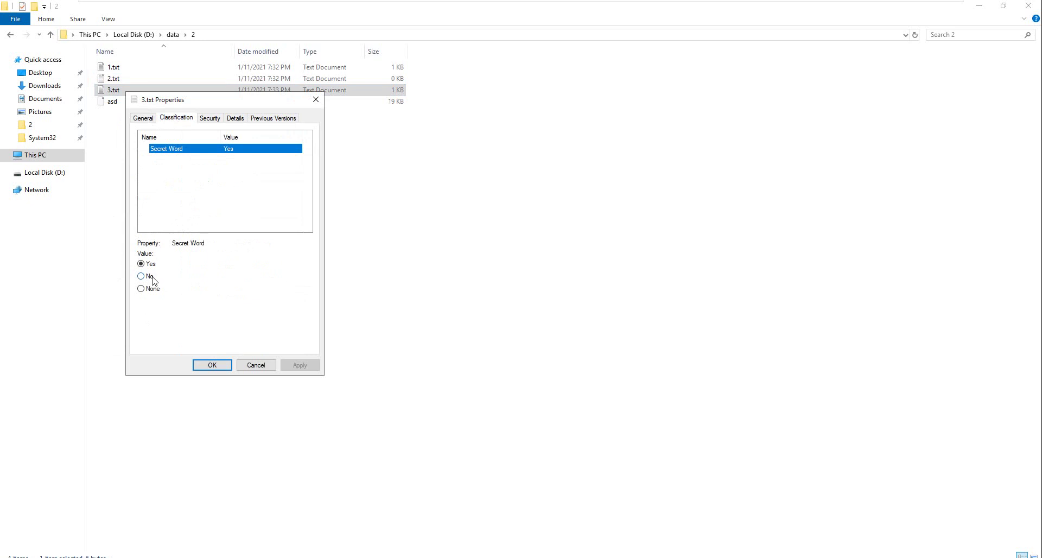
pyautogui.click(260, 366)
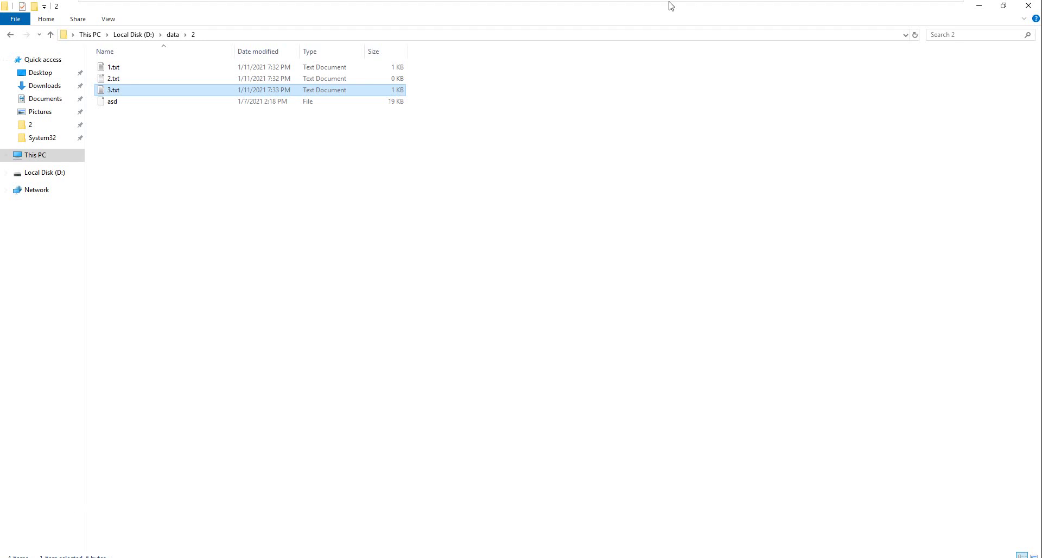
pyautogui.click(912, 10)
pyautogui.click(288, 8)
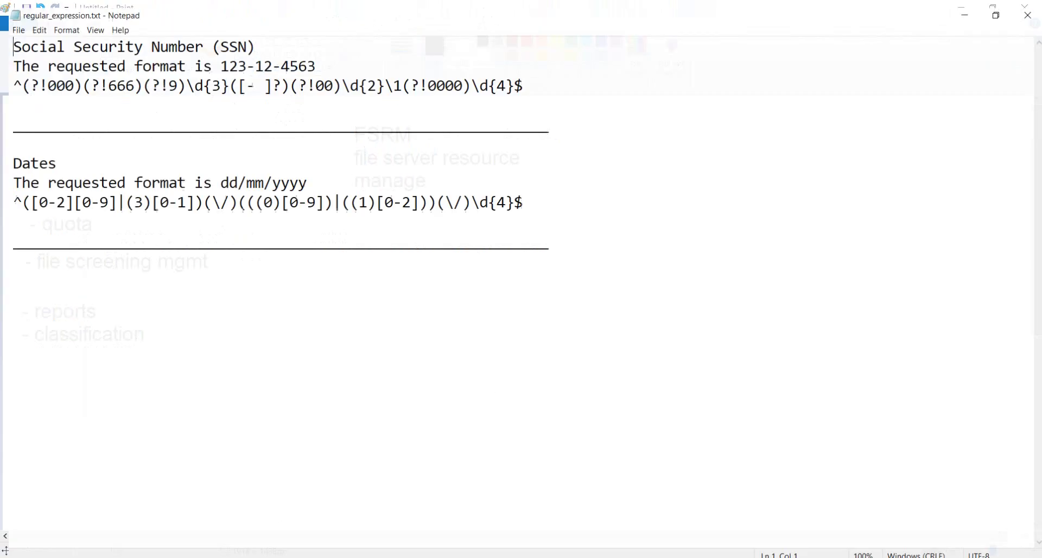
pyautogui.doubleClick(227, 40)
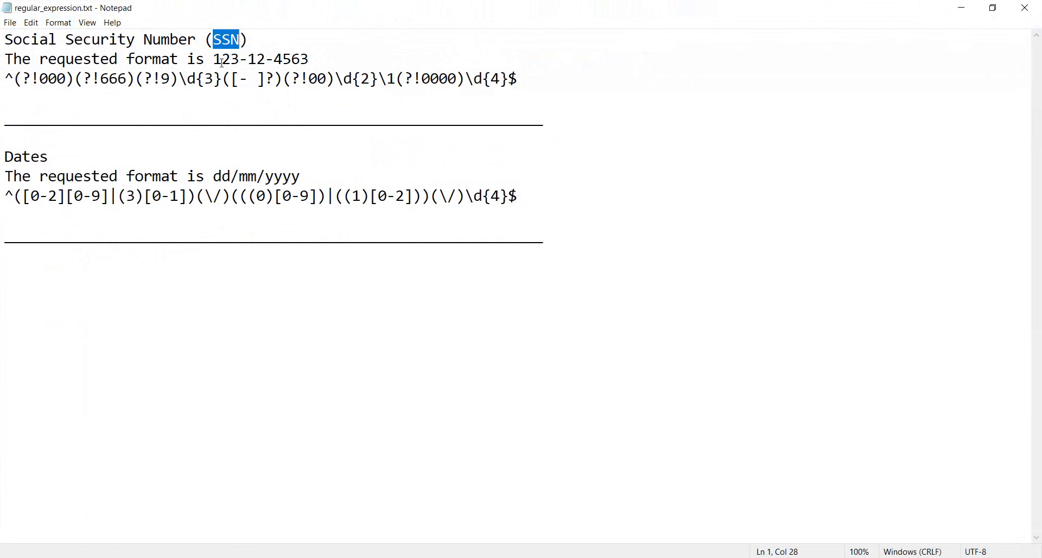
pyautogui.moveTo(215, 61); pyautogui.dragTo(321, 63)
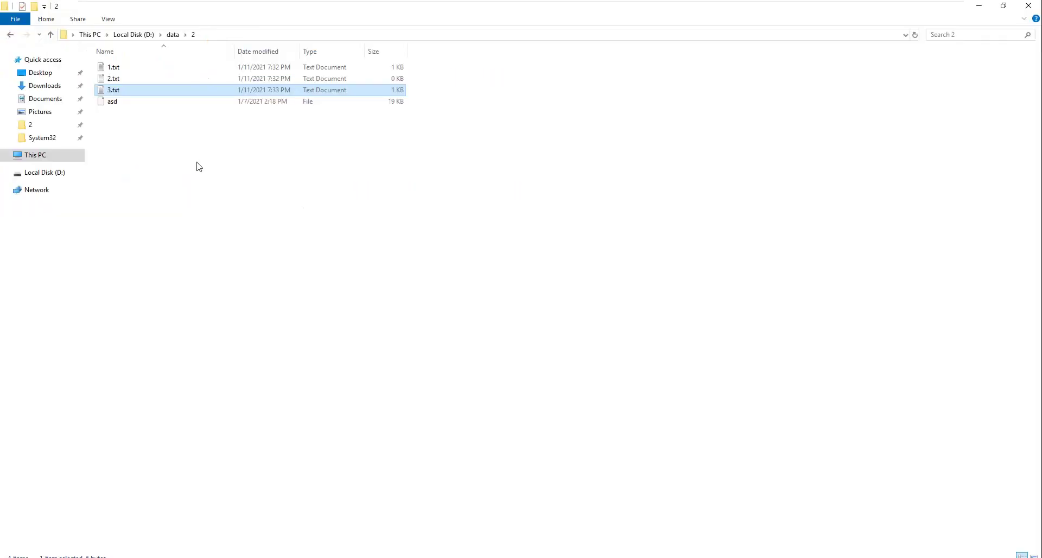
# Step: Add the sample SSN 123-12-3654 to 2.txt and save it
pyautogui.doubleClick(114, 78)
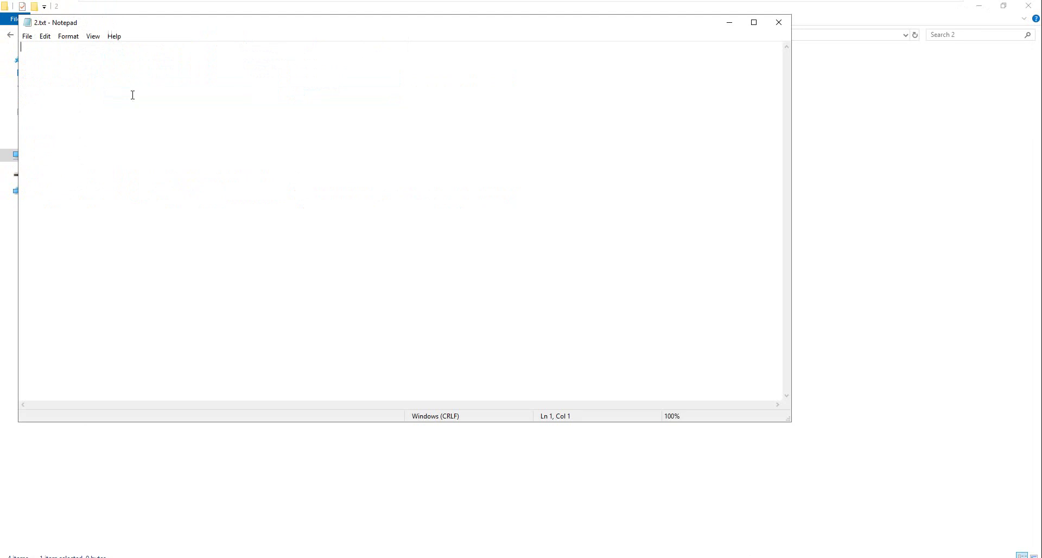
pyautogui.write('123-12-3654')
pyautogui.click(778, 22)
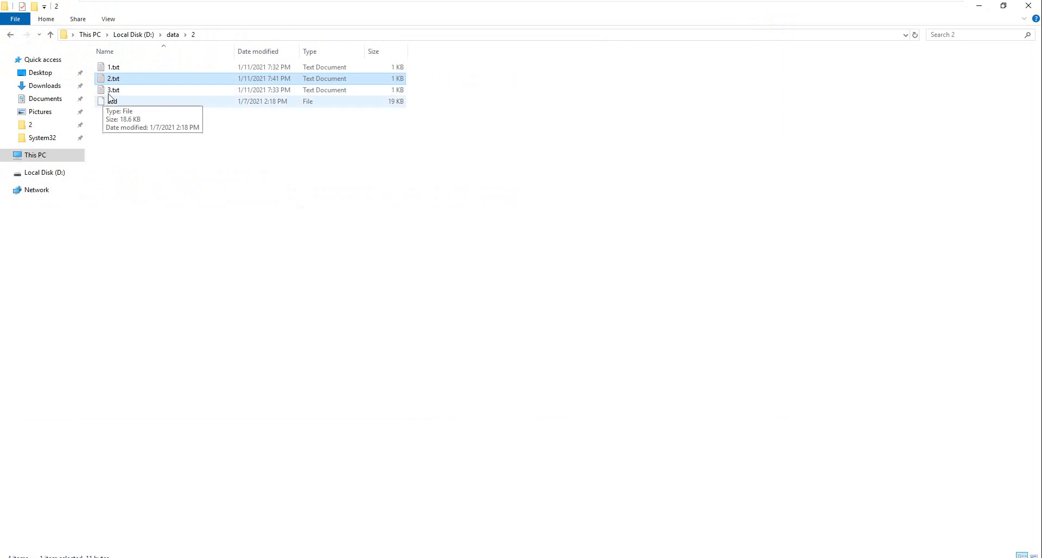
pyautogui.doubleClick(112, 89)
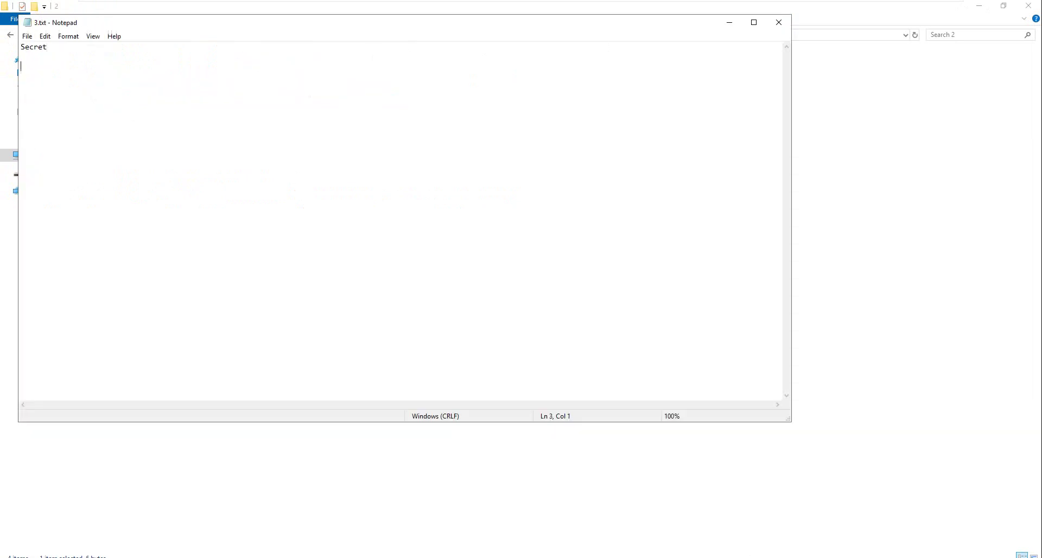
pyautogui.click(779, 27)
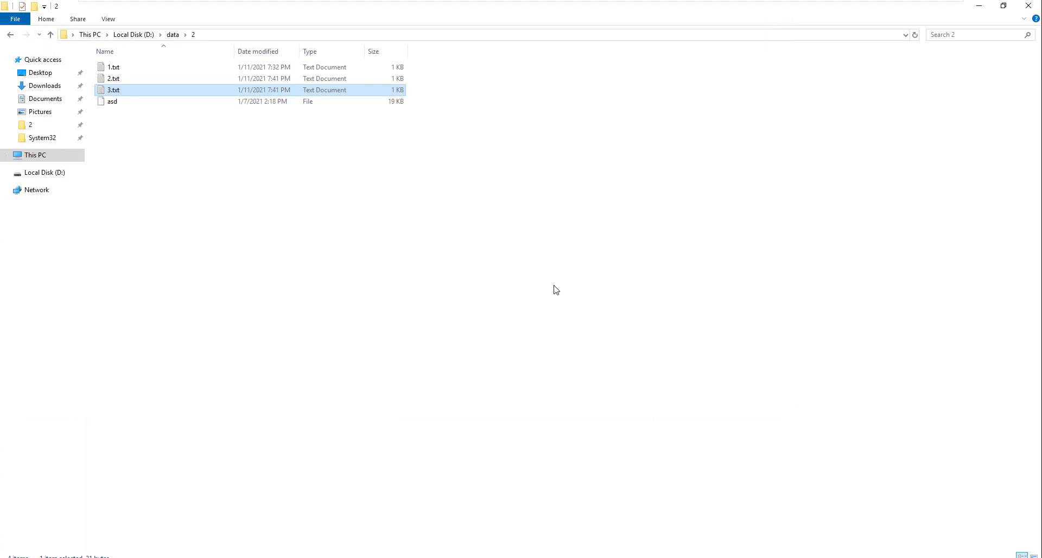
# Step: Select the SSN regular expression in regular_expression.txt, excluding the line break
pyautogui.click(916, 6)
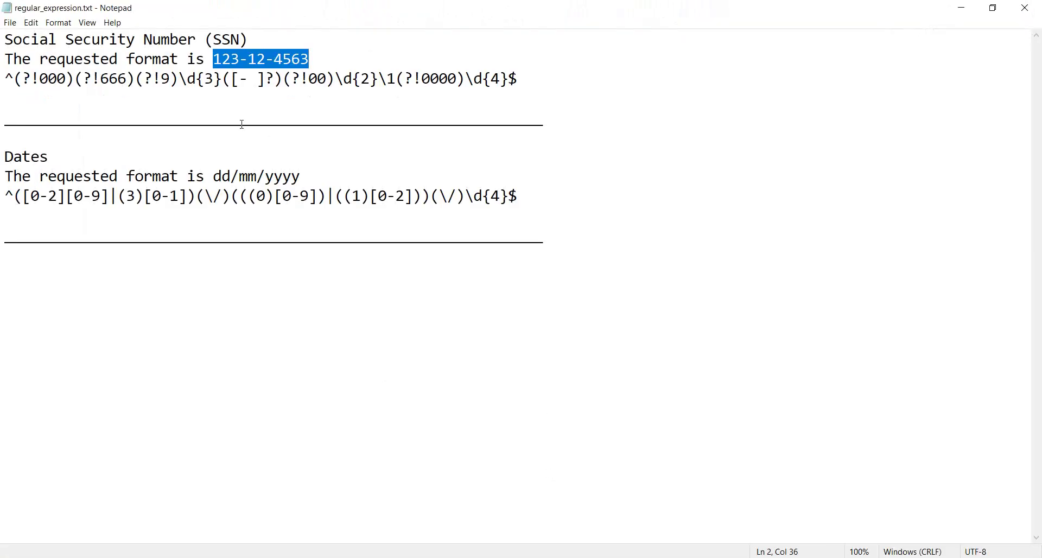
pyautogui.moveTo(9, 82); pyautogui.dragTo(98, 93)
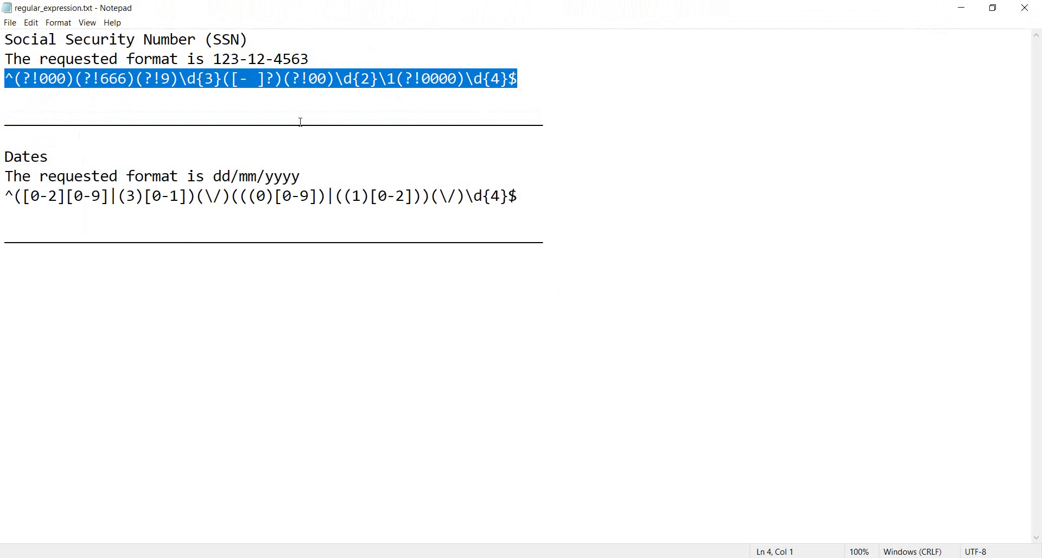
pyautogui.click(504, 60)
pyautogui.moveTo(540, 81); pyautogui.dragTo(4, 75)
pyautogui.hotkey('ctrl', 'c')
pyautogui.click(483, 554)
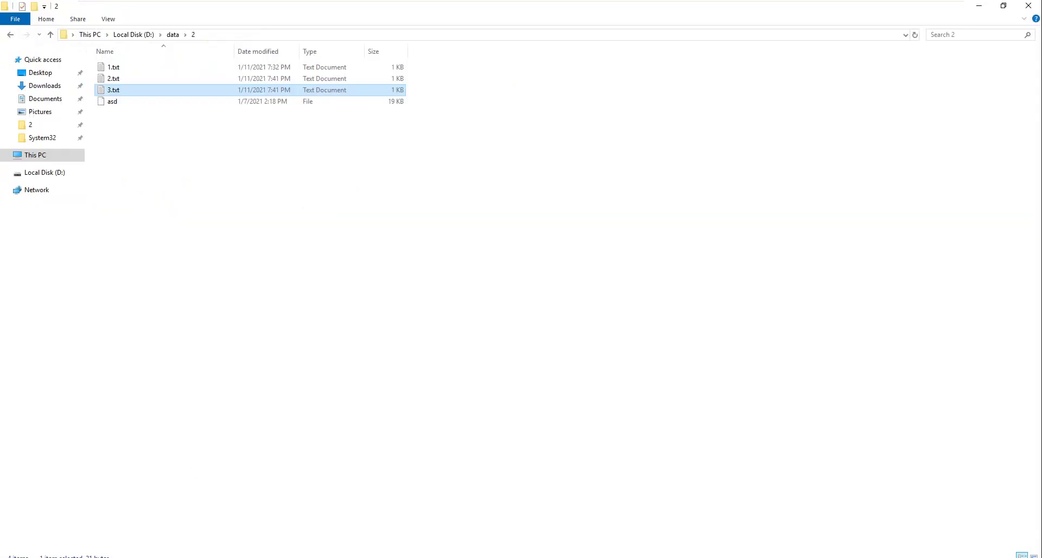
# Step: Create a Yes/No local classification property named 'SSN rule'
pyautogui.hotkey('alt', 'Tab')
pyautogui.click(64, 145)
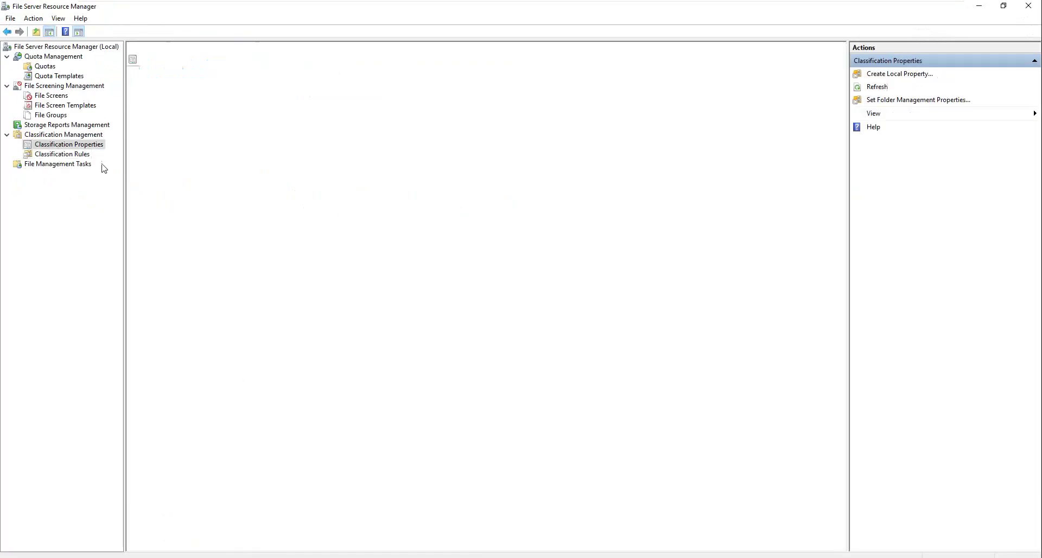
pyautogui.rightClick(183, 222)
pyautogui.click(241, 233)
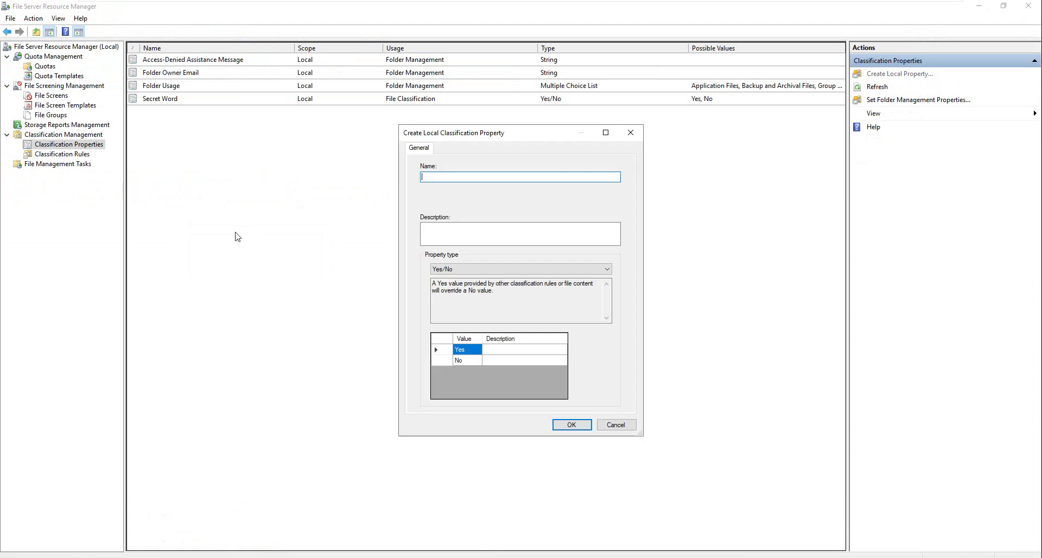
pyautogui.write('SSN rule')
pyautogui.click(576, 425)
pyautogui.click(64, 154)
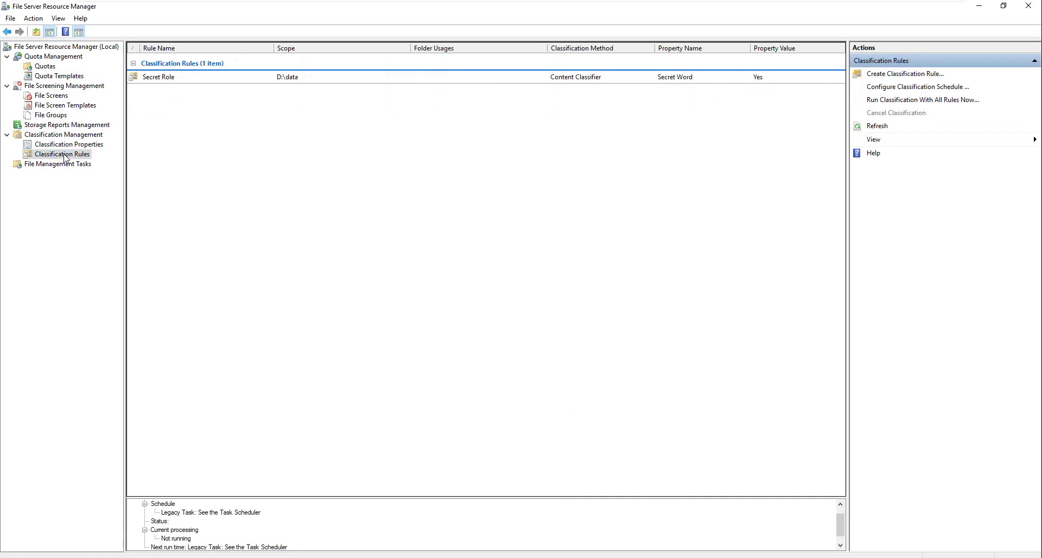
# Step: Start a new classification rule named 'SSN rule'
pyautogui.rightClick(187, 133)
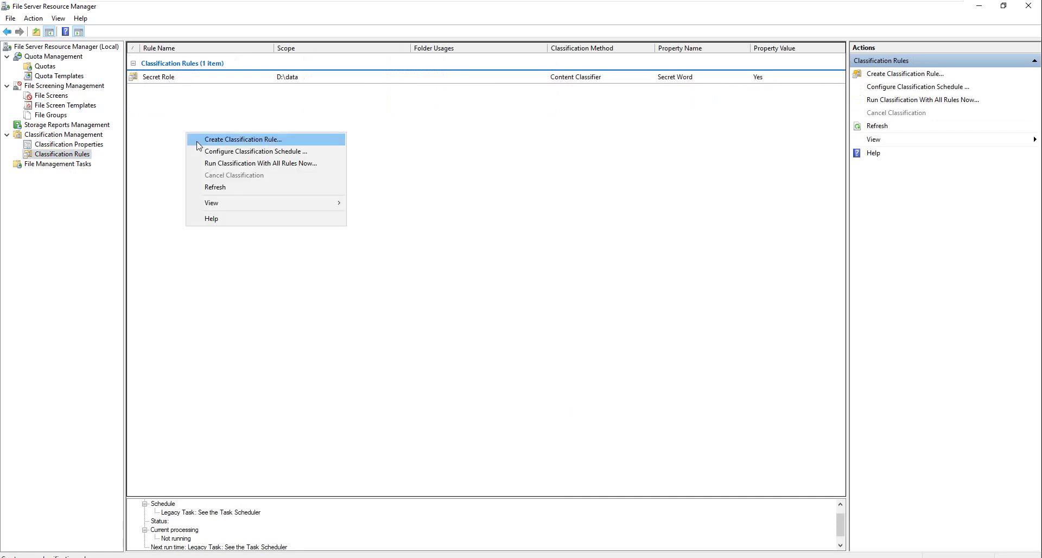
pyautogui.click(197, 141)
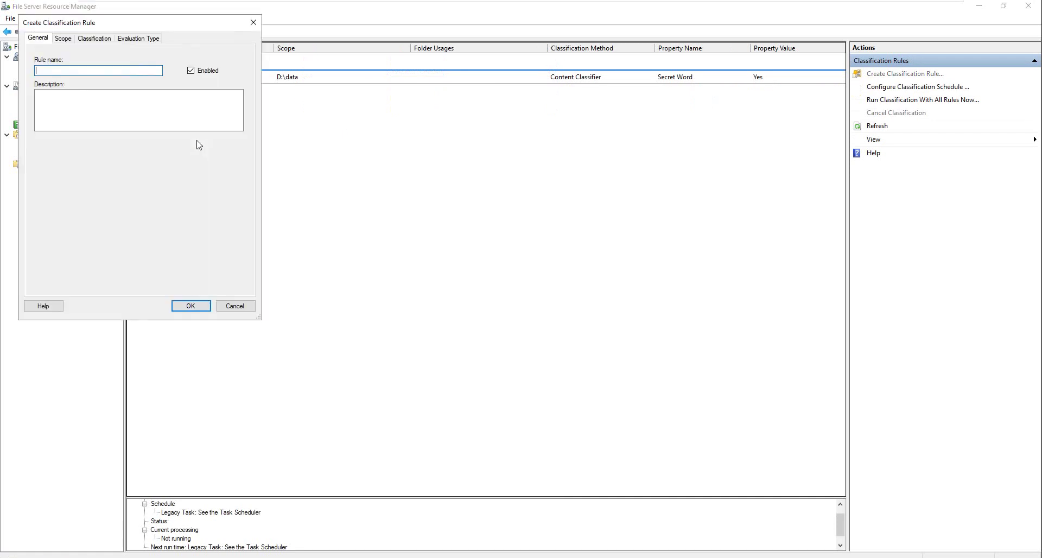
pyautogui.click(63, 39)
pyautogui.click(603, 328)
pyautogui.write('SSN rule')
# Step: Add the D:\data folder to the SSN rule's scope
pyautogui.click(63, 38)
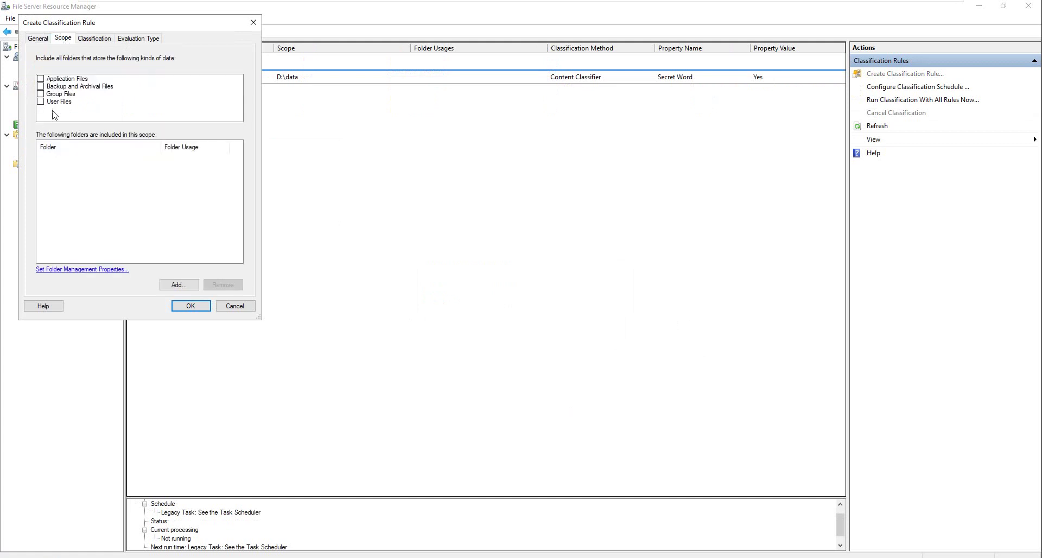
pyautogui.click(190, 285)
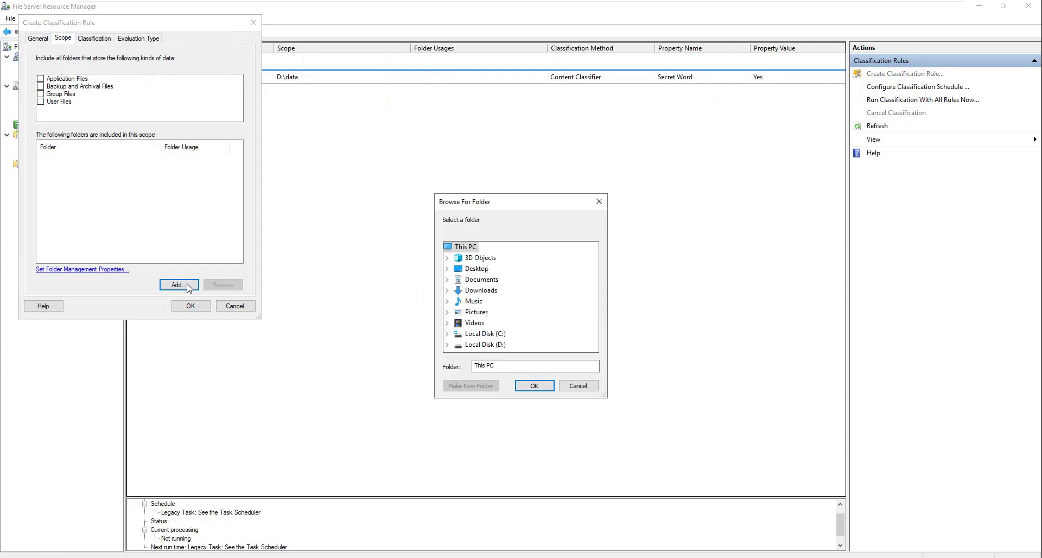
pyautogui.doubleClick(516, 345)
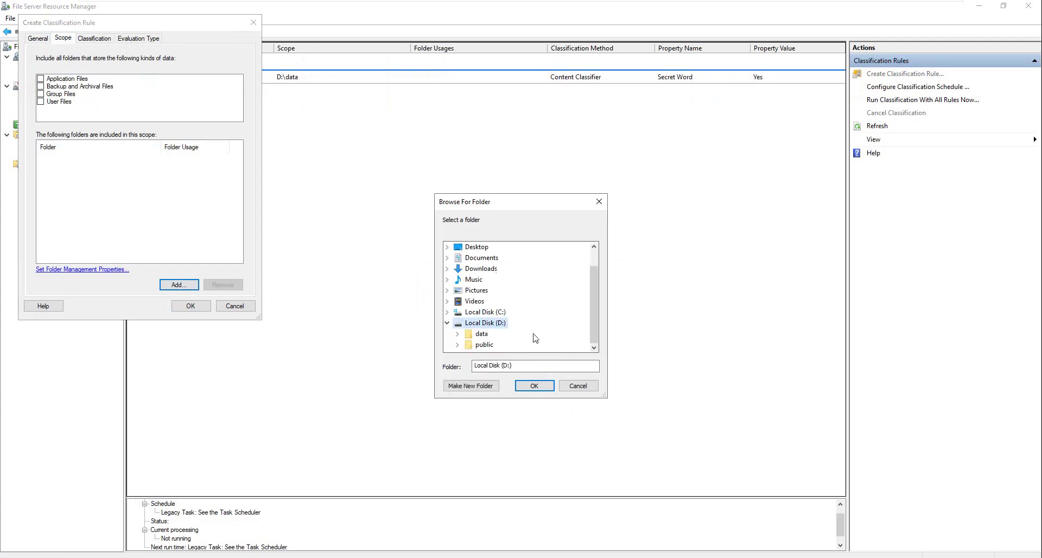
pyautogui.click(485, 344)
pyautogui.doubleClick(484, 345)
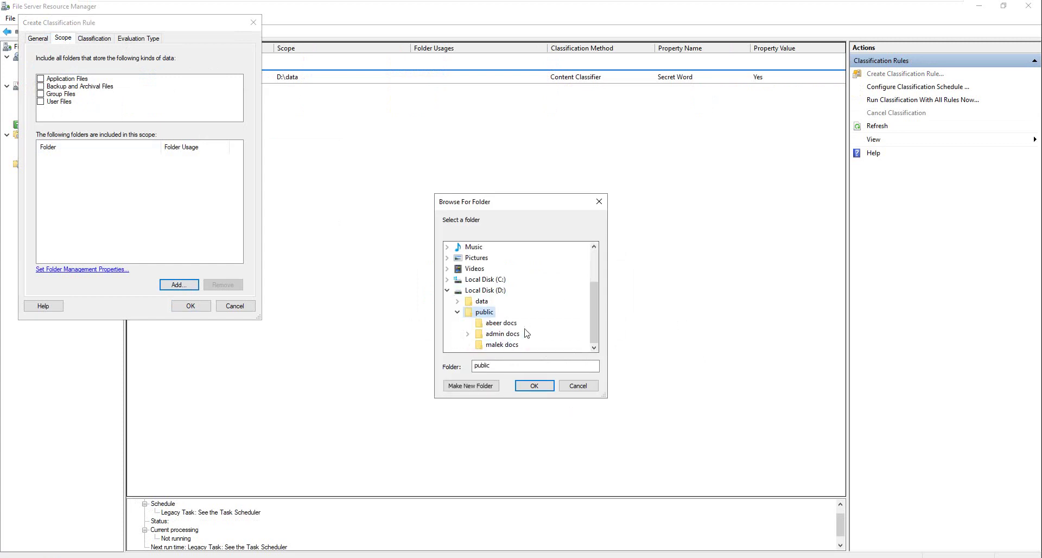
pyautogui.doubleClick(480, 301)
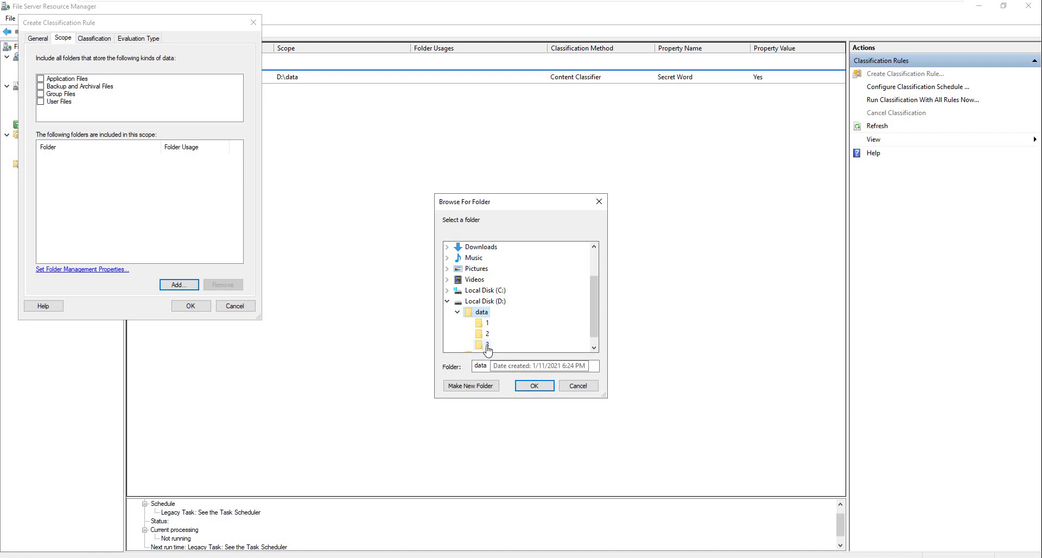
pyautogui.click(534, 386)
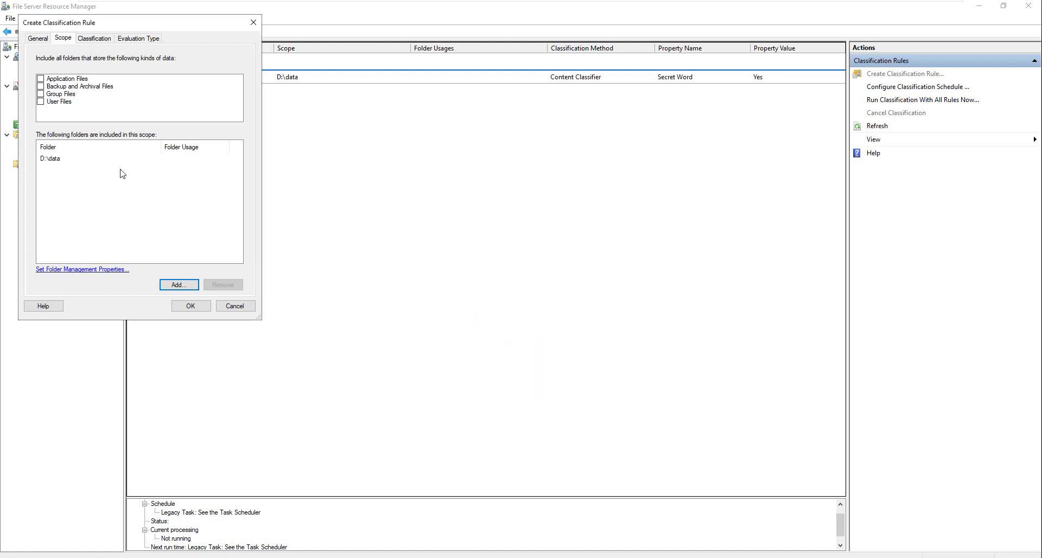
# Step: Have the rule assign the SSN rule property the value Yes
pyautogui.click(100, 42)
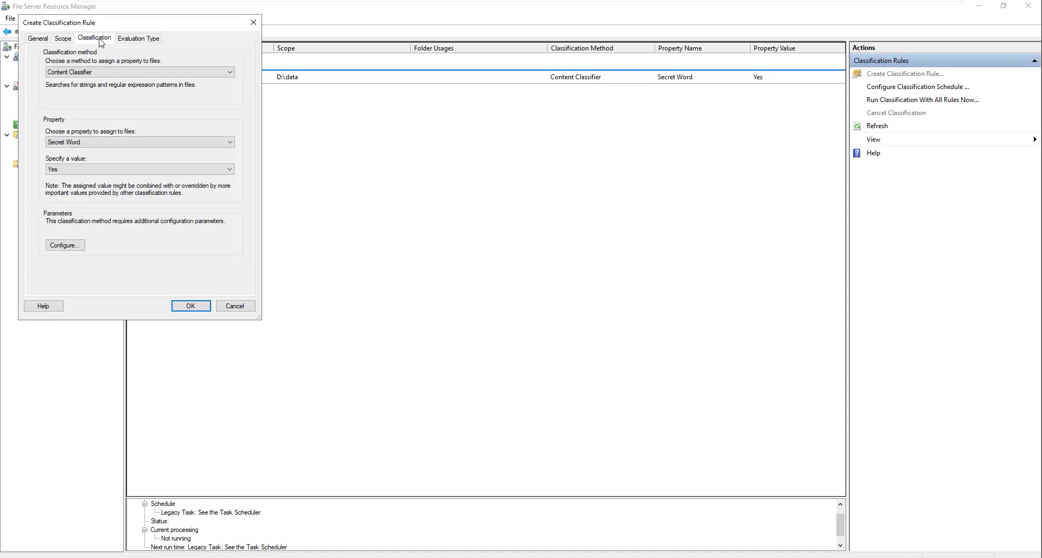
pyautogui.click(82, 142)
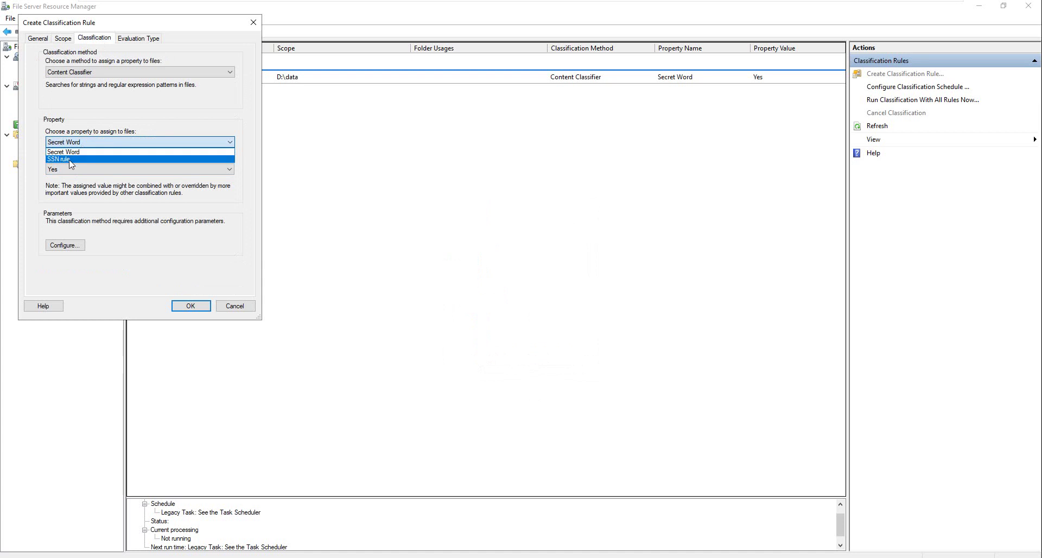
pyautogui.click(71, 160)
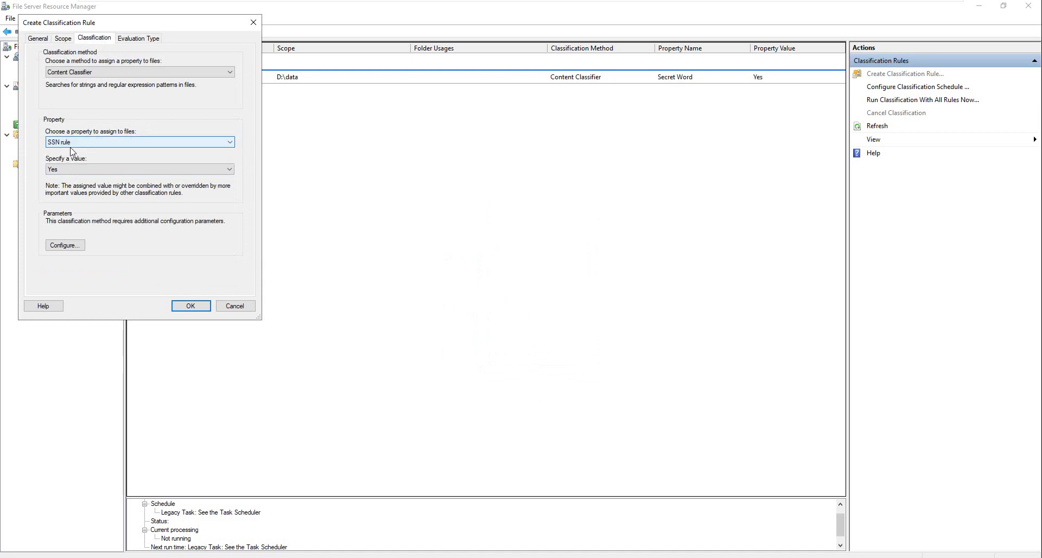
pyautogui.click(70, 171)
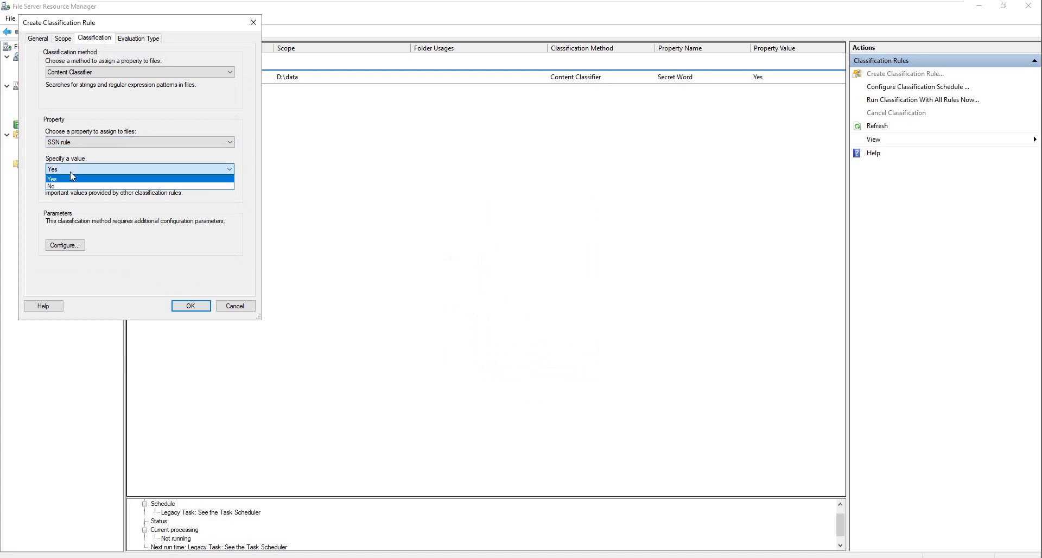
pyautogui.click(71, 179)
pyautogui.click(74, 246)
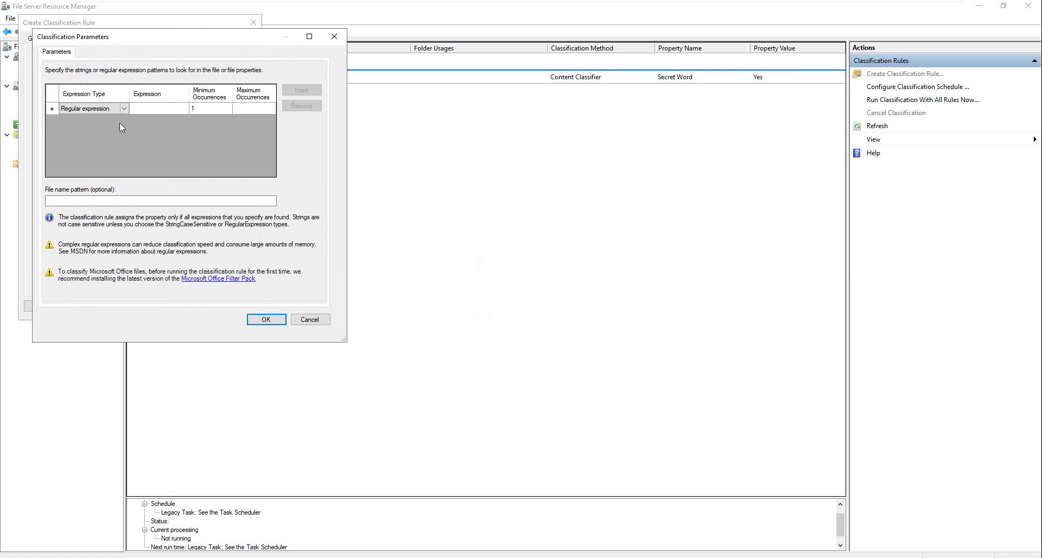
# Step: Paste the SSN regular expression into the rule's Expression parameter
pyautogui.moveTo(165, 43); pyautogui.dragTo(326, 64)
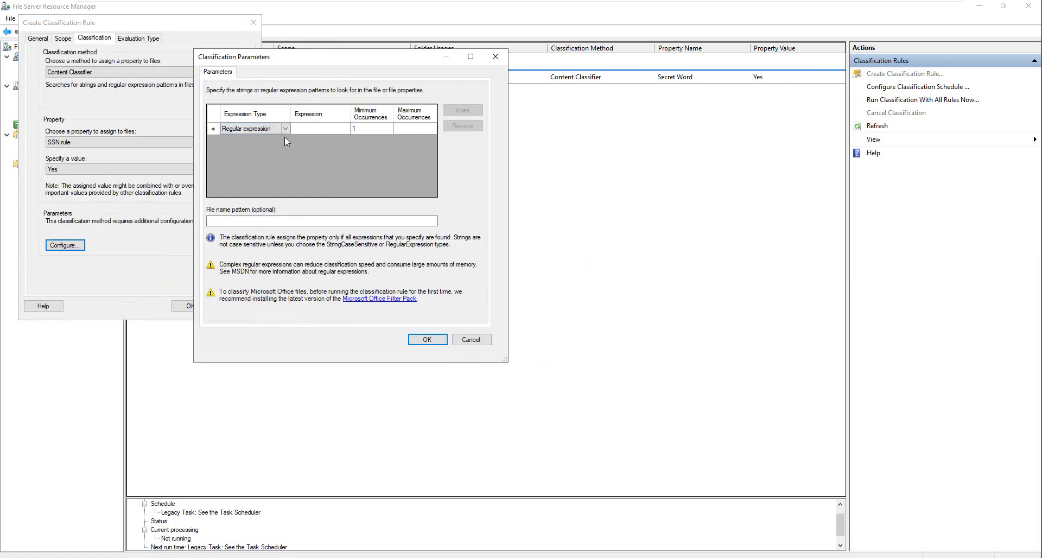
pyautogui.click(328, 129)
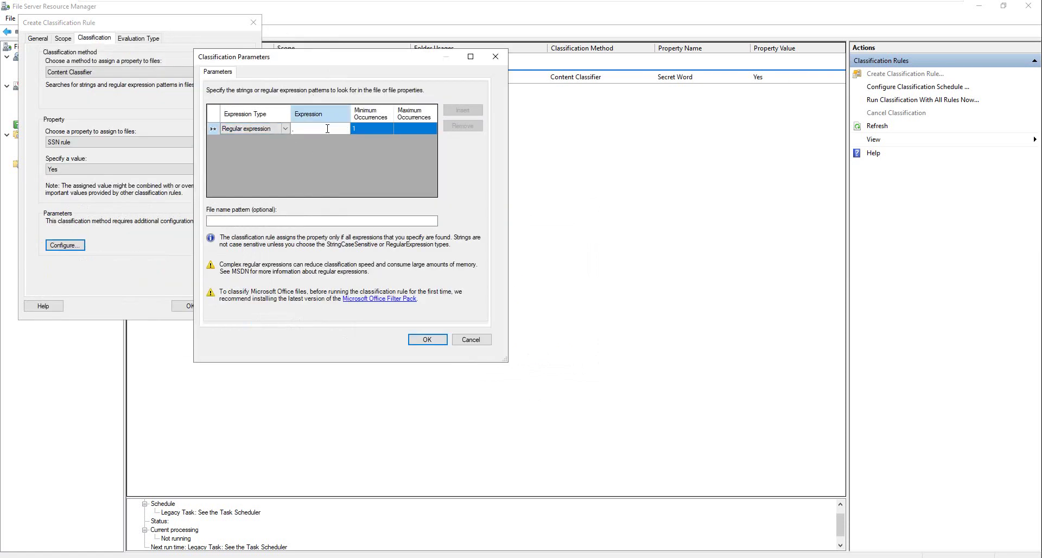
pyautogui.hotkey('ctrl', 'v')
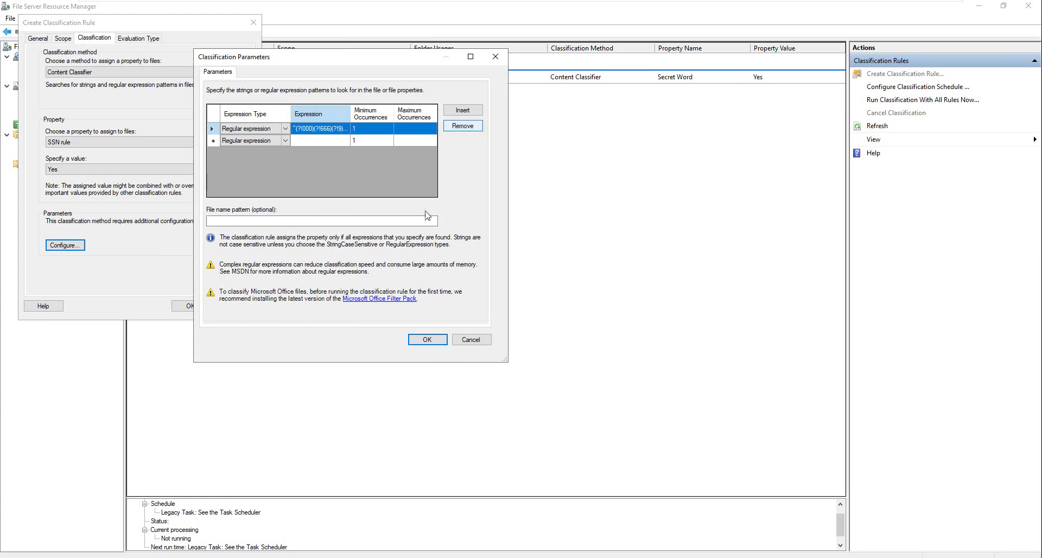
pyautogui.click(427, 340)
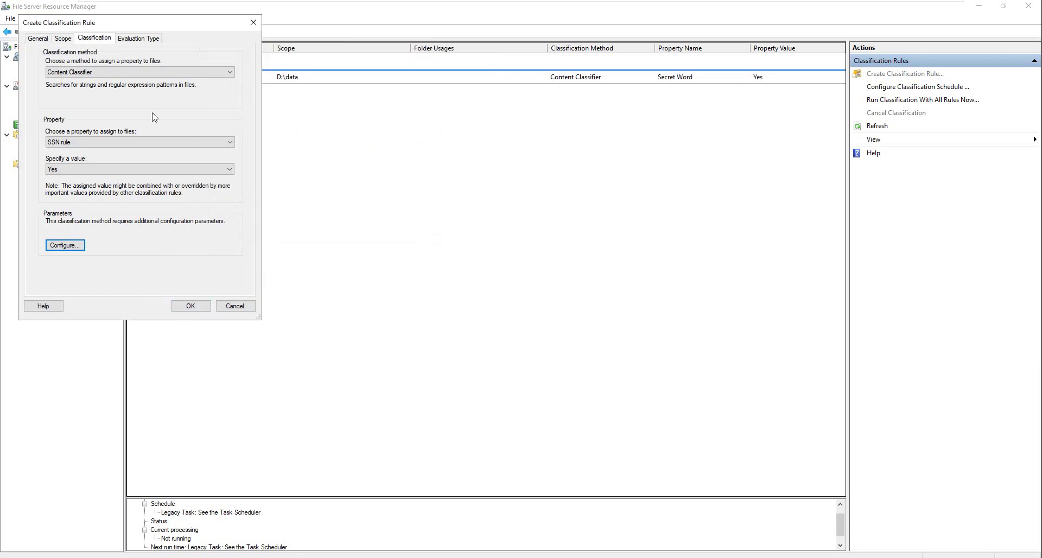
# Step: Enable re-evaluation with overwrite, clearing automatic and user values, and save the rule
pyautogui.click(139, 39)
pyautogui.click(39, 83)
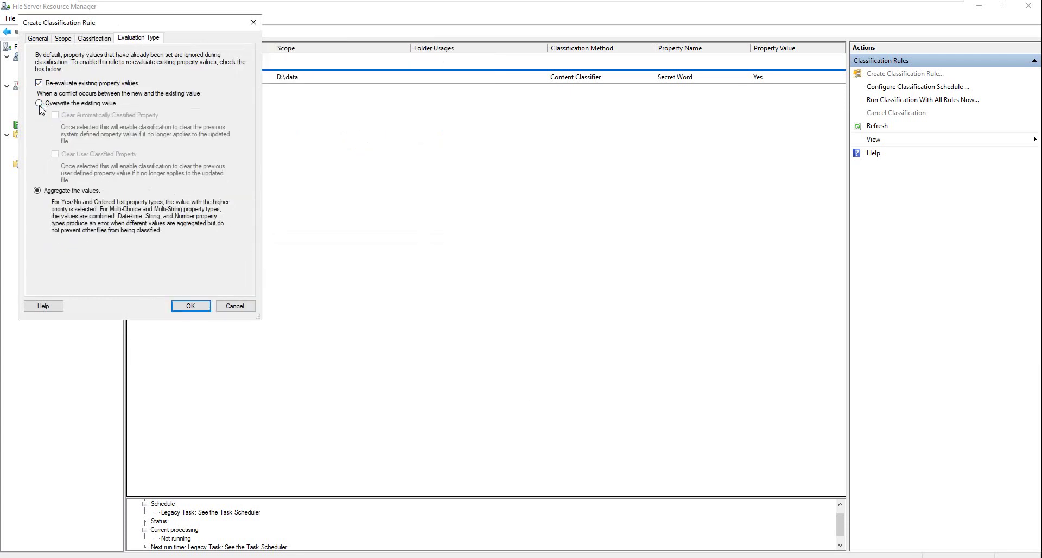
pyautogui.click(39, 103)
pyautogui.click(56, 115)
pyautogui.click(56, 154)
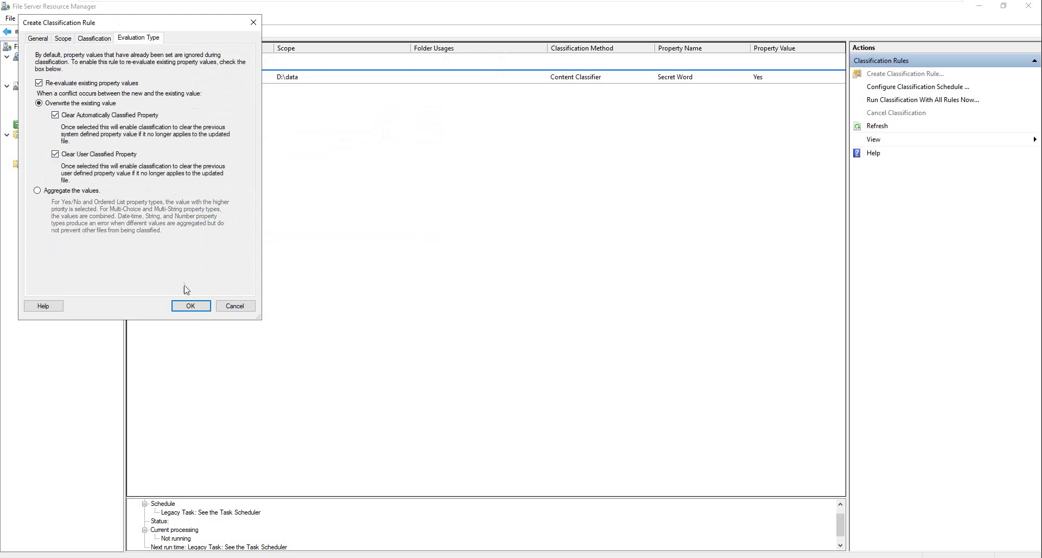
pyautogui.click(190, 306)
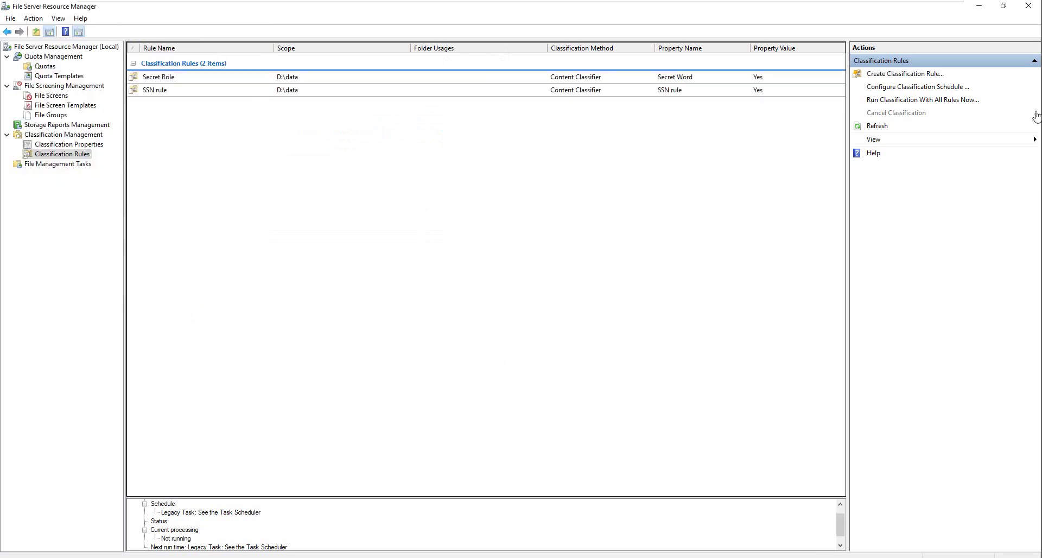
# Step: Rerun classification with all rules, waiting for completion, then minimize the report
pyautogui.click(934, 99)
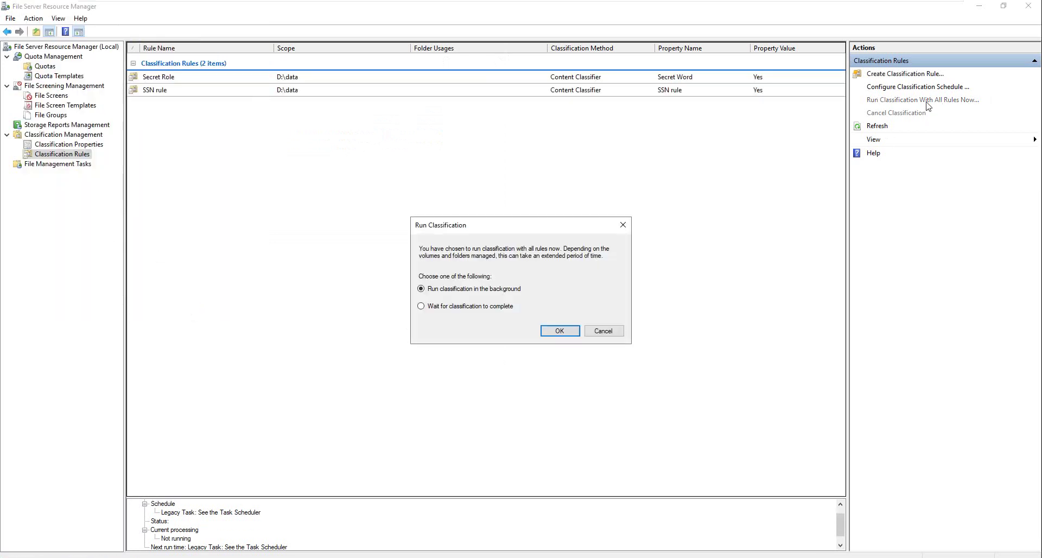
pyautogui.click(458, 306)
pyautogui.click(561, 332)
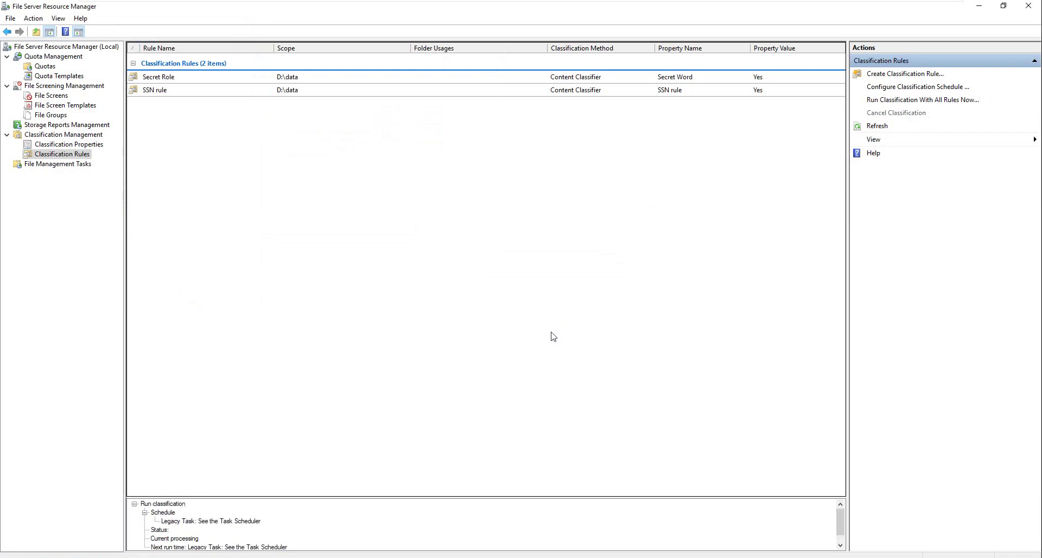
pyautogui.click(979, 7)
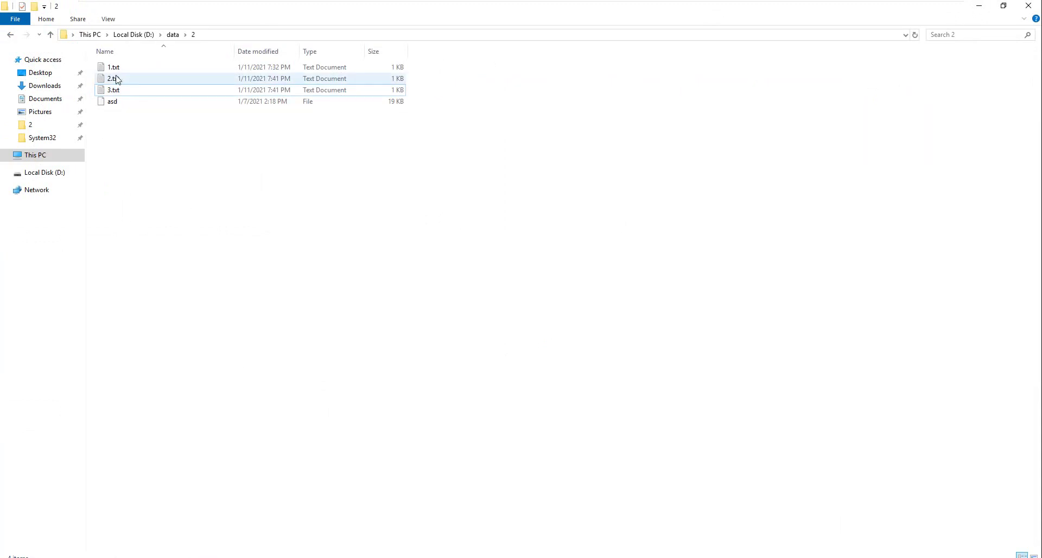
# Step: Check the SSN rule value in 2.txt's Classification properties
pyautogui.click(114, 80)
pyautogui.rightClick(114, 80)
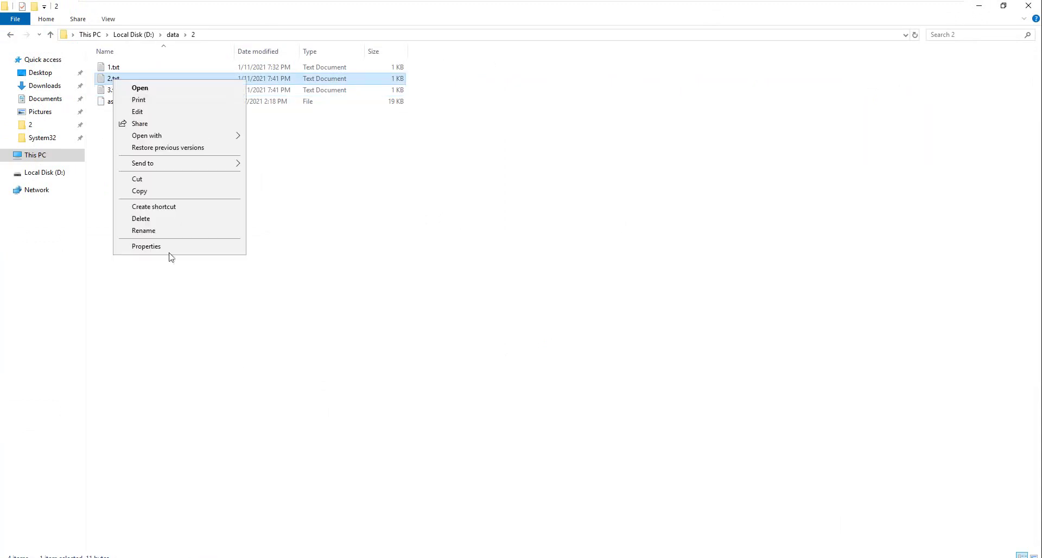
pyautogui.click(174, 251)
pyautogui.click(173, 110)
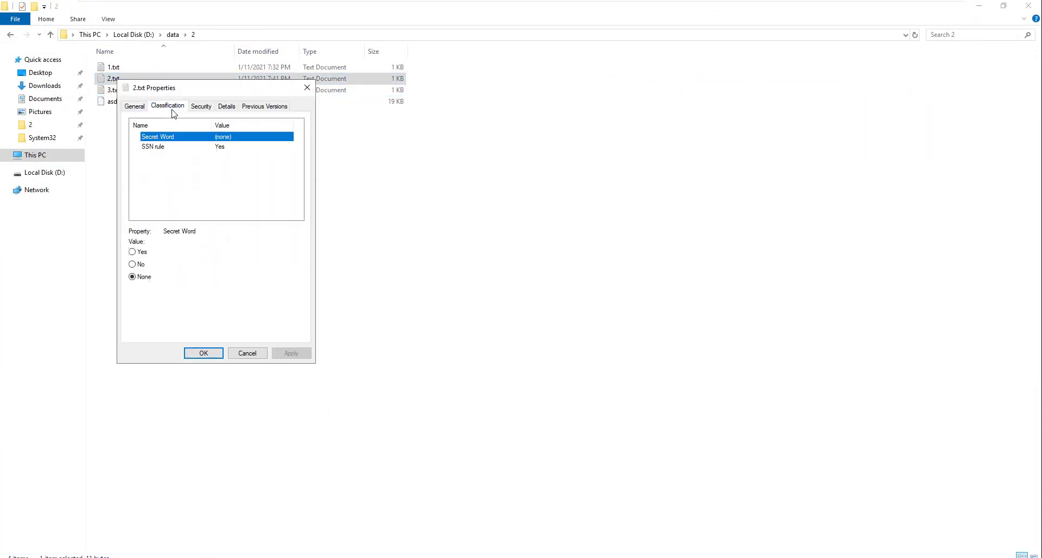
pyautogui.click(157, 147)
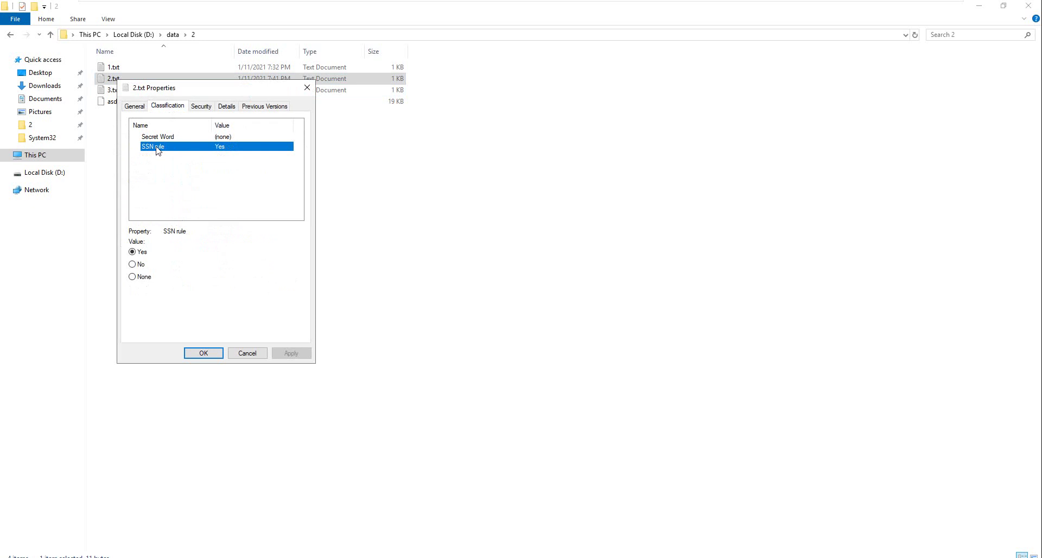
pyautogui.click(259, 355)
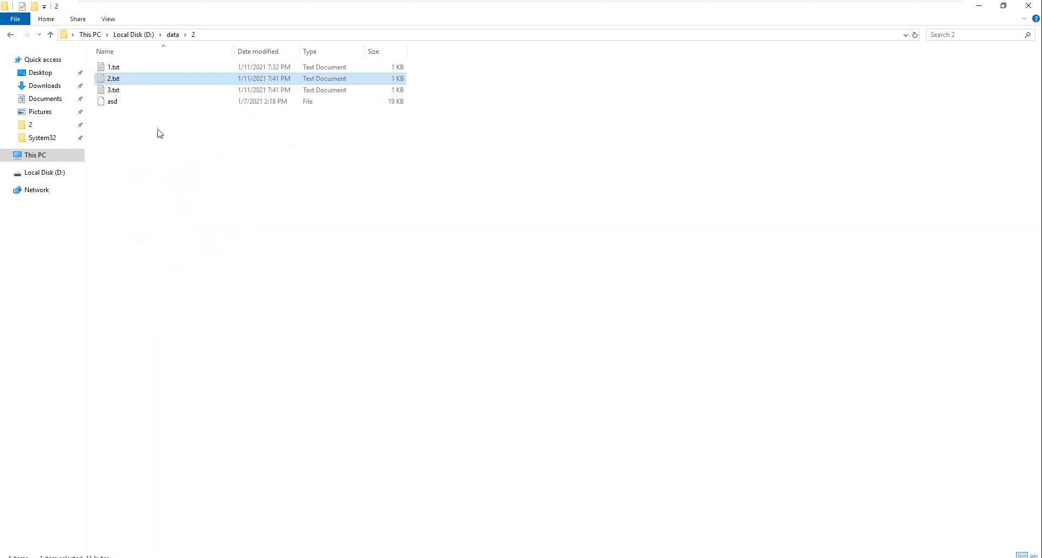
# Step: Confirm 3.txt carries SSN rule Yes
pyautogui.click(123, 93)
pyautogui.rightClick(124, 91)
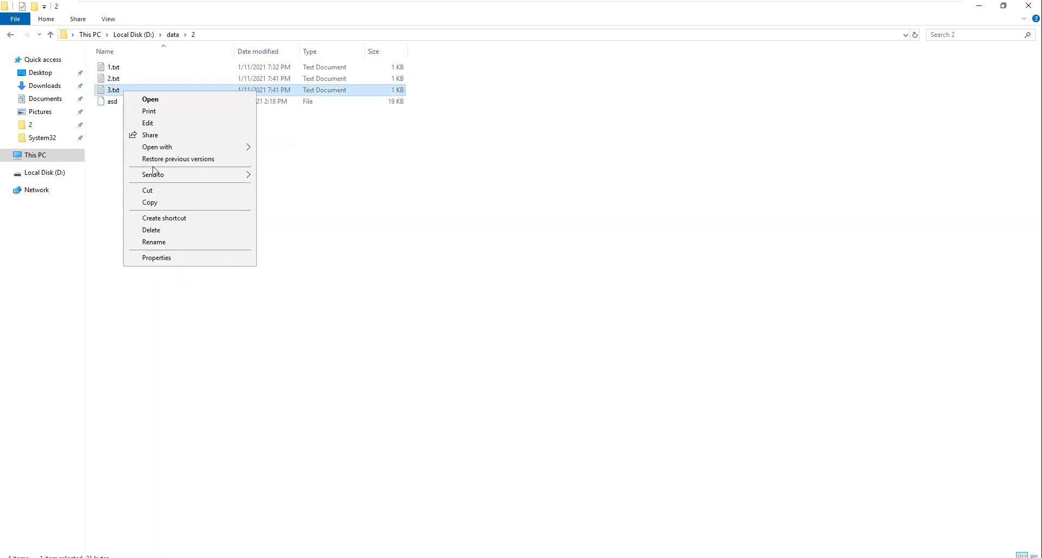
pyautogui.click(180, 259)
pyautogui.click(177, 118)
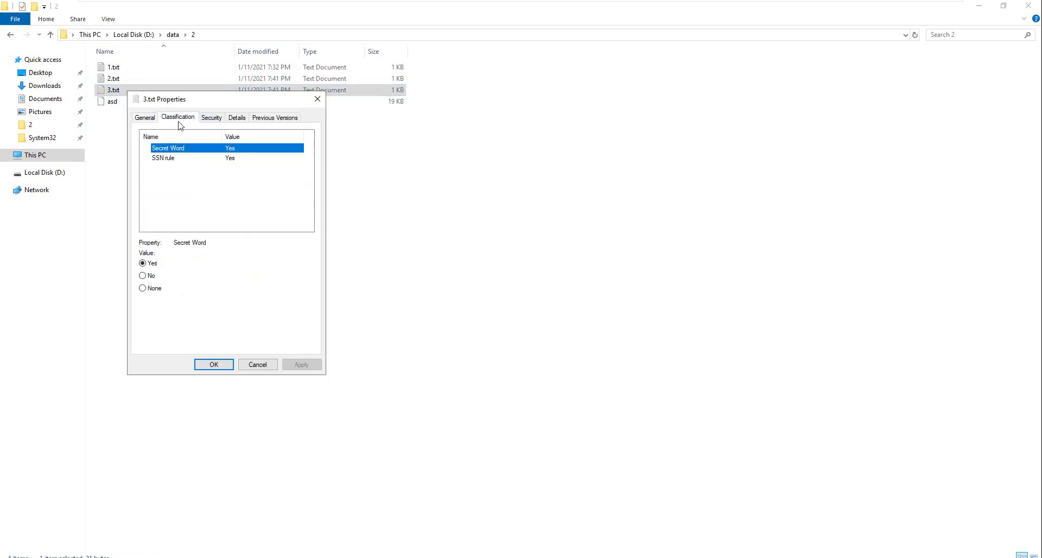
pyautogui.click(174, 158)
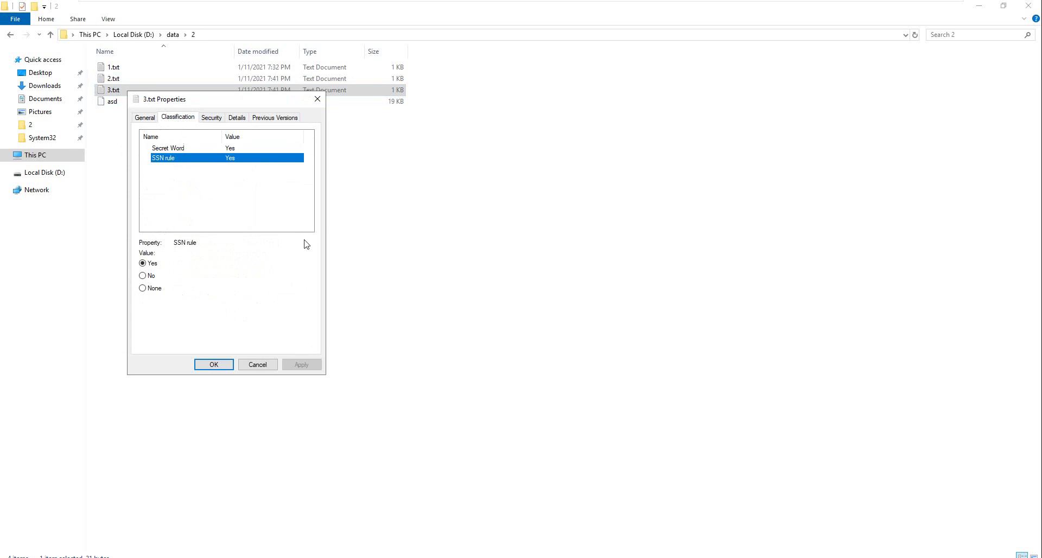
pyautogui.click(259, 364)
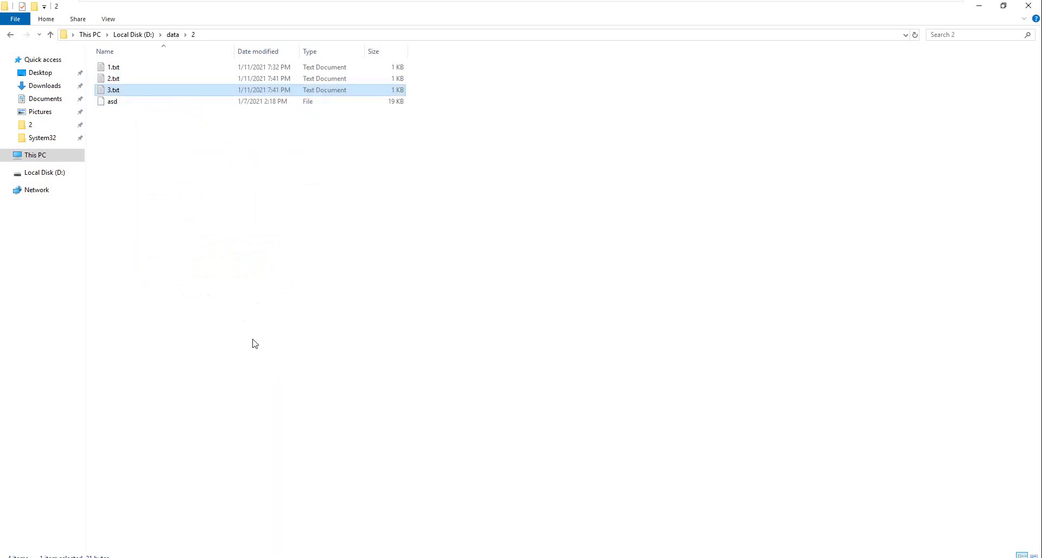
# Step: Confirm 1.txt has no SSN rule value
pyautogui.click(119, 68)
pyautogui.rightClick(121, 69)
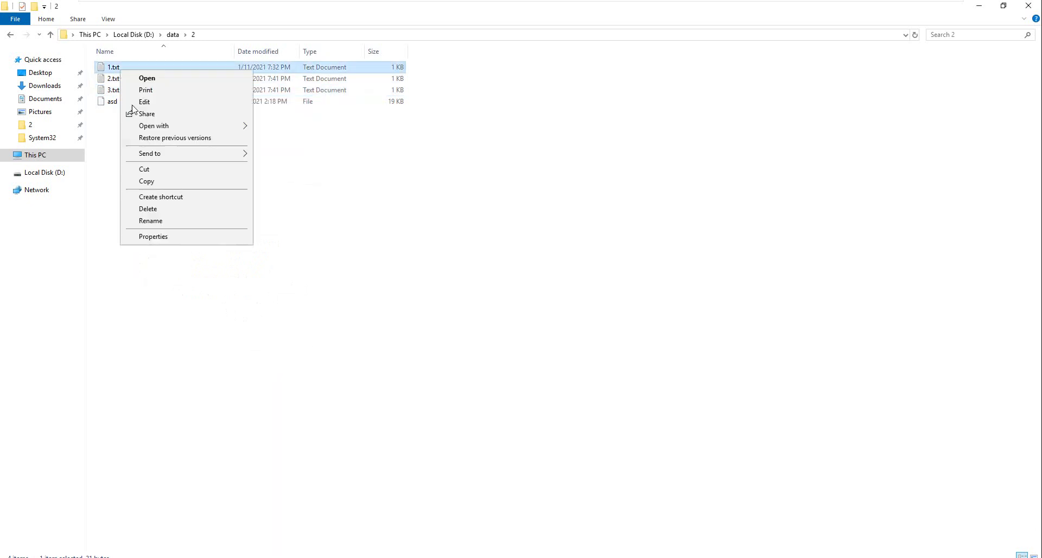
pyautogui.click(164, 235)
pyautogui.click(168, 98)
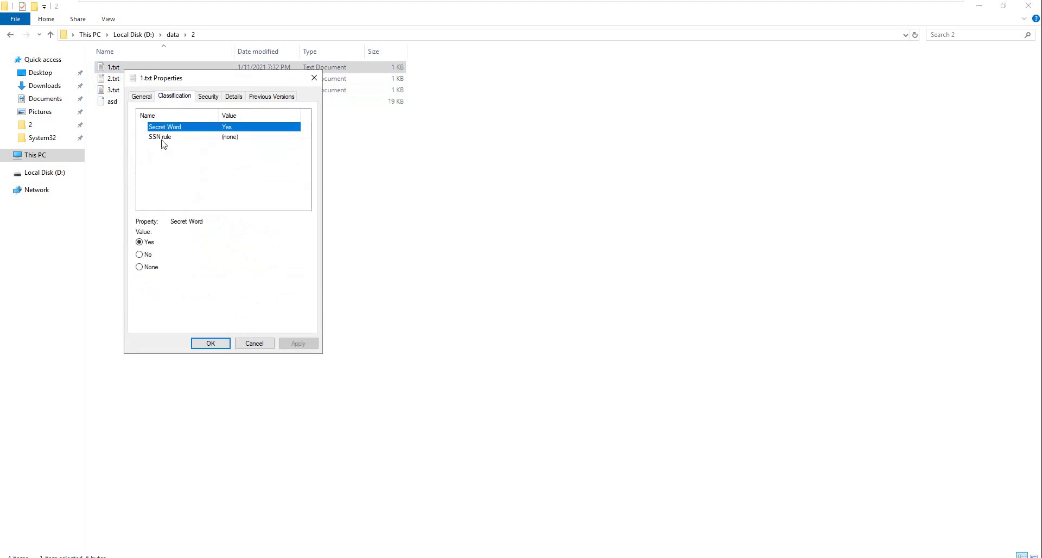
pyautogui.click(161, 139)
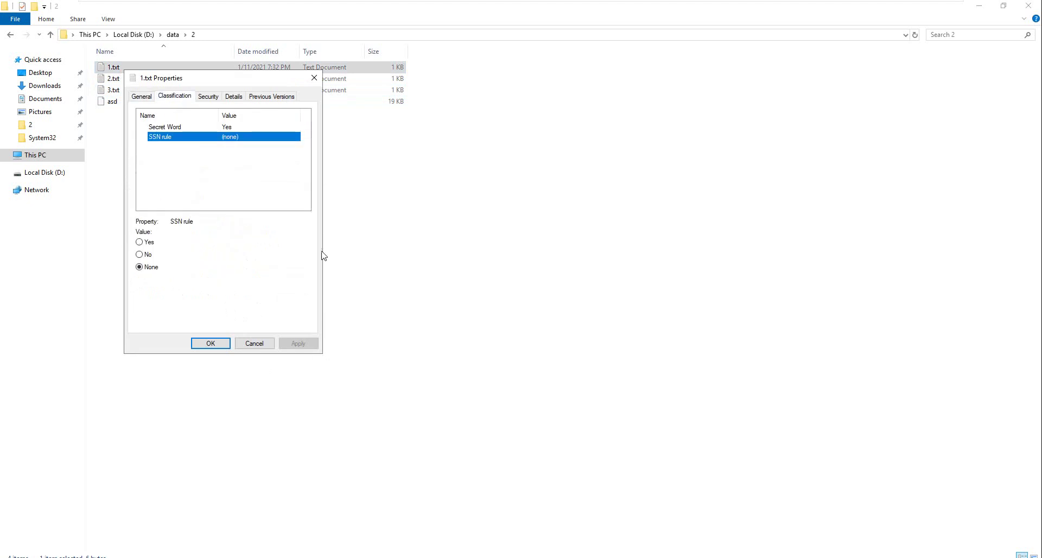
pyautogui.click(260, 344)
pyautogui.click(912, 12)
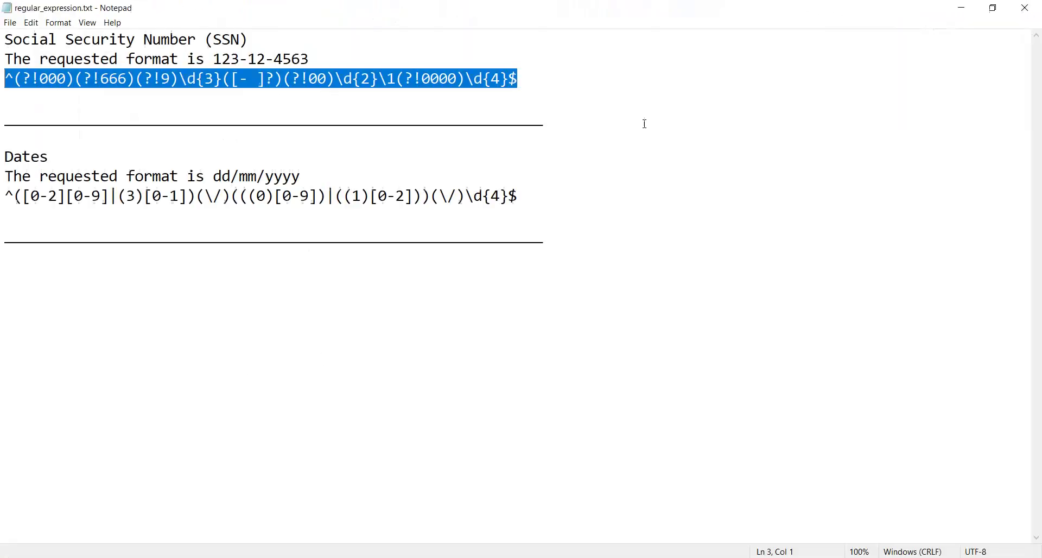
# Step: Highlight the Dates heading and the dd/mm/yyyy date format in the Notepad notes
pyautogui.moveTo(4, 158); pyautogui.dragTo(46, 161)
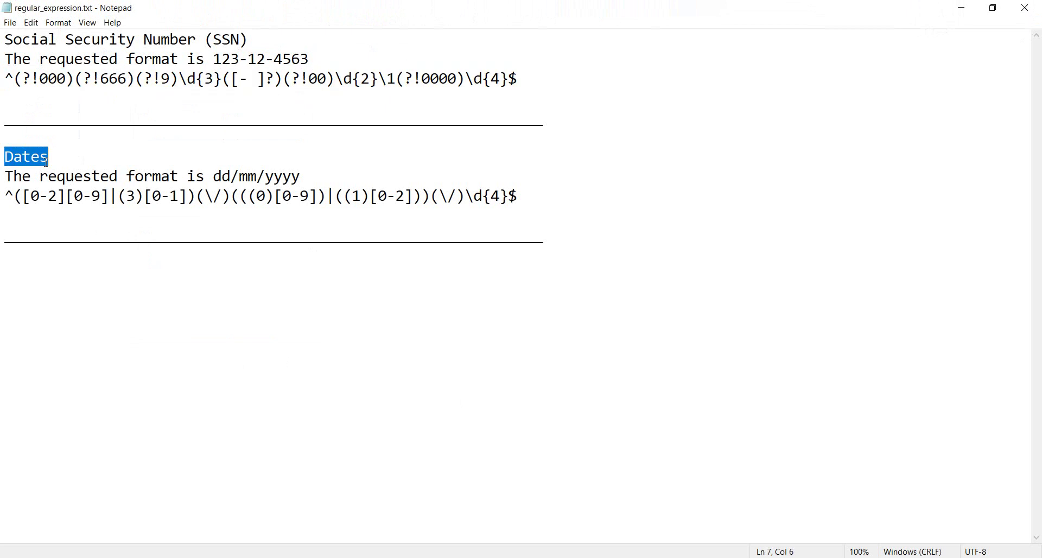
pyautogui.moveTo(213, 177); pyautogui.dragTo(298, 187)
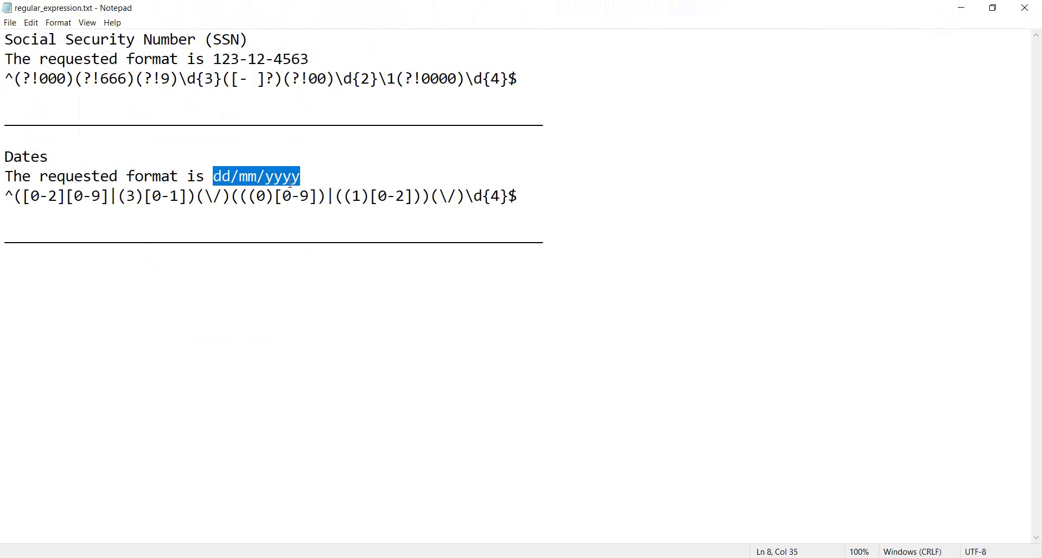
pyautogui.click(290, 184)
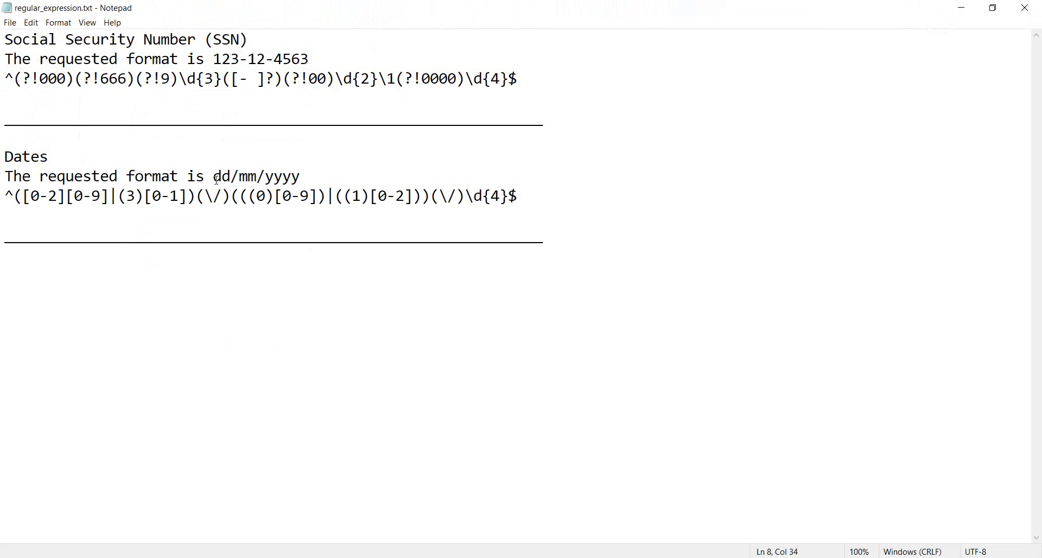
pyautogui.moveTo(214, 177); pyautogui.dragTo(306, 185)
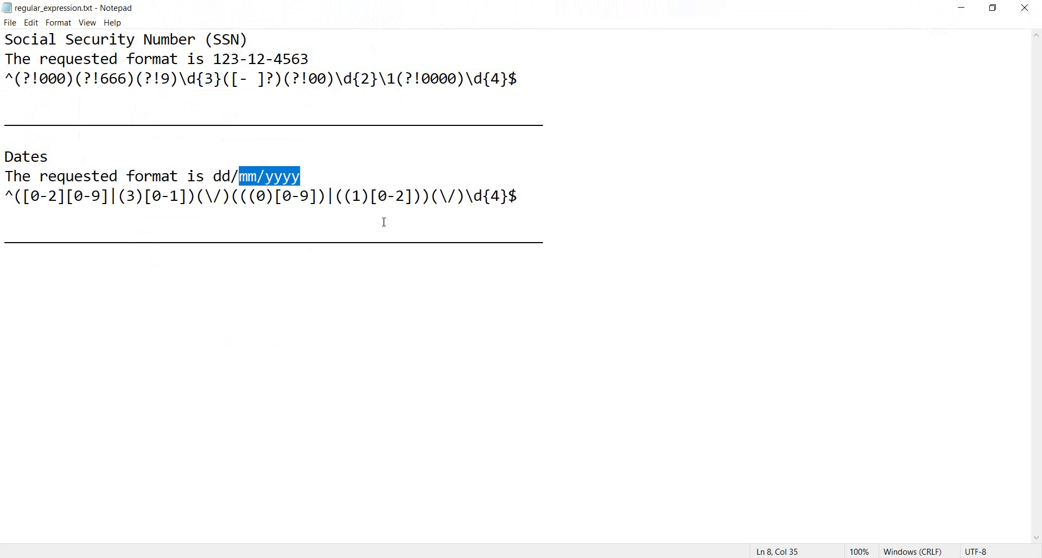
pyautogui.moveTo(214, 177); pyautogui.dragTo(339, 176)
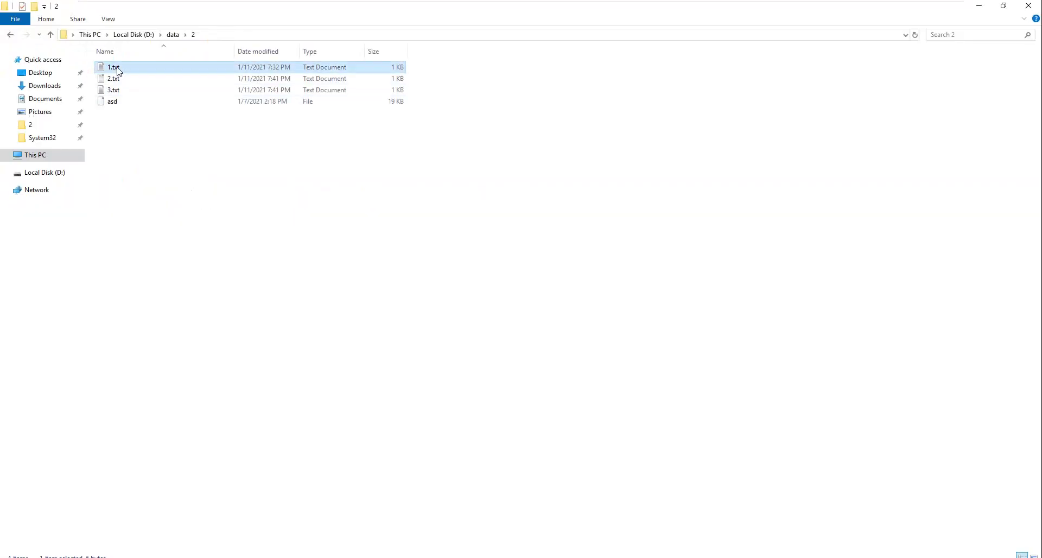
# Step: Write the date 12/03/2020 into 1.txt and close Notepad
pyautogui.doubleClick(115, 67)
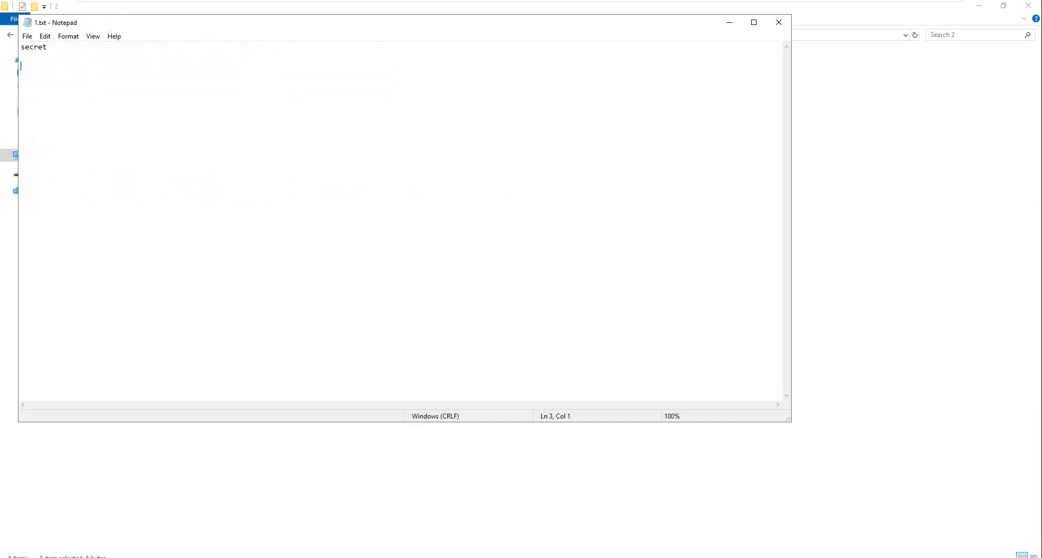
pyautogui.write('12/03/2020')
pyautogui.moveTo(34, 66); pyautogui.dragTo(40, 70)
pyautogui.click(779, 21)
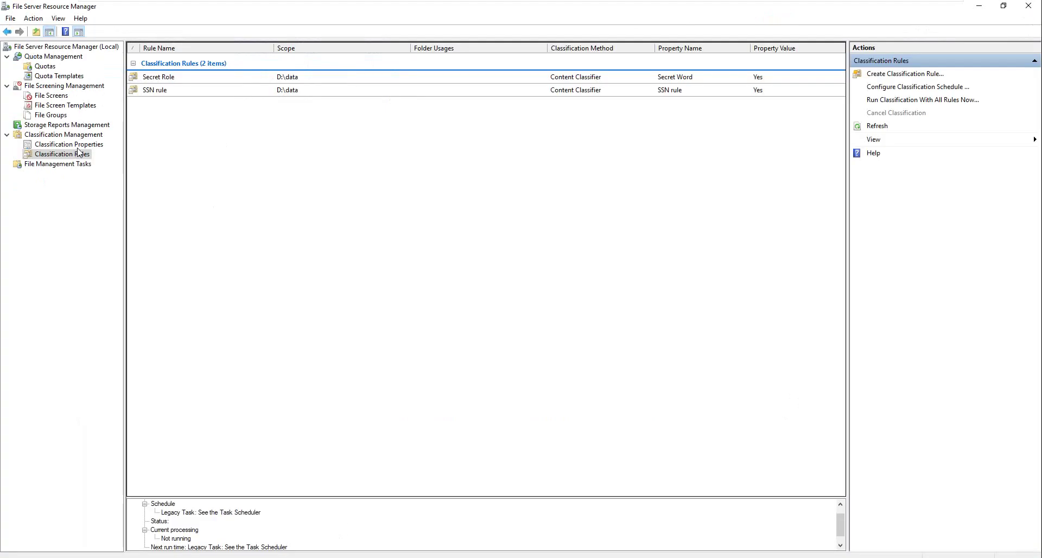
pyautogui.press('Up')
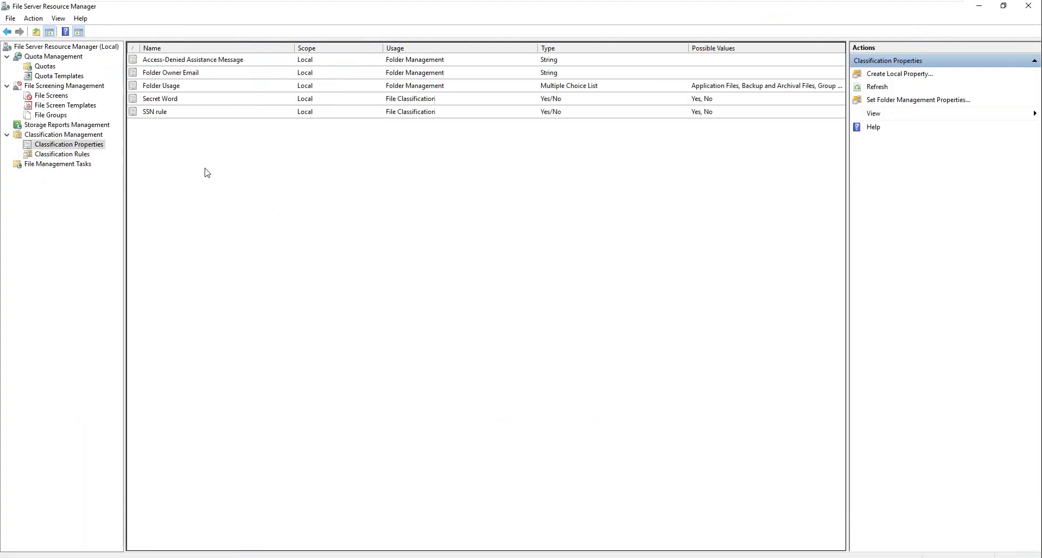
# Step: Create a Yes/No local classification property named BirthDay
pyautogui.rightClick(206, 169)
pyautogui.click(226, 179)
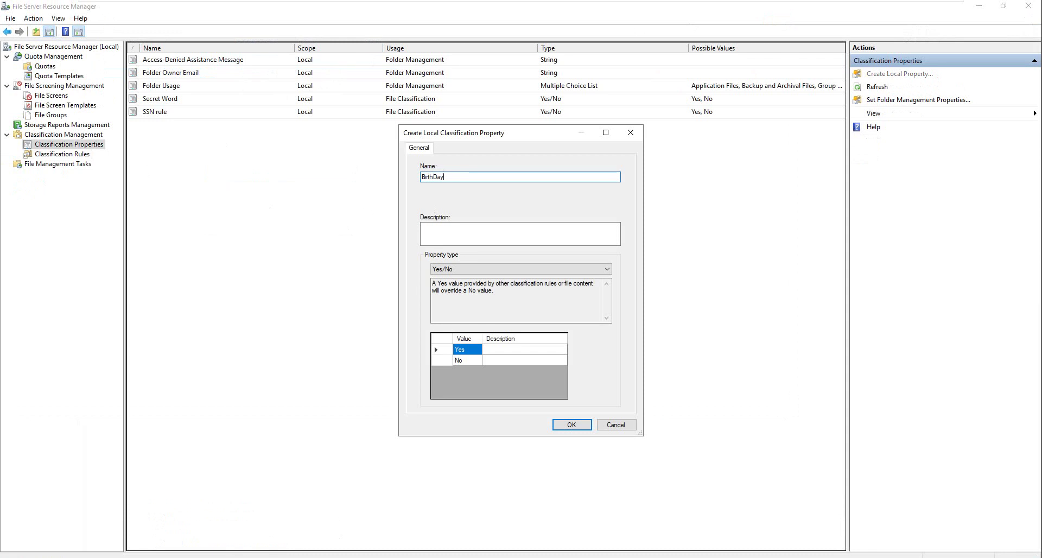
pyautogui.click(571, 425)
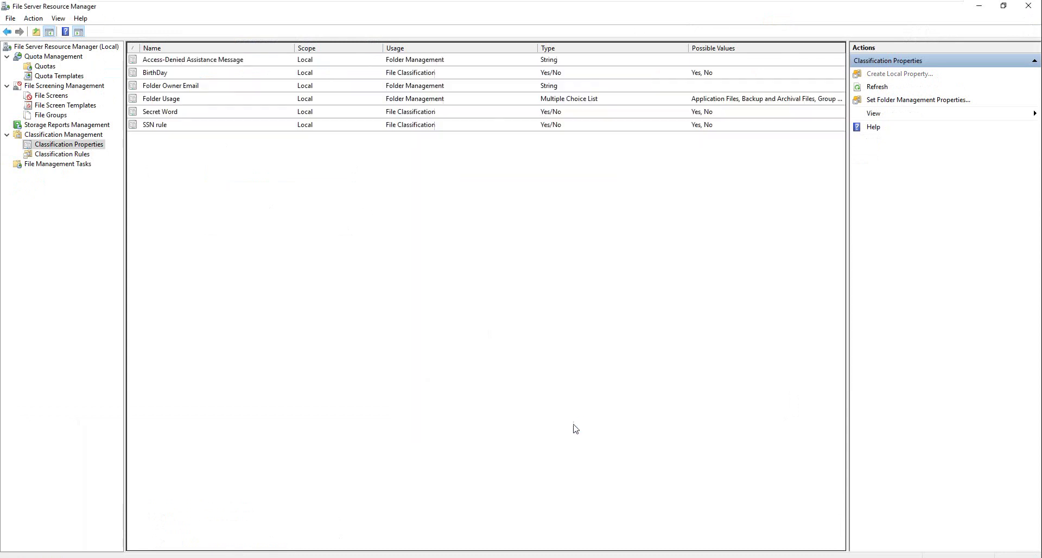
# Step: Start a new classification rule named Birthday Rule
pyautogui.click(86, 155)
pyautogui.rightClick(230, 152)
pyautogui.click(272, 161)
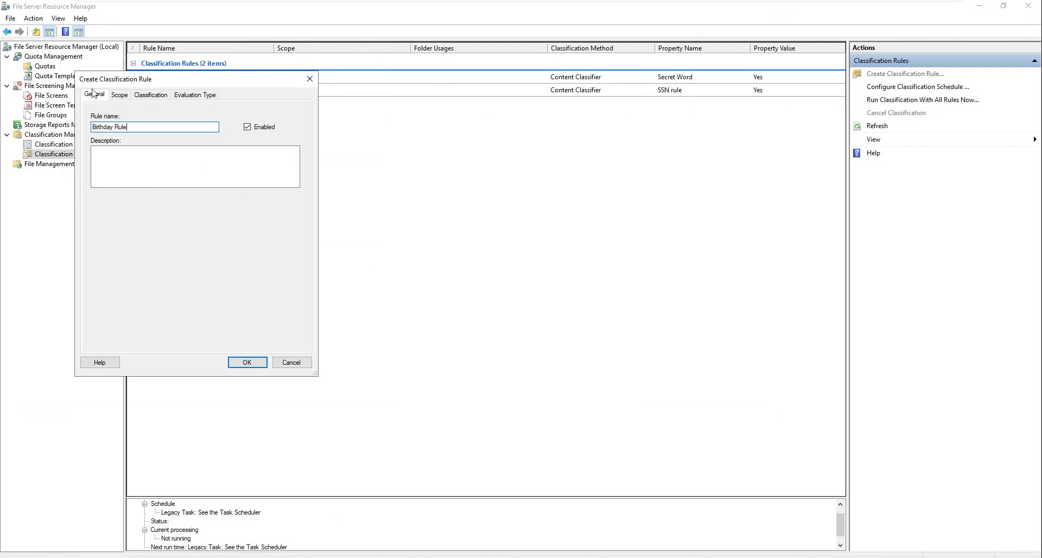
# Step: Set the Birthday Rule's scope to the D:\data folder
pyautogui.click(119, 95)
pyautogui.click(251, 343)
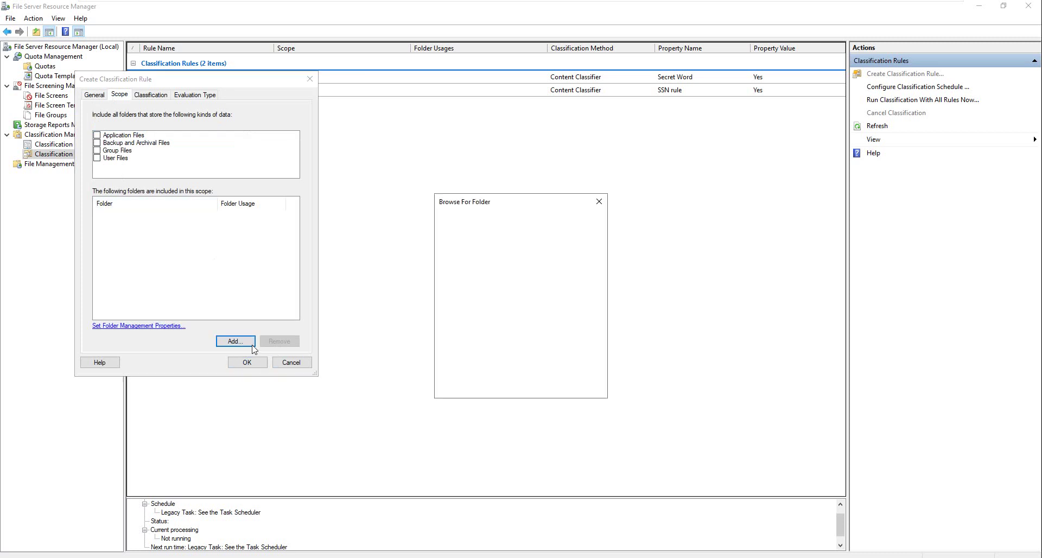
pyautogui.doubleClick(493, 344)
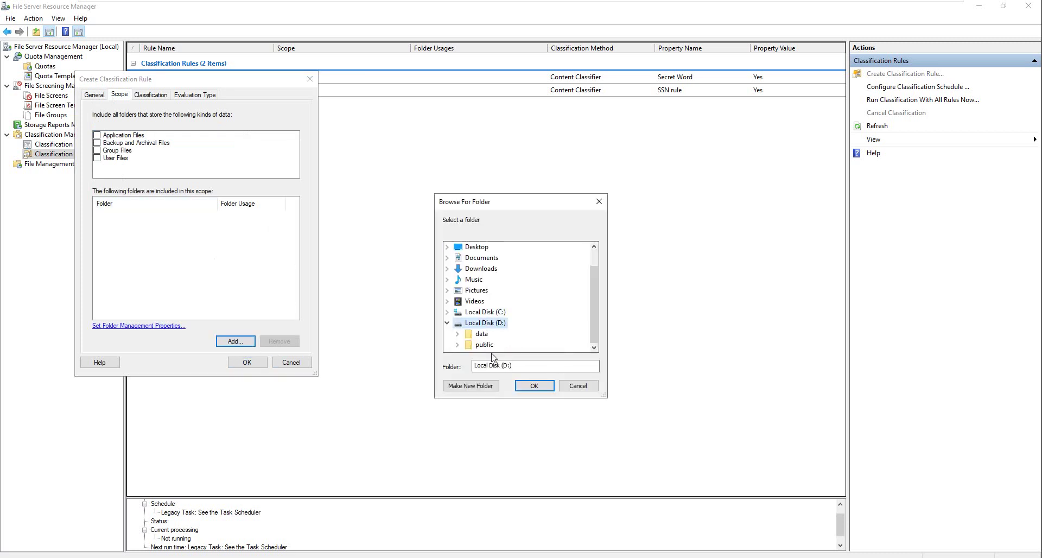
pyautogui.doubleClick(481, 333)
pyautogui.click(534, 385)
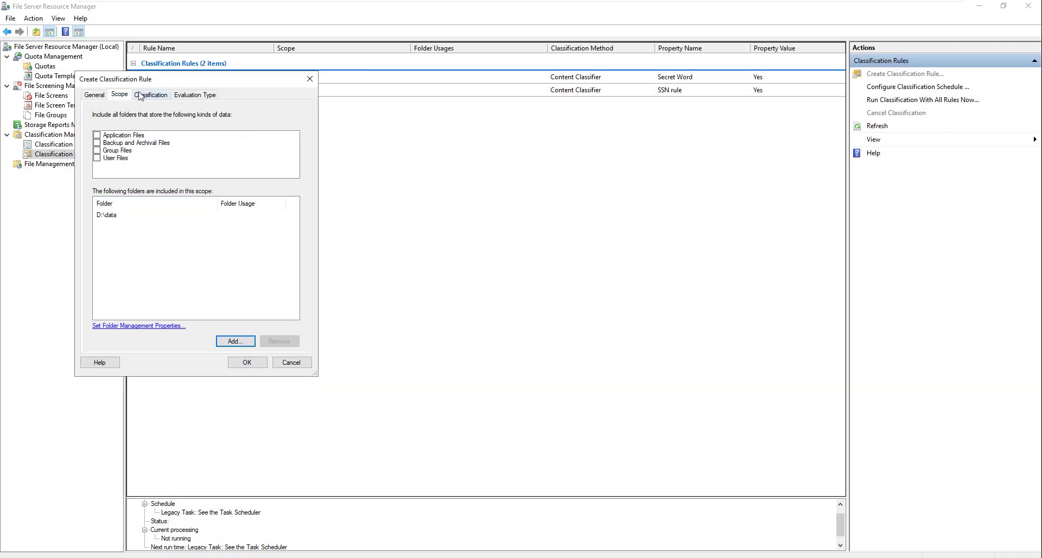
# Step: Have the rule assign the BirthDay property and bring up its Classification Parameters
pyautogui.click(140, 95)
pyautogui.click(119, 198)
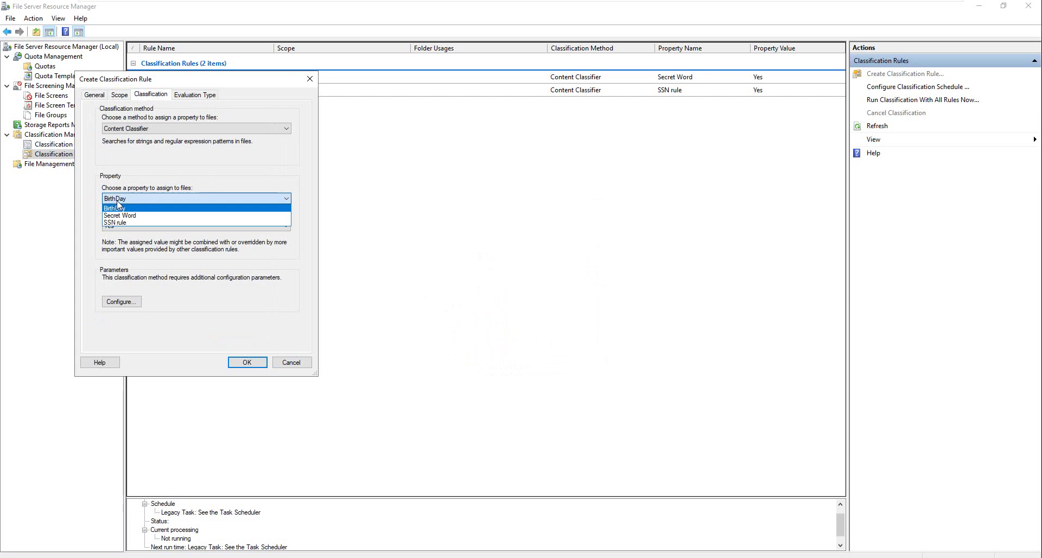
pyautogui.click(118, 204)
pyautogui.click(121, 302)
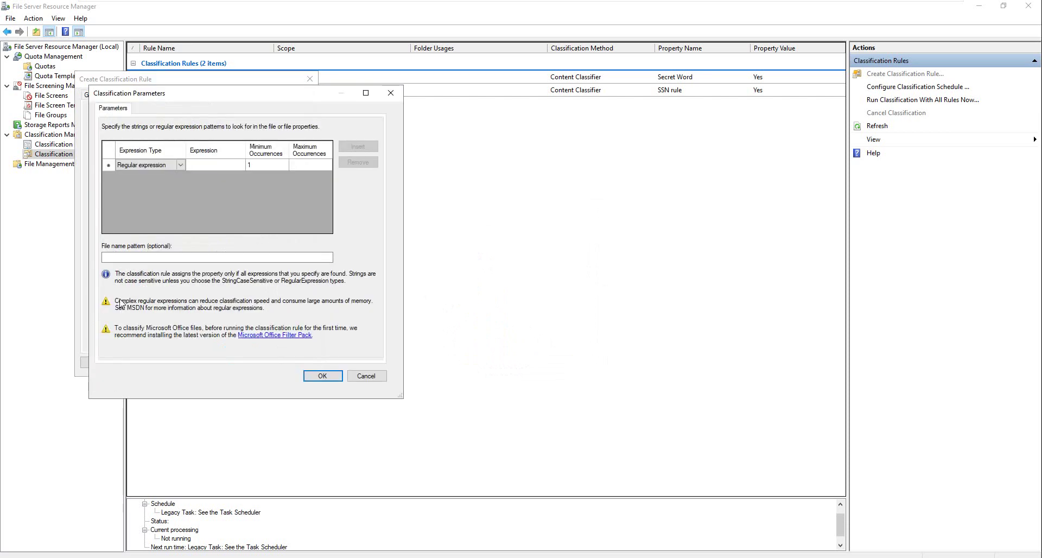
# Step: Paste the dd/mm/yyyy date regex from the notes into the rule's Expression parameter
pyautogui.click(216, 164)
pyautogui.click(206, 161)
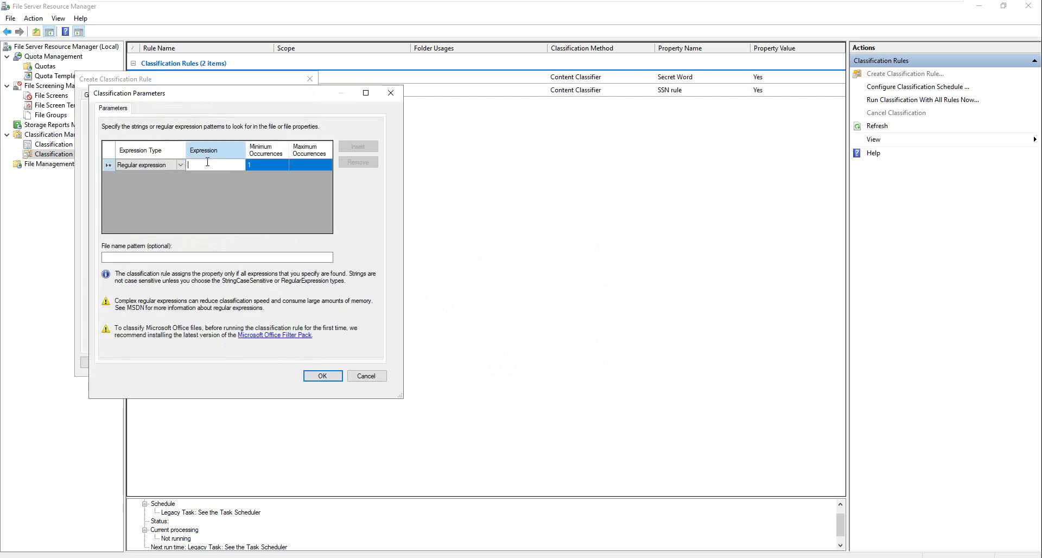
pyautogui.click(757, 8)
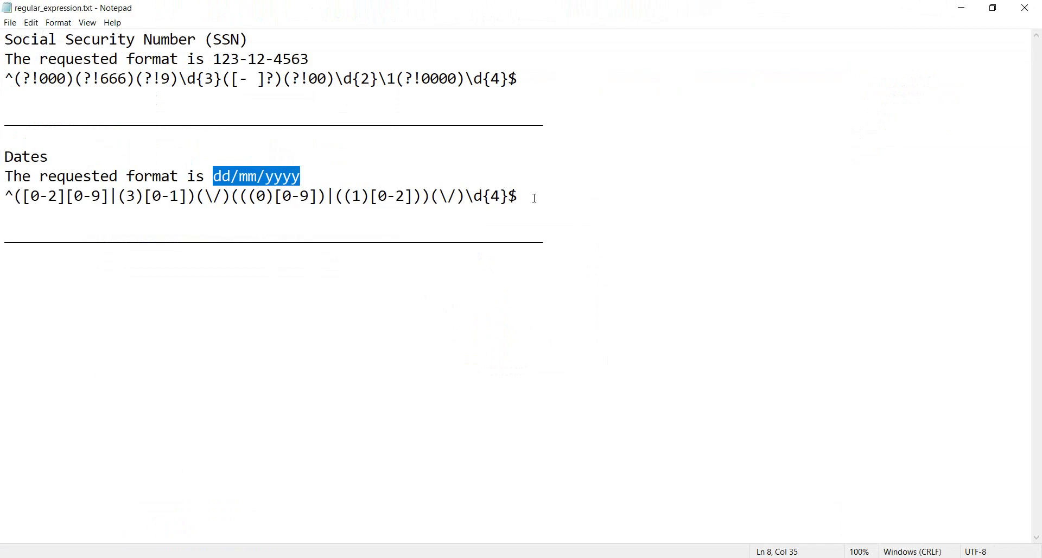
pyautogui.moveTo(534, 198); pyautogui.dragTo(2, 189)
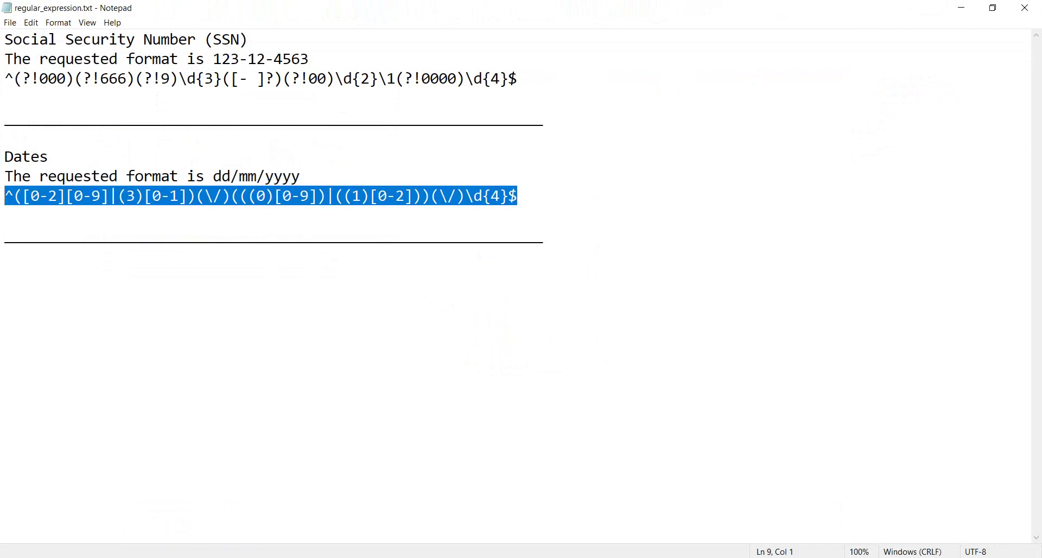
pyautogui.hotkey('alt', 'Tab')
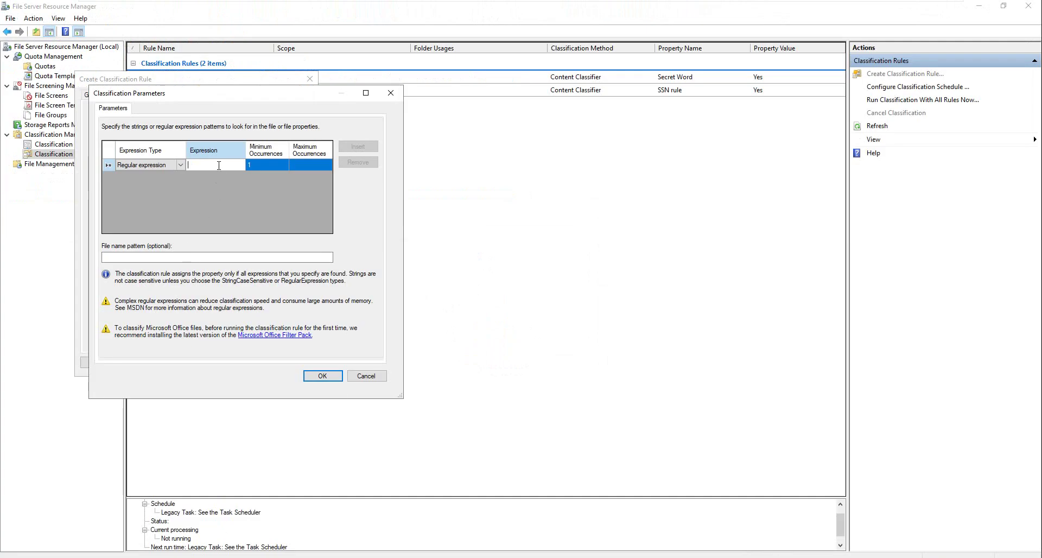
pyautogui.hotkey('ctrl', 'v')
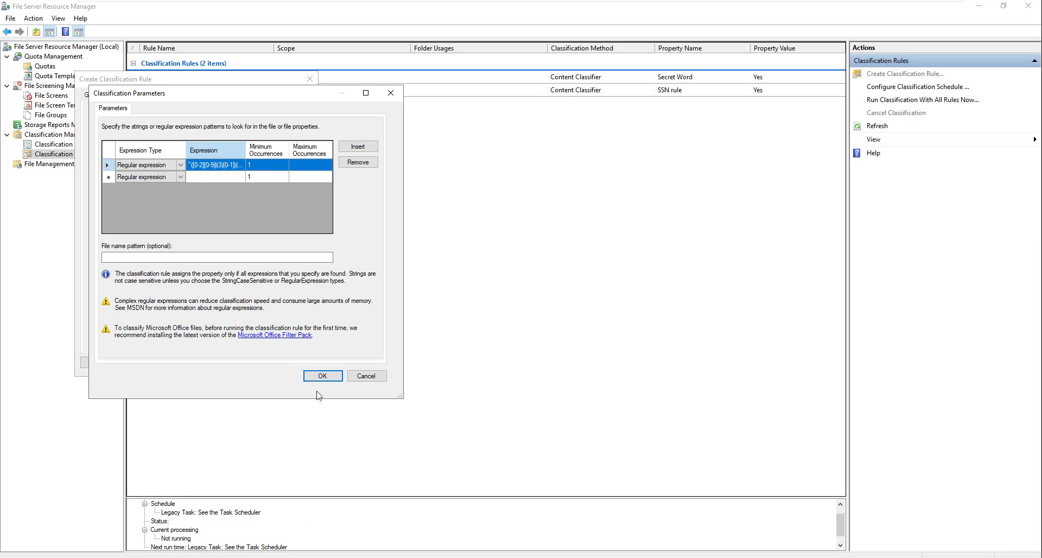
pyautogui.click(322, 375)
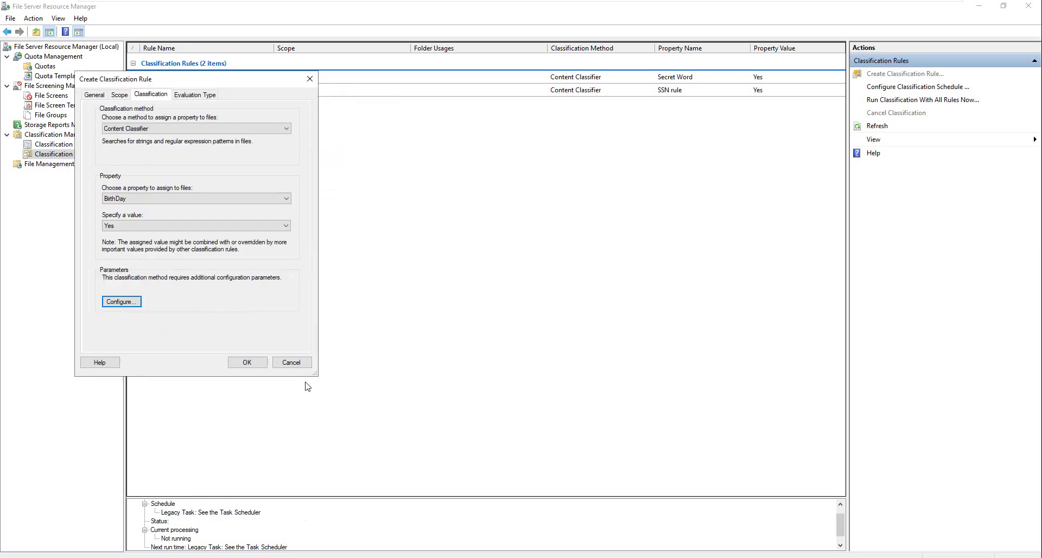
# Step: Set re-evaluate with overwrite, clearing automatic and user classifications, and save the Birthday Rule
pyautogui.click(195, 95)
pyautogui.click(95, 140)
pyautogui.click(96, 159)
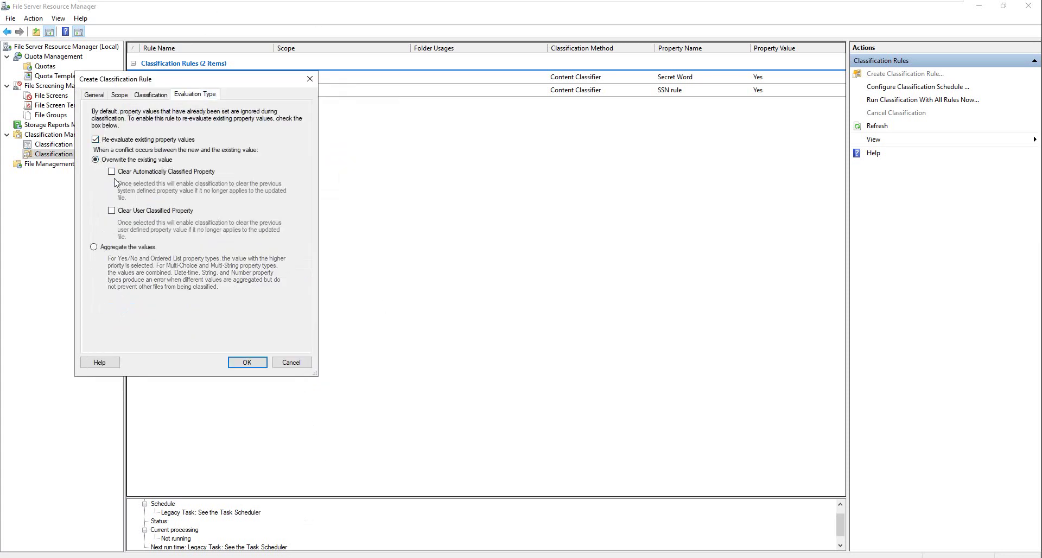
pyautogui.click(111, 172)
pyautogui.click(112, 211)
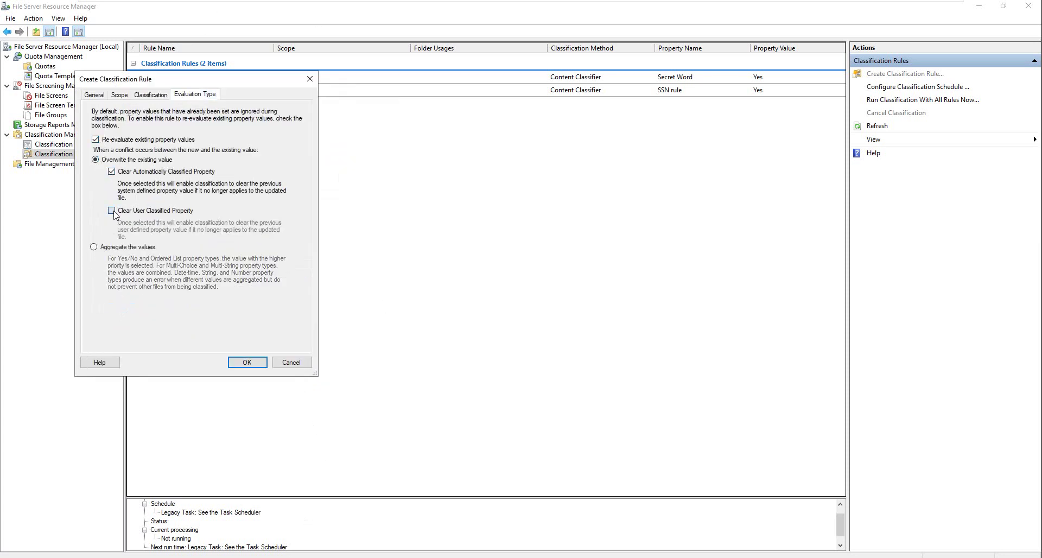
pyautogui.click(247, 362)
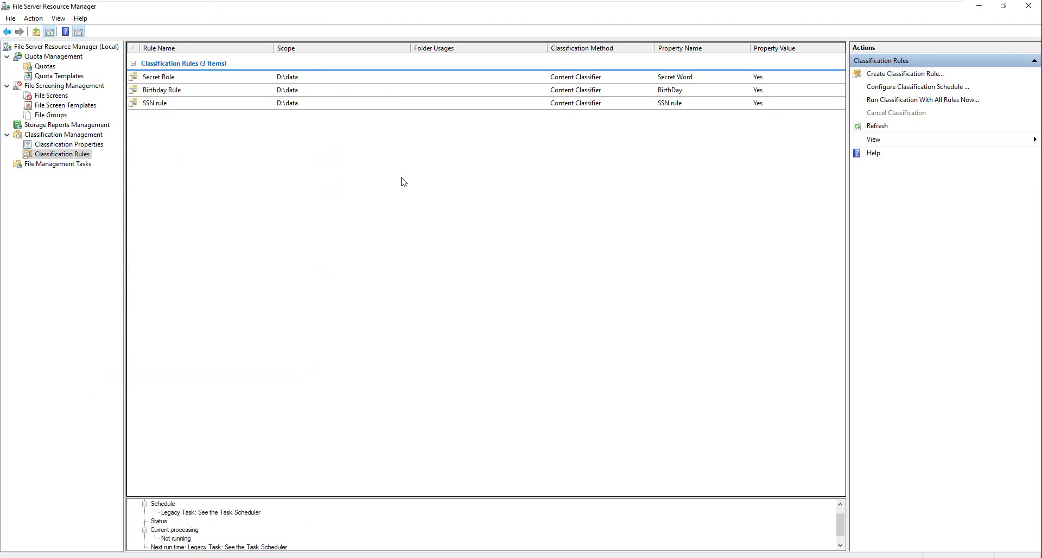
# Step: Run classification with all three rules in the background
pyautogui.click(912, 100)
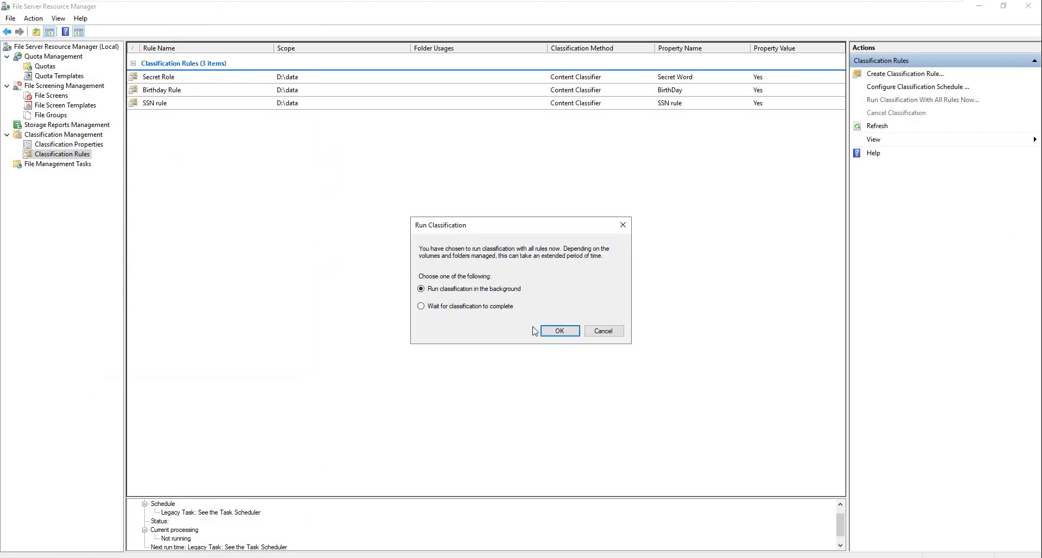
pyautogui.click(552, 331)
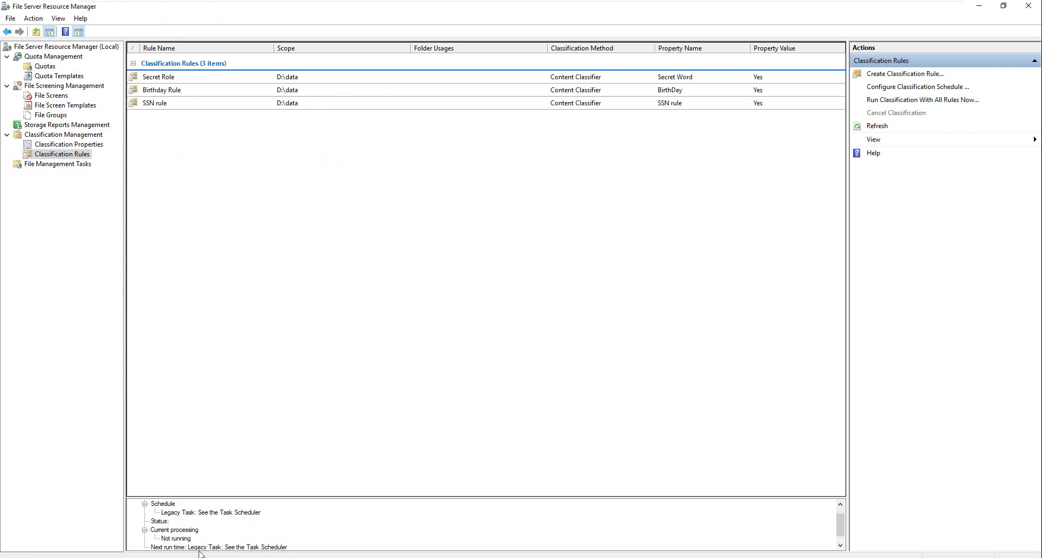
pyautogui.scroll(-1, 199, 544)
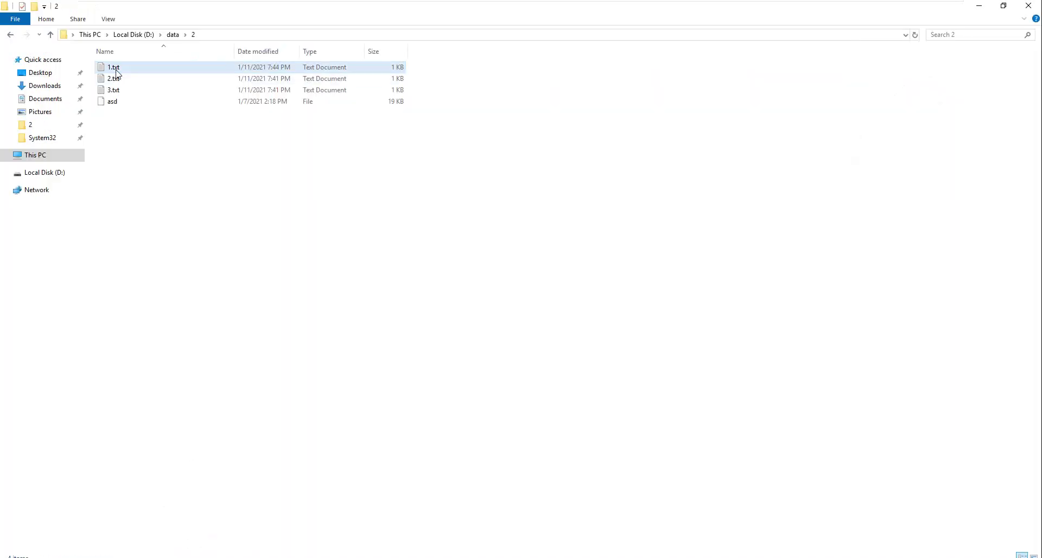
# Step: Check that 1.txt's classification shows BirthDay Yes and Secret Word Yes
pyautogui.rightClick(117, 68)
pyautogui.click(163, 237)
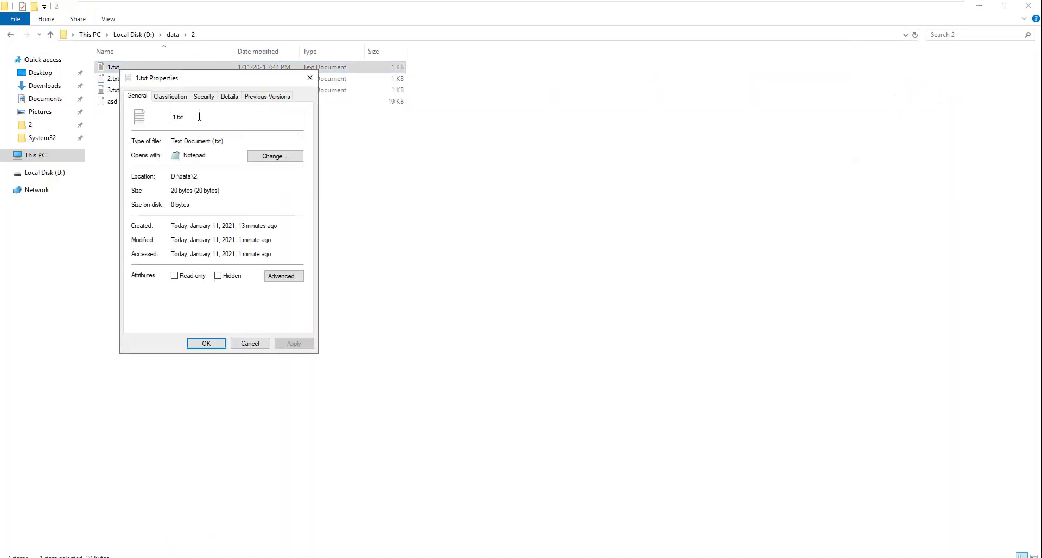
pyautogui.click(170, 96)
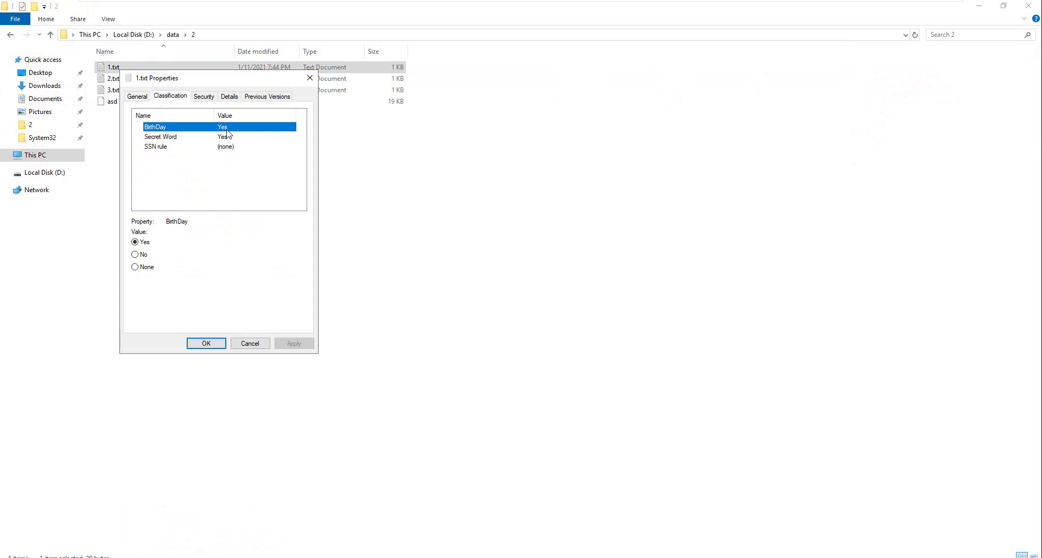
pyautogui.click(255, 343)
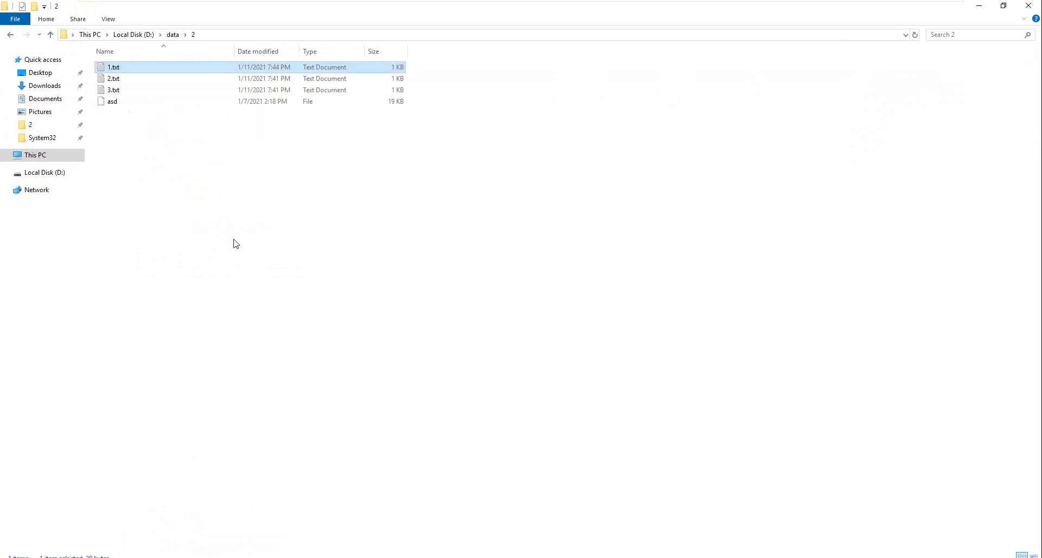
# Step: Bring up the Classification tab in 3.txt's Properties
pyautogui.rightClick(117, 91)
pyautogui.click(167, 257)
pyautogui.click(171, 117)
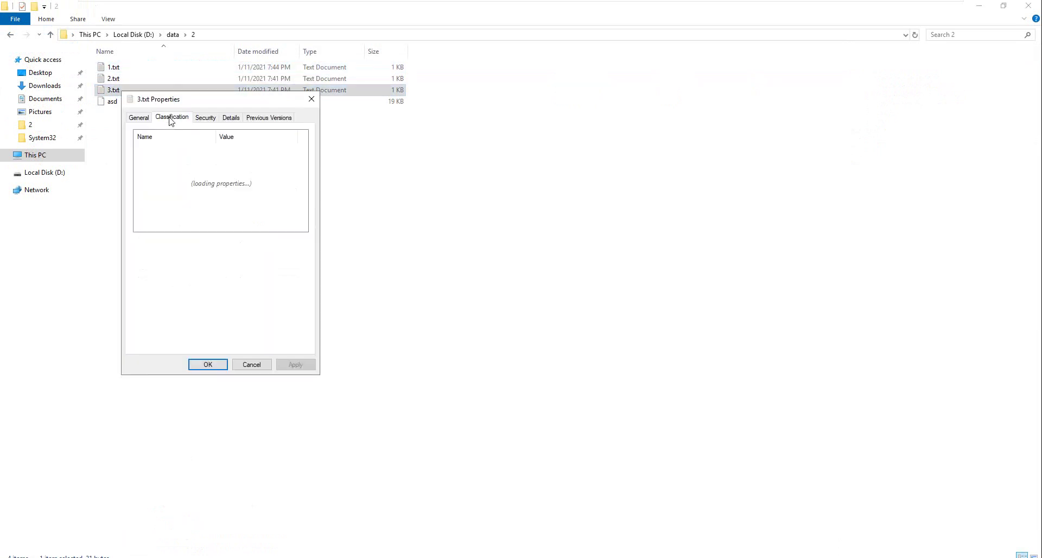